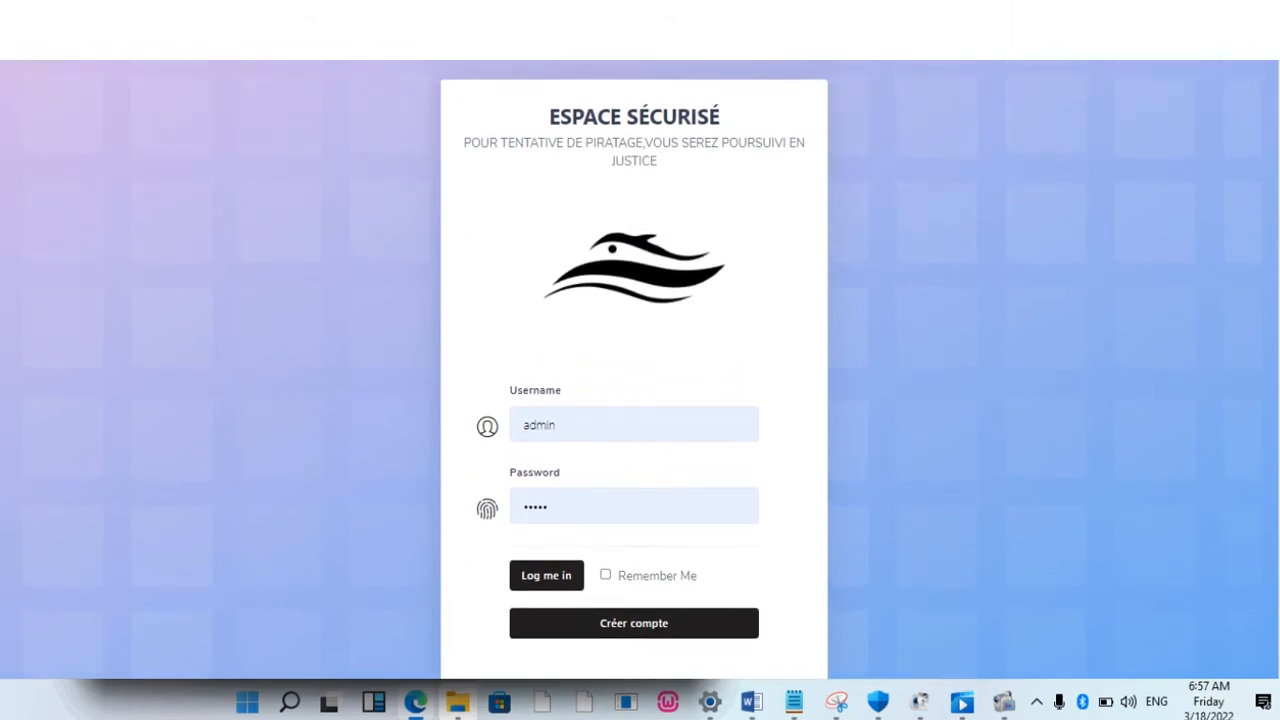
Step: Log into the Clean Admin dashboard with the entered credentials
left_click(542, 575)
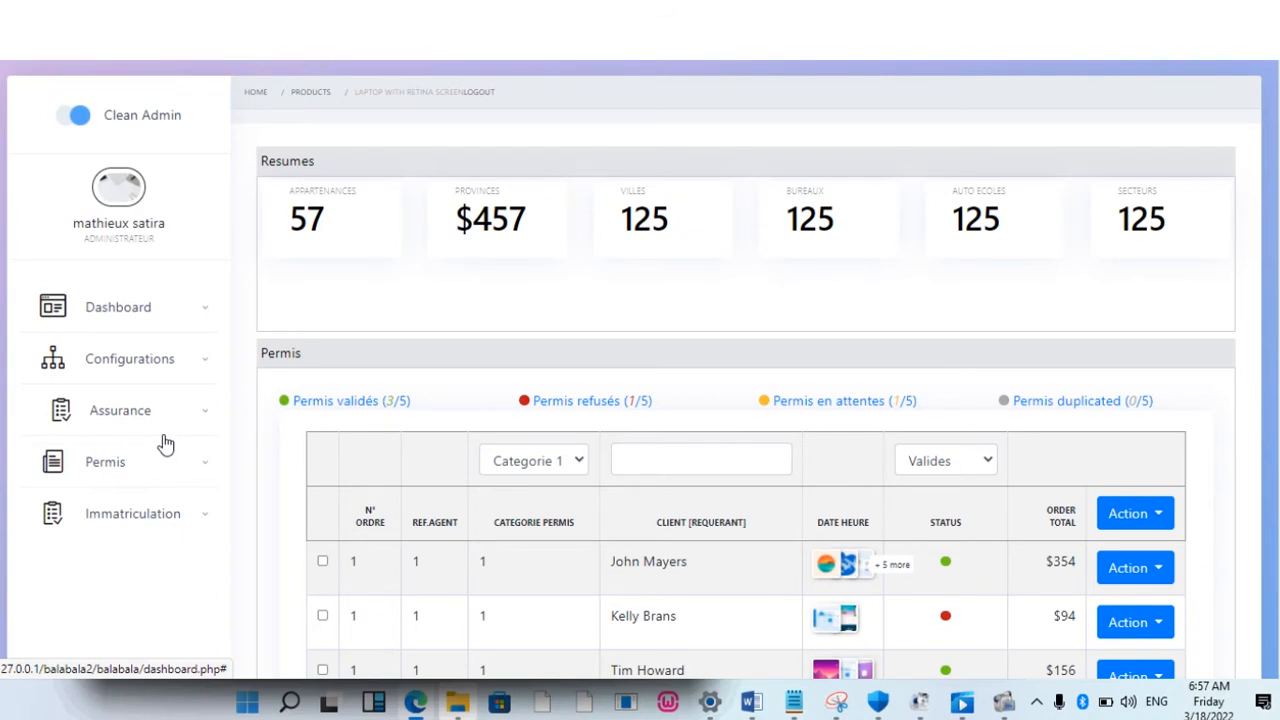
Step: Open Configuration générale from the Configurations sidebar section
left_click(150, 360)
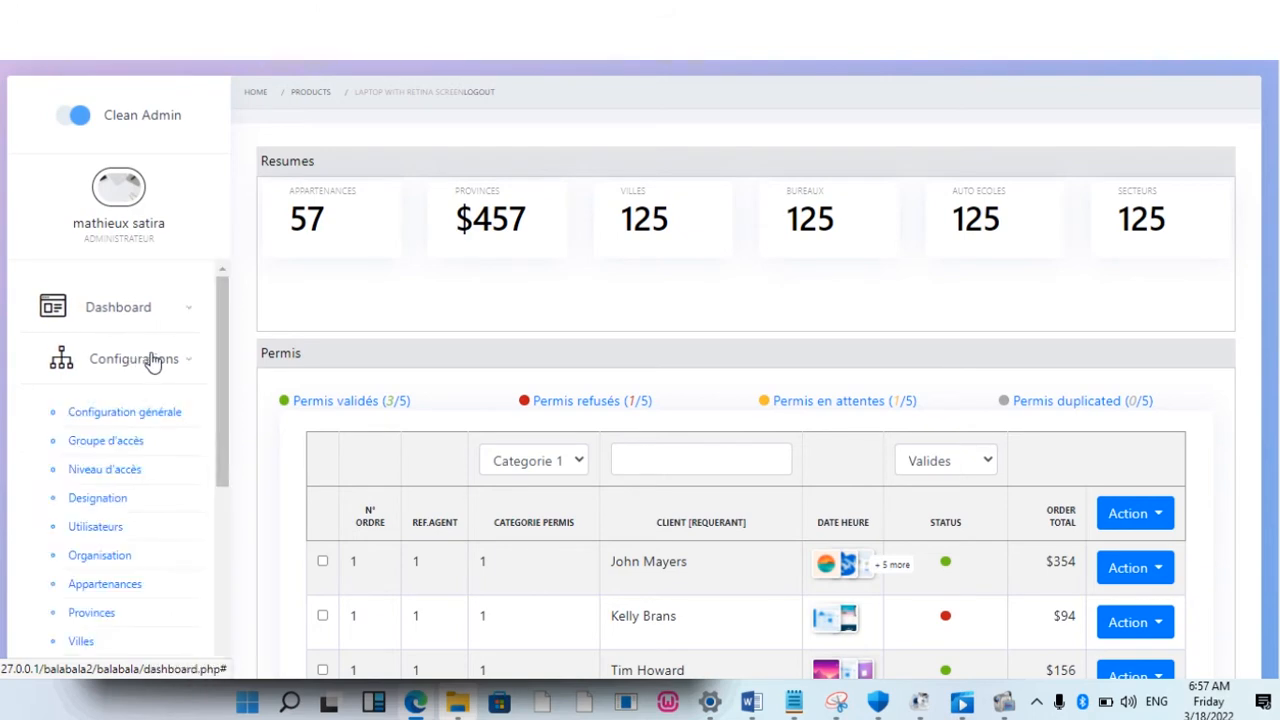
left_click(143, 420)
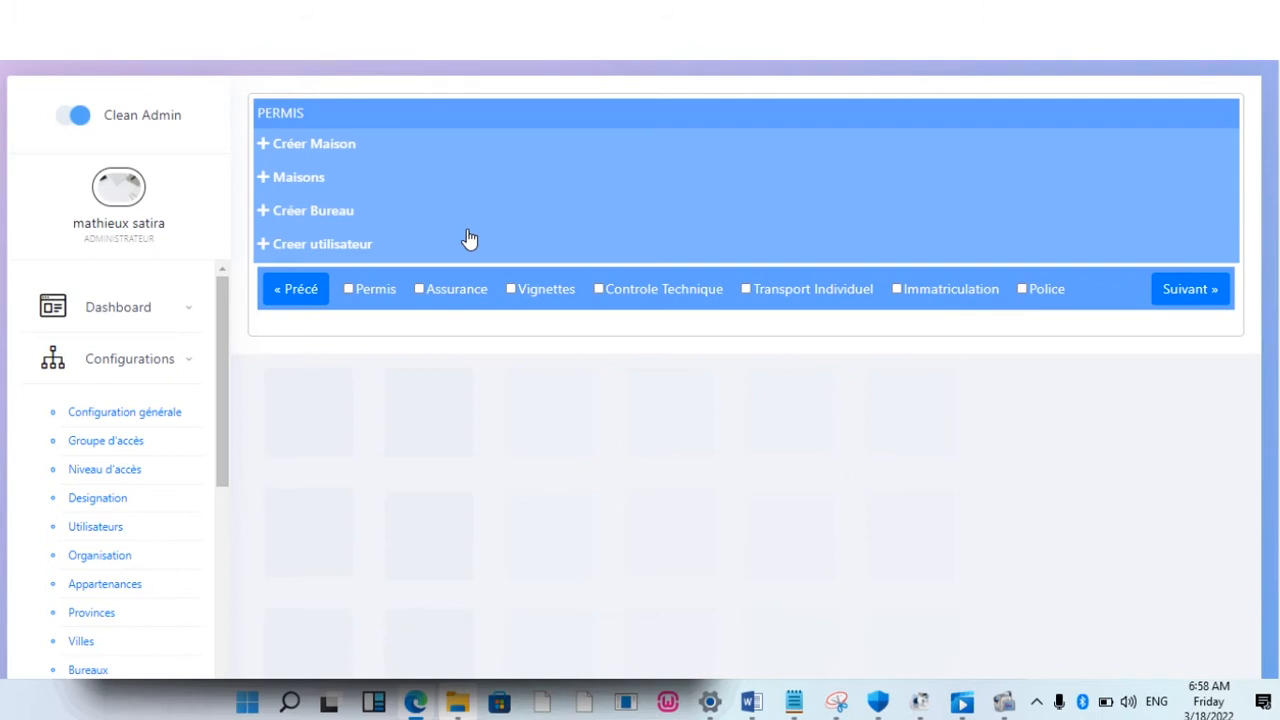
Step: Select the Immatriculation and Assurance services for a new house, enlarge the page, and list the categories
left_click(897, 290)
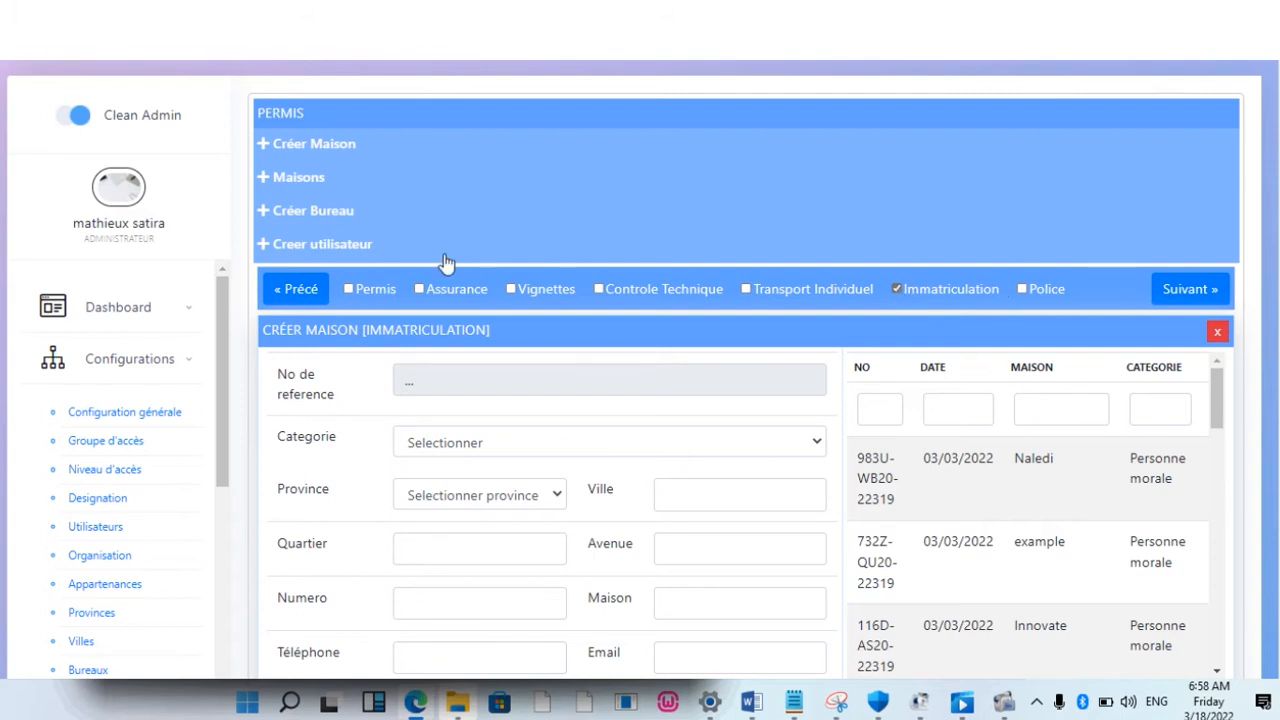
left_click(420, 288)
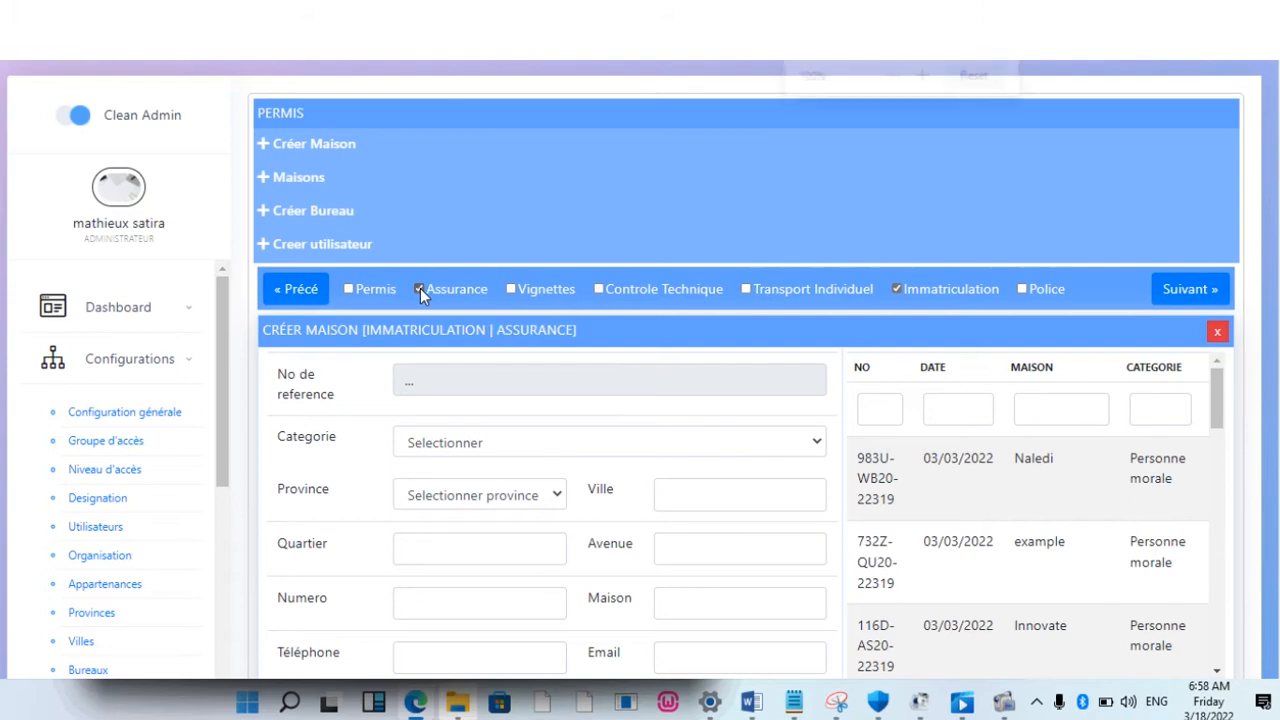
key("ctrl+plus")
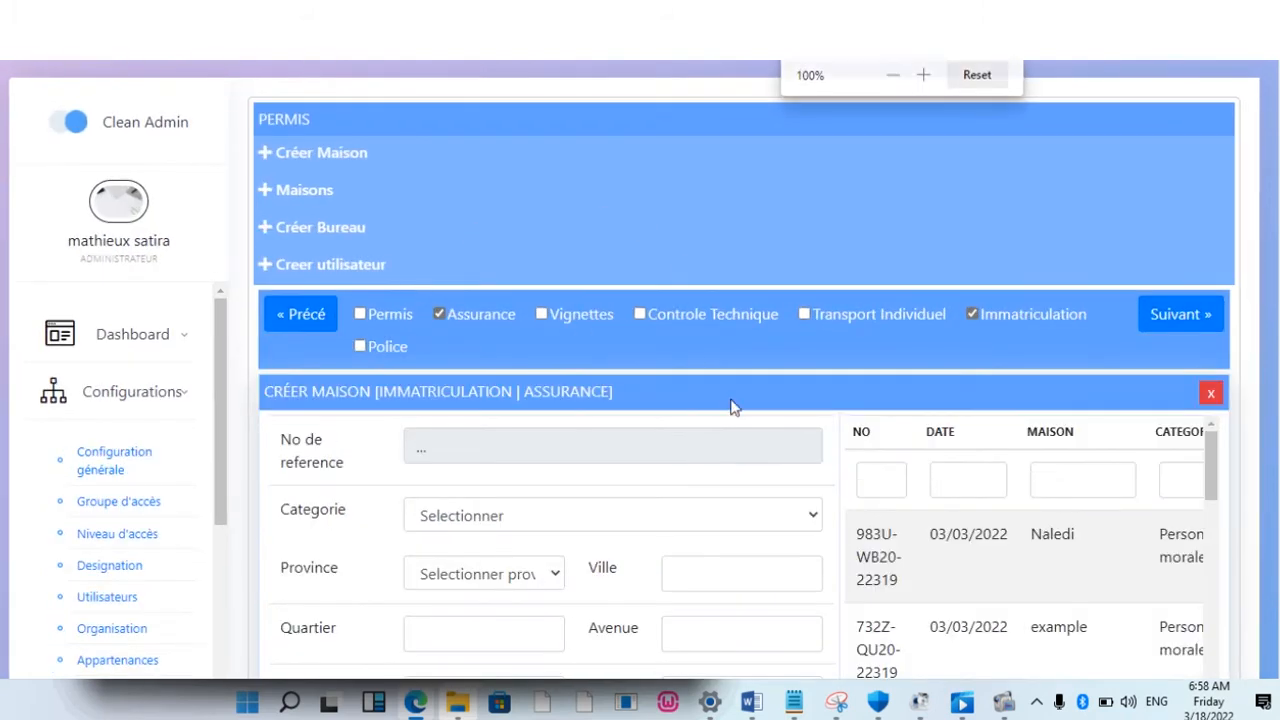
left_click(812, 516)
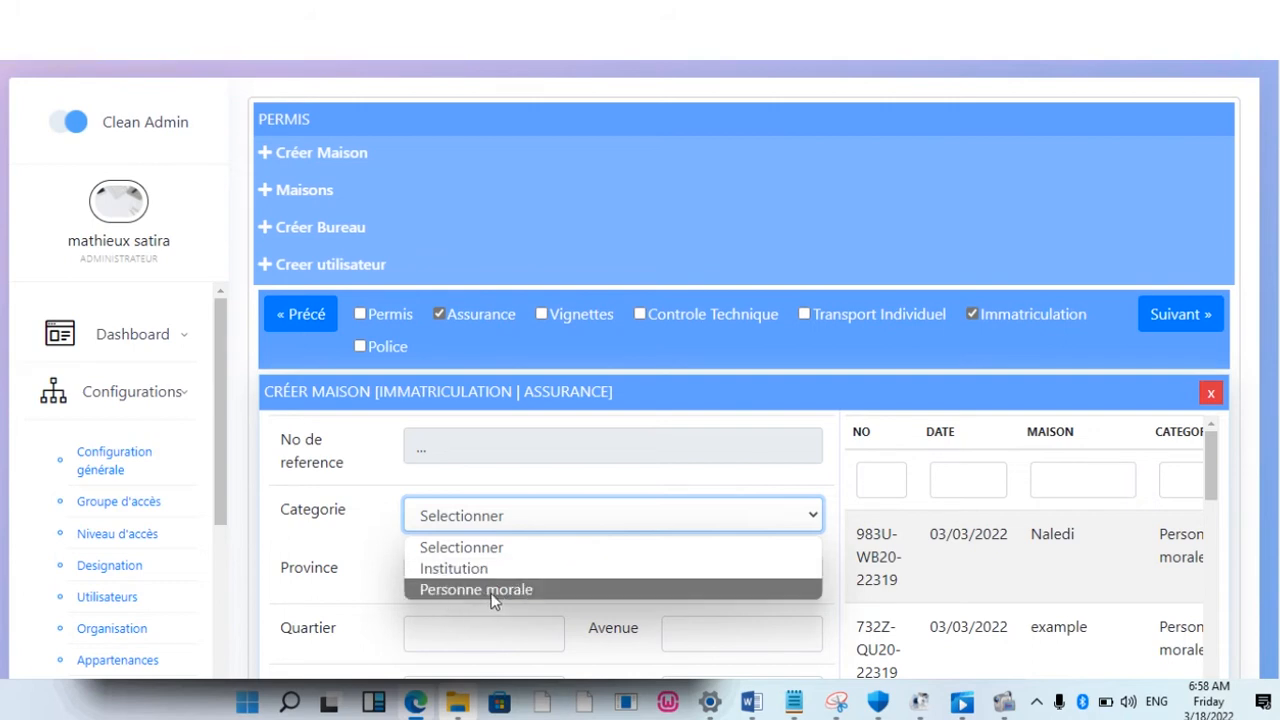
Step: Set the house category to Personne morale, province Nord-Kivu and city Goma
left_click(520, 591)
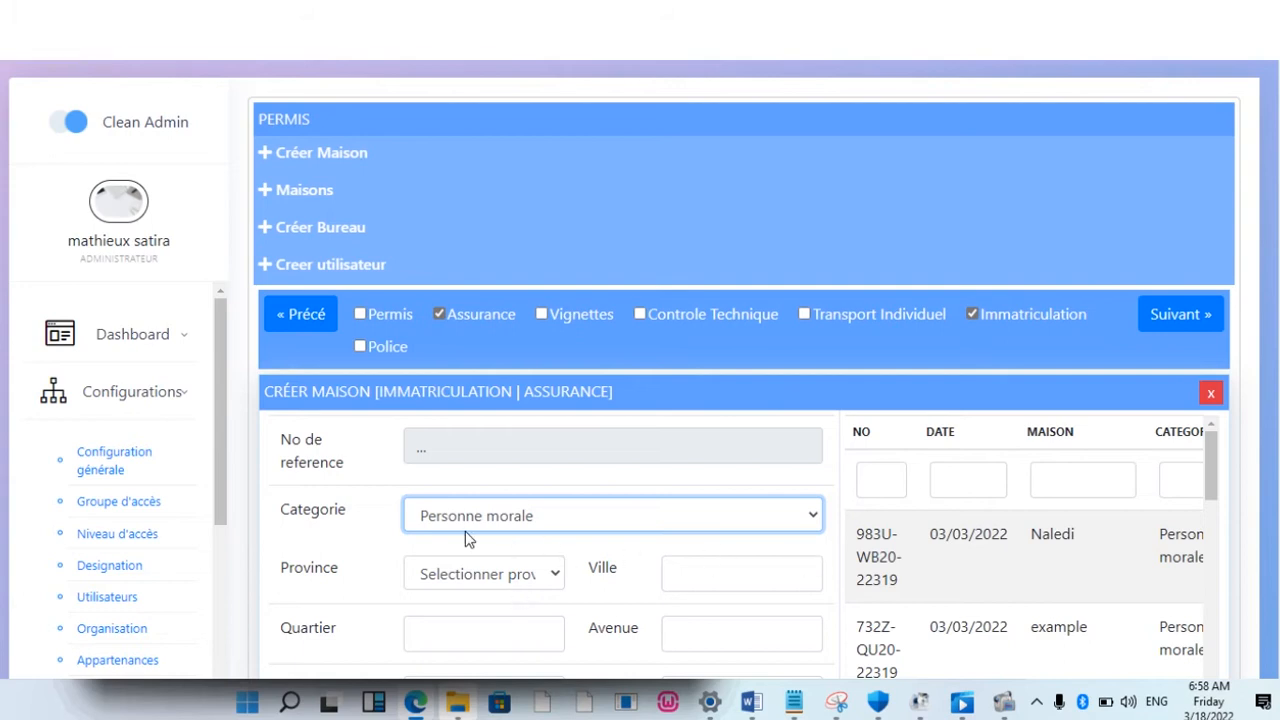
left_click(552, 574)
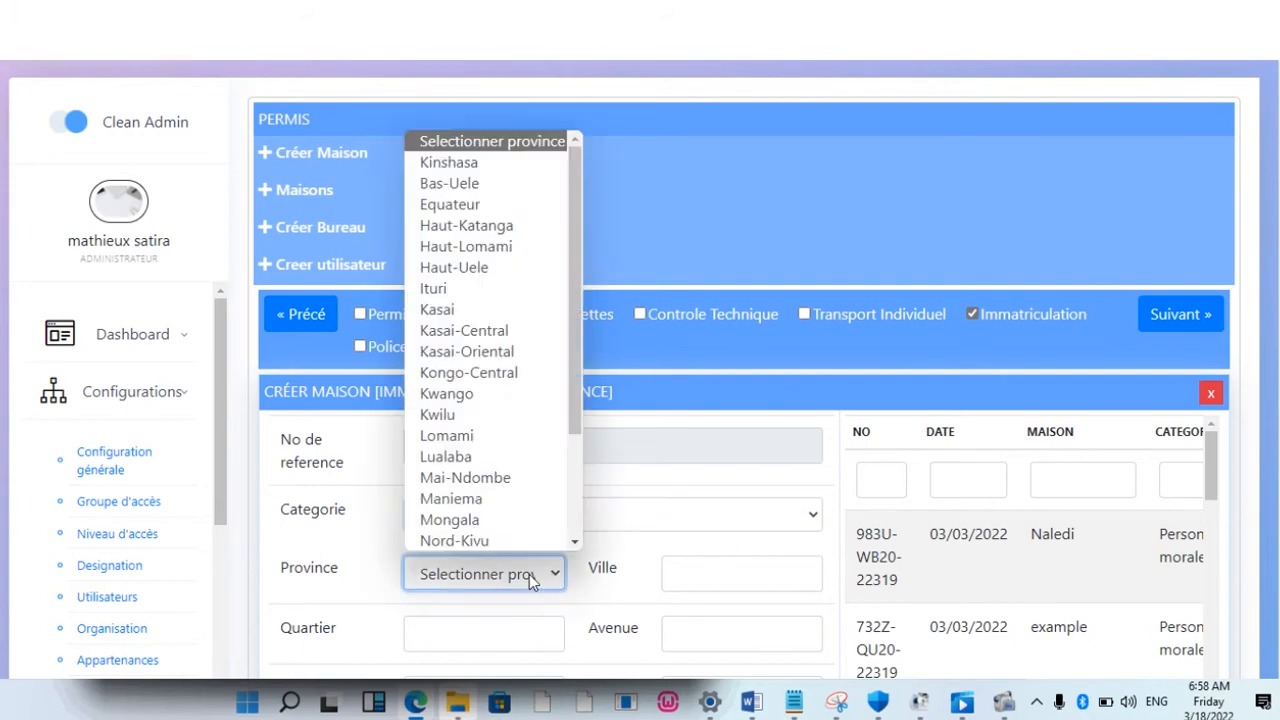
left_click(472, 541)
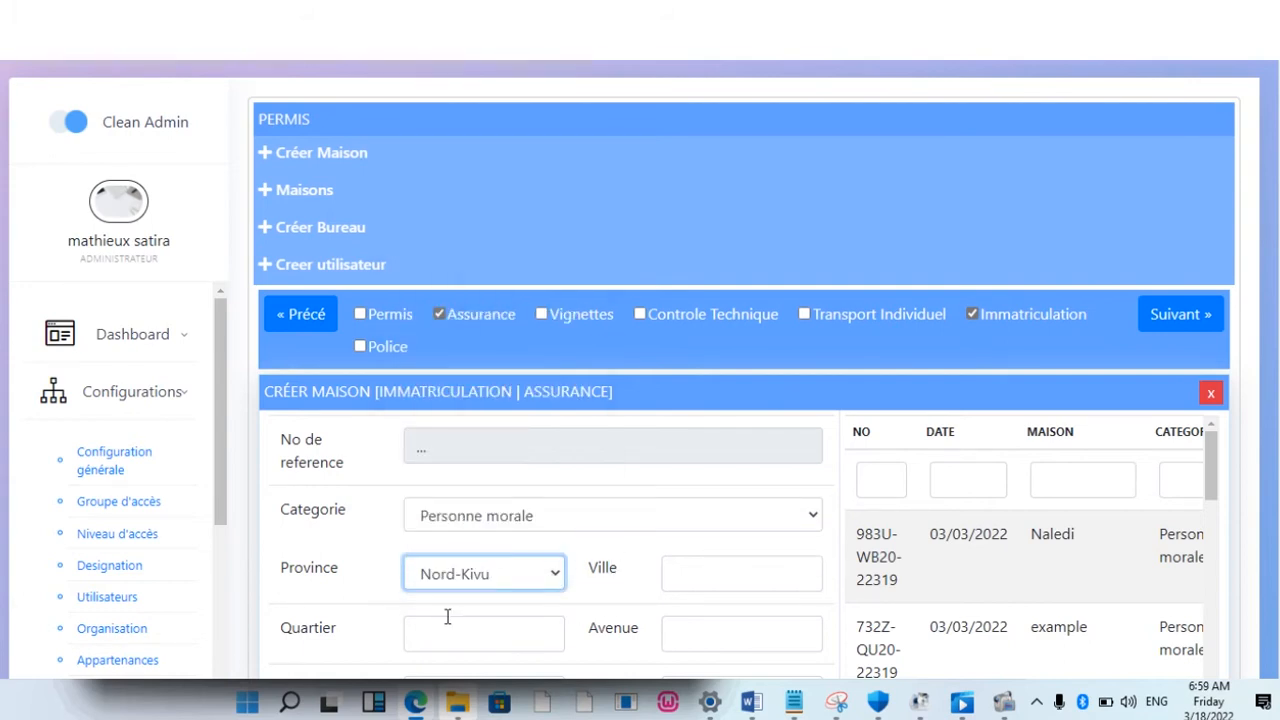
left_click(714, 572)
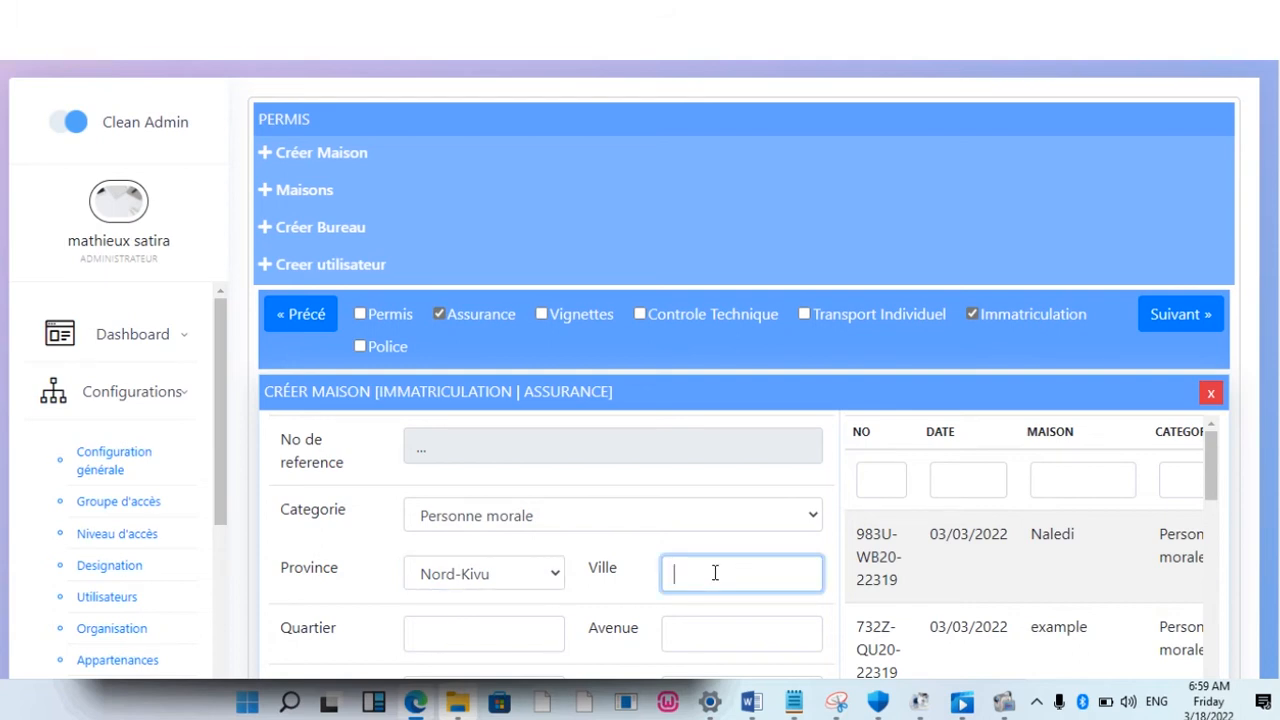
type("Ga")
key("BackSpace")
type("oma")
Step: Review the form, then show the Maisons list of existing houses
scroll(1262, 404, "down", 1)
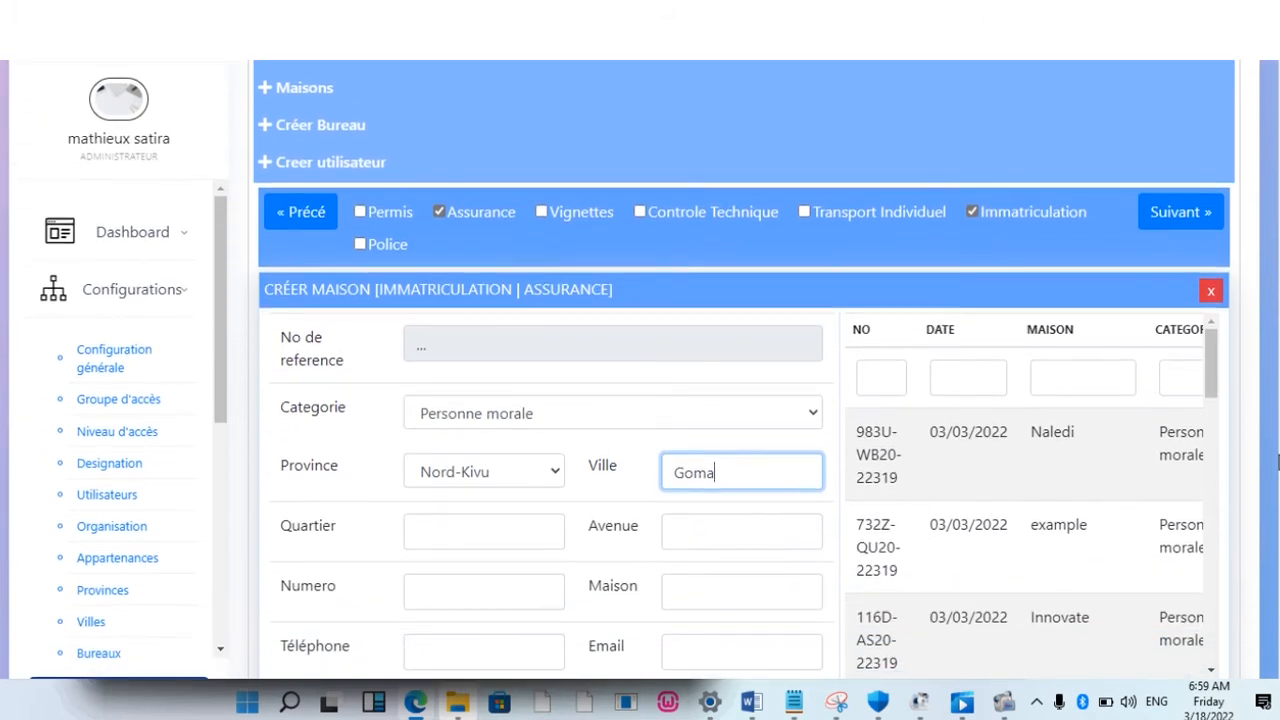
scroll(1277, 462, "down", 1)
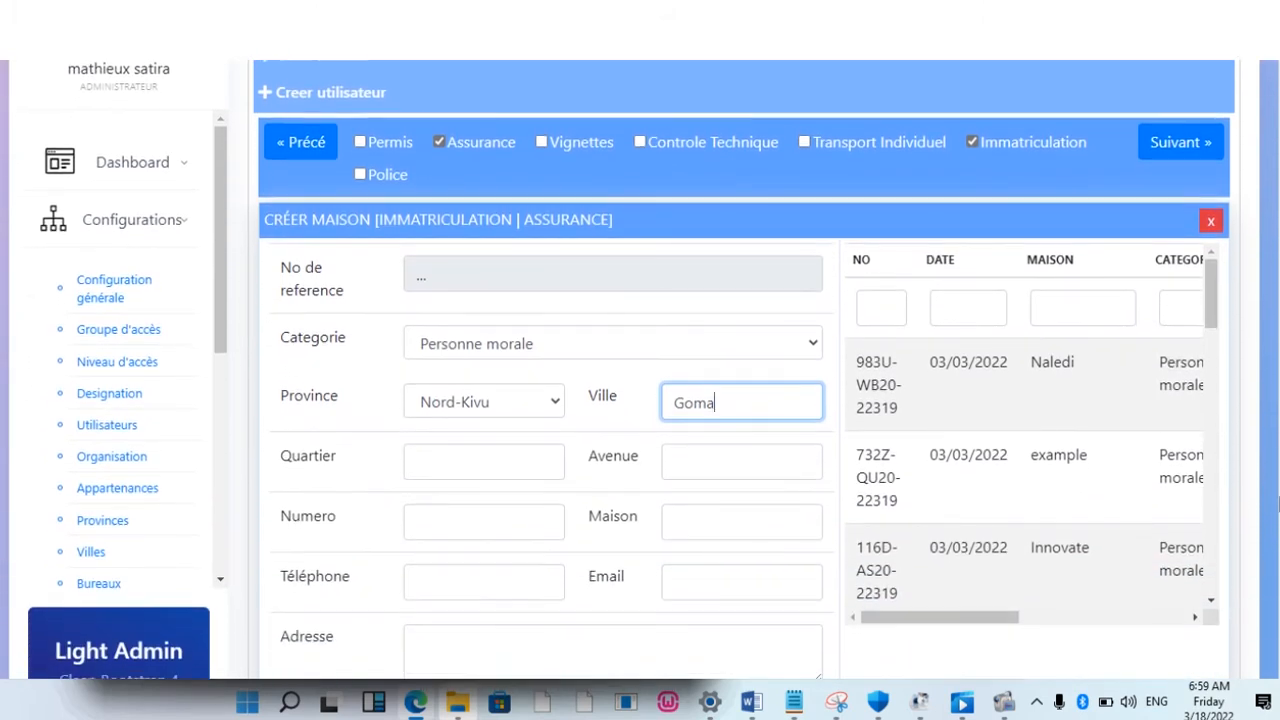
scroll(632, 371, "down", 1)
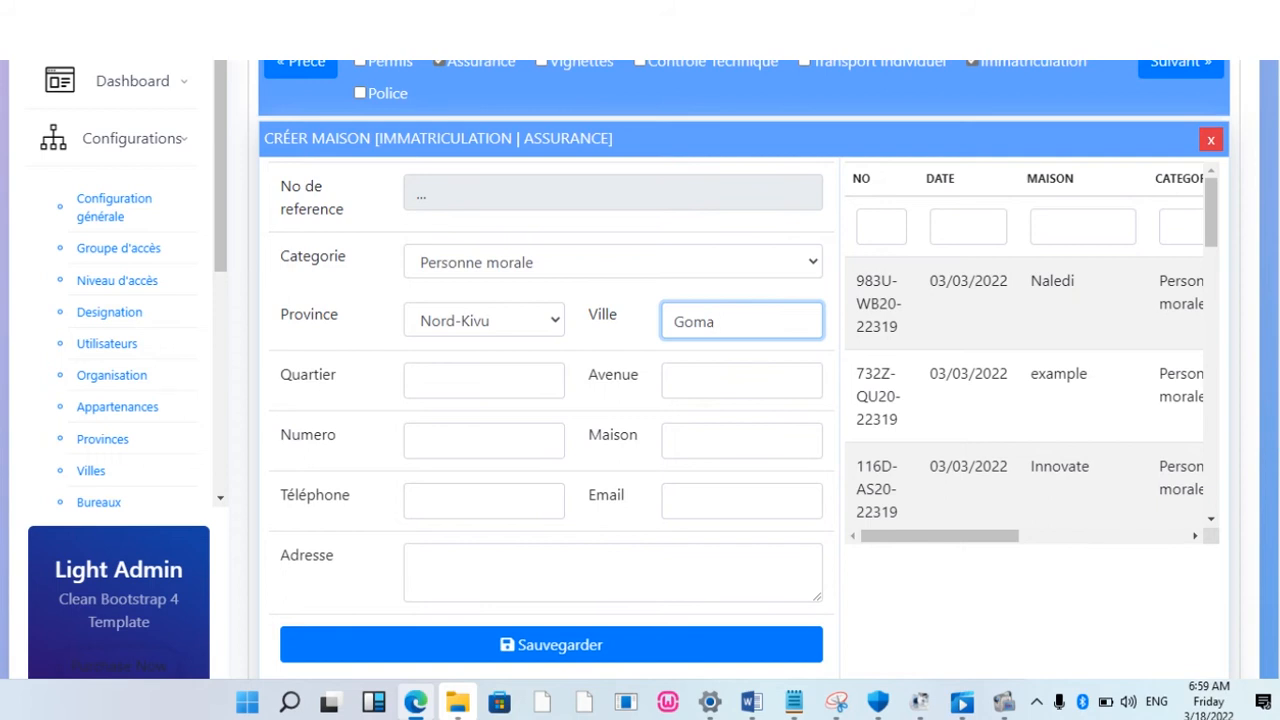
scroll(1271, 436, "up", 2)
scroll(1262, 440, "up", 1)
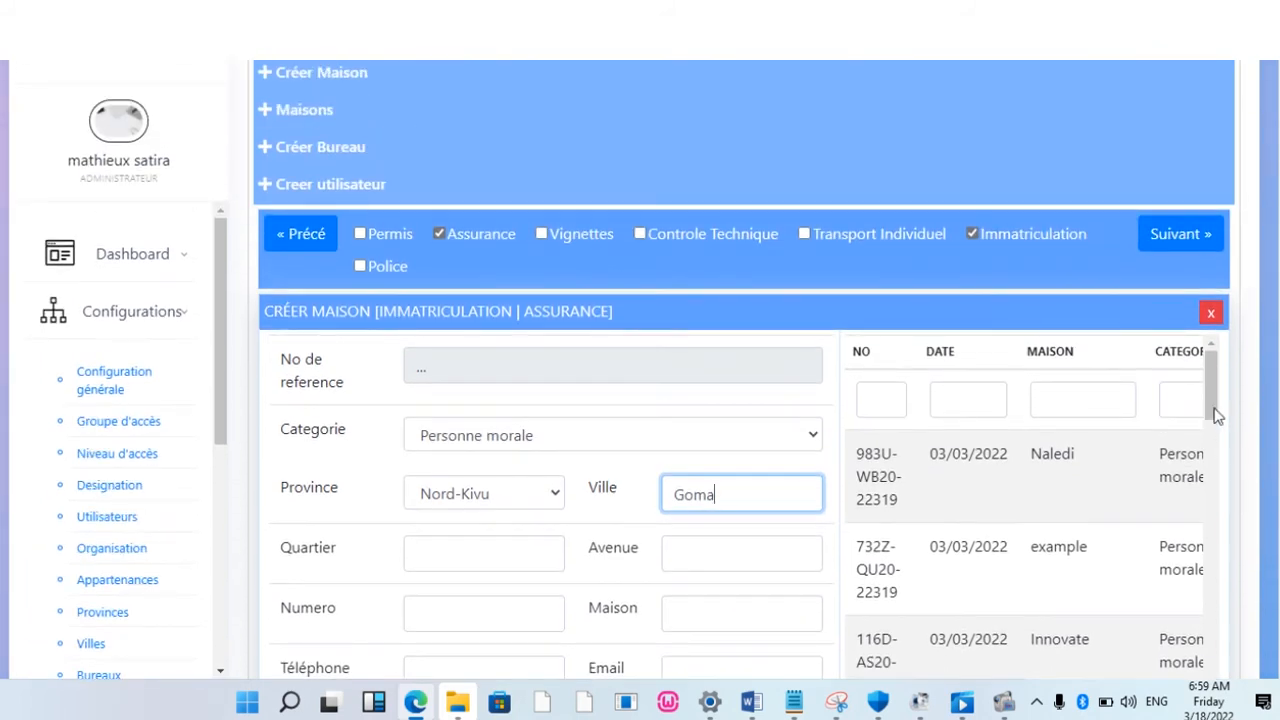
mouse_move(1213, 396)
left_mouse_down()
mouse_move(1231, 591)
mouse_move(1226, 418)
left_mouse_up()
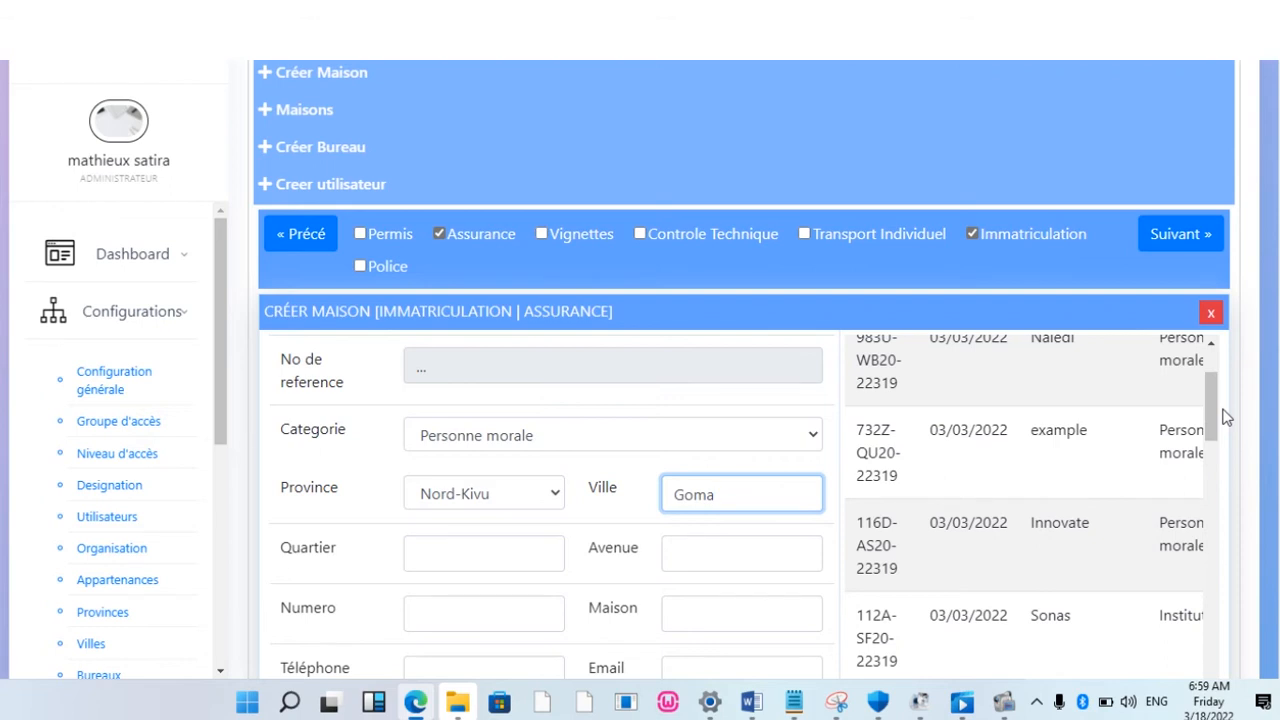
left_click(298, 120)
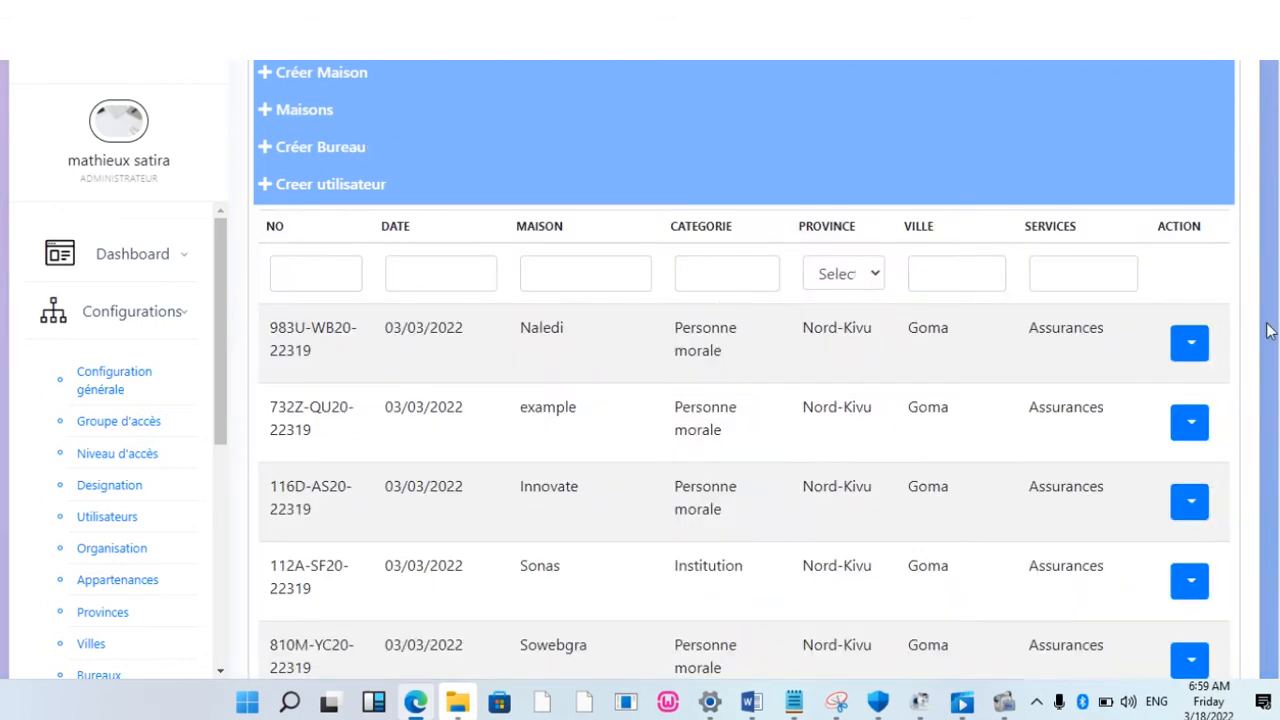
Step: Open the Action menu for the Naledi house in the houses table
left_click(1193, 345)
left_click(1190, 350)
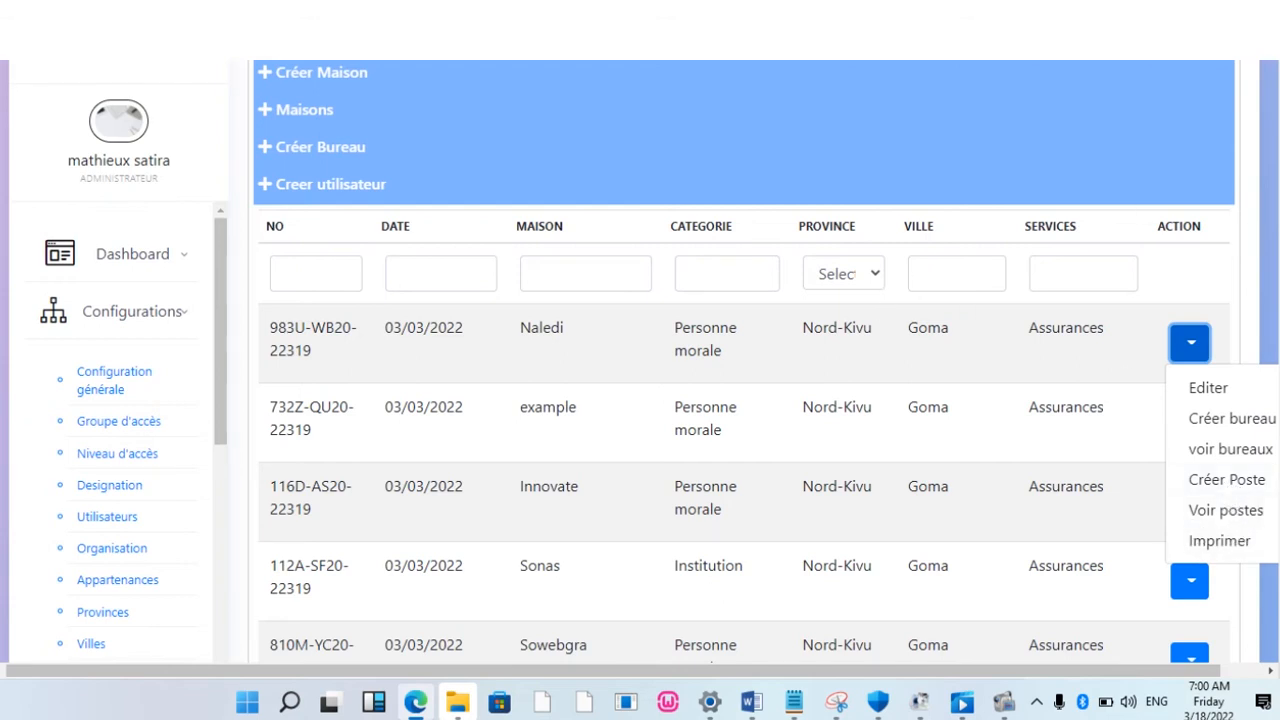
Step: Open the Créer Bureau form and leave it unfilled, closing the Province list without a choice
left_click(323, 157)
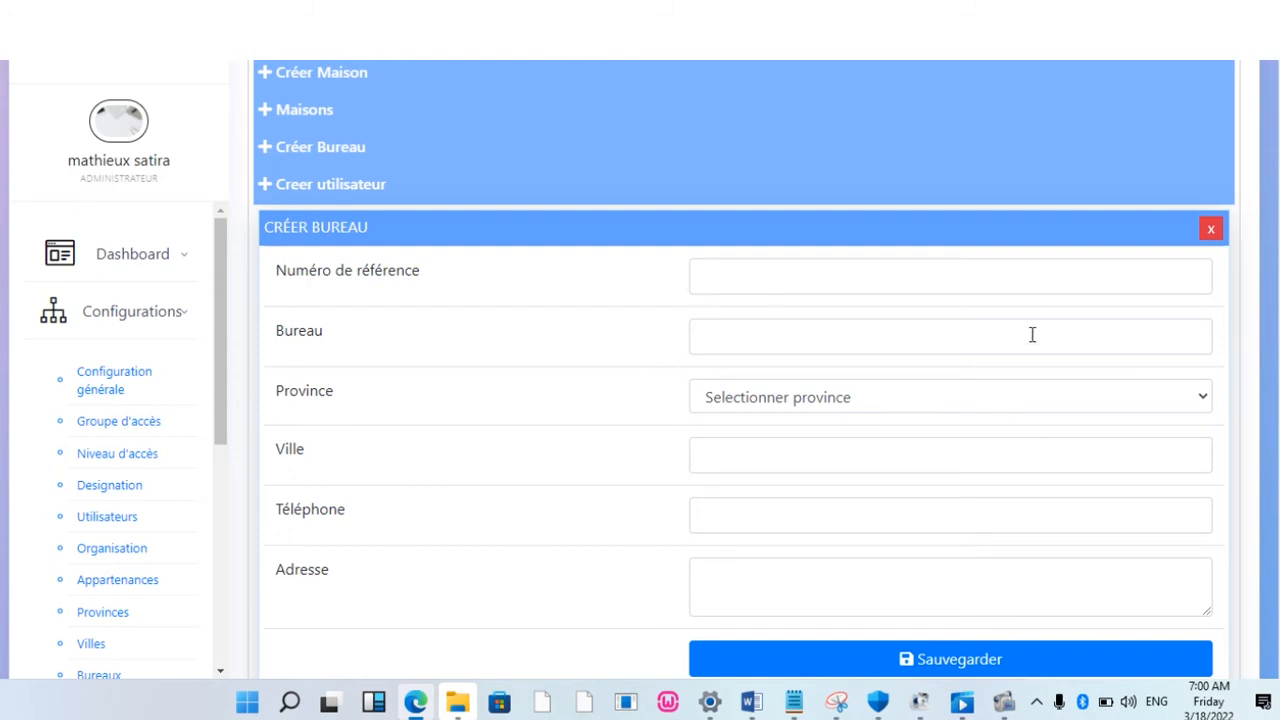
left_click(725, 340)
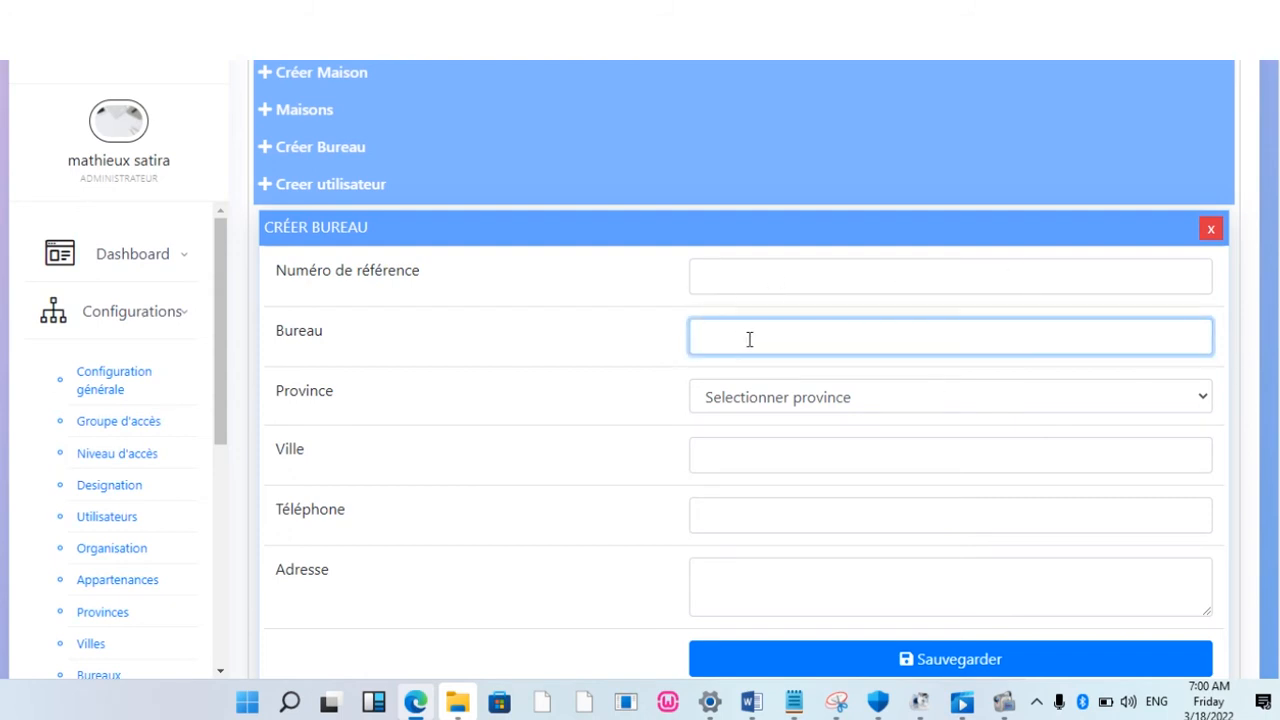
type("h")
left_click(818, 402)
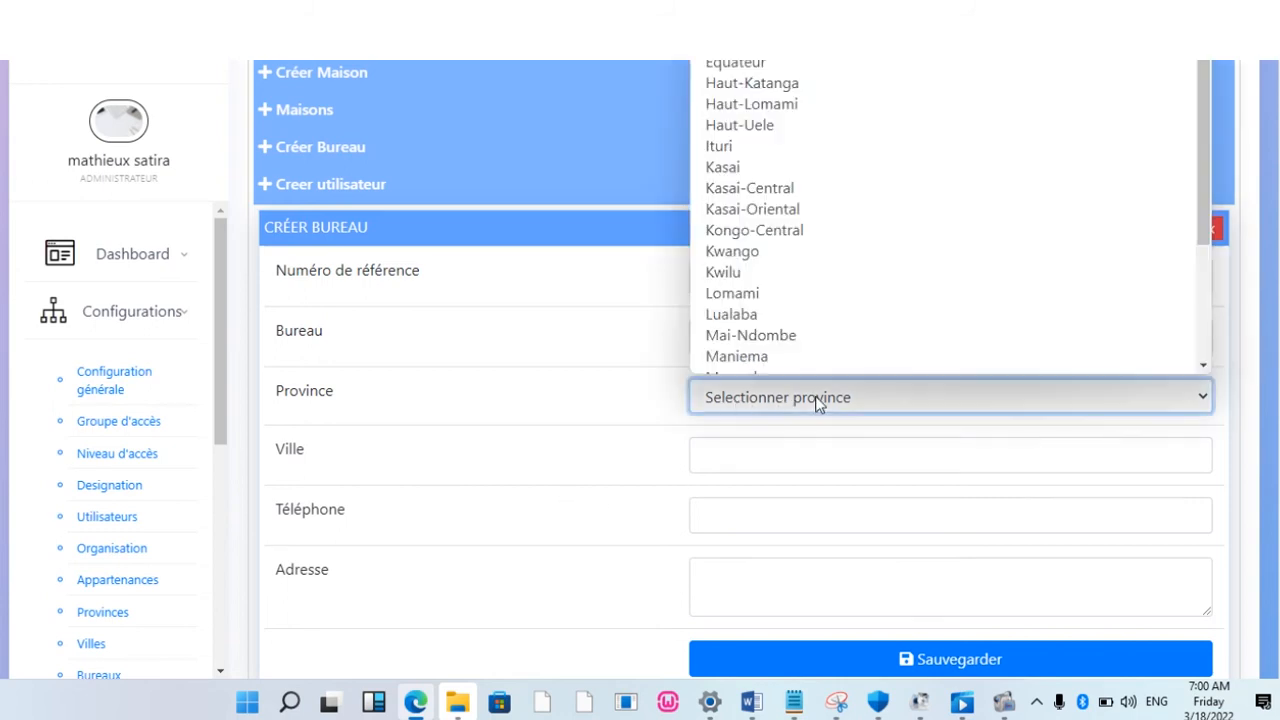
left_click(771, 465)
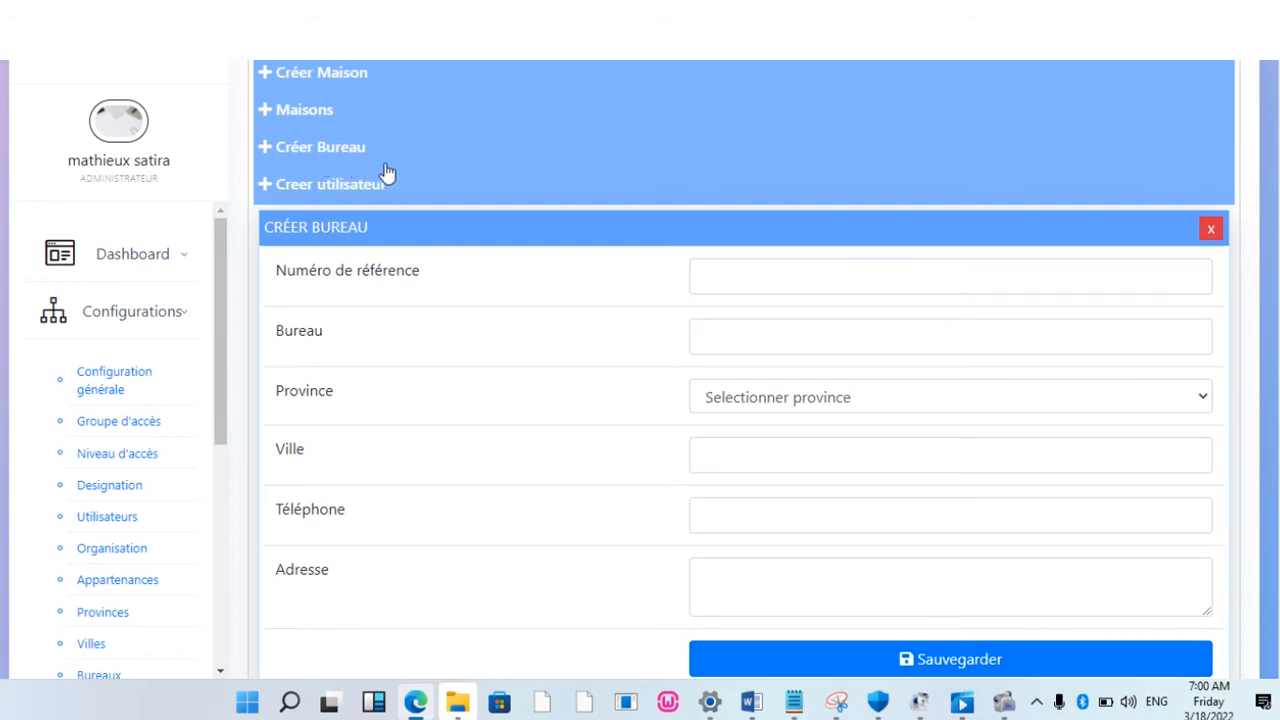
Step: Open the new-user form, autofill a saved account's login, and close the house list unchosen
left_click(296, 195)
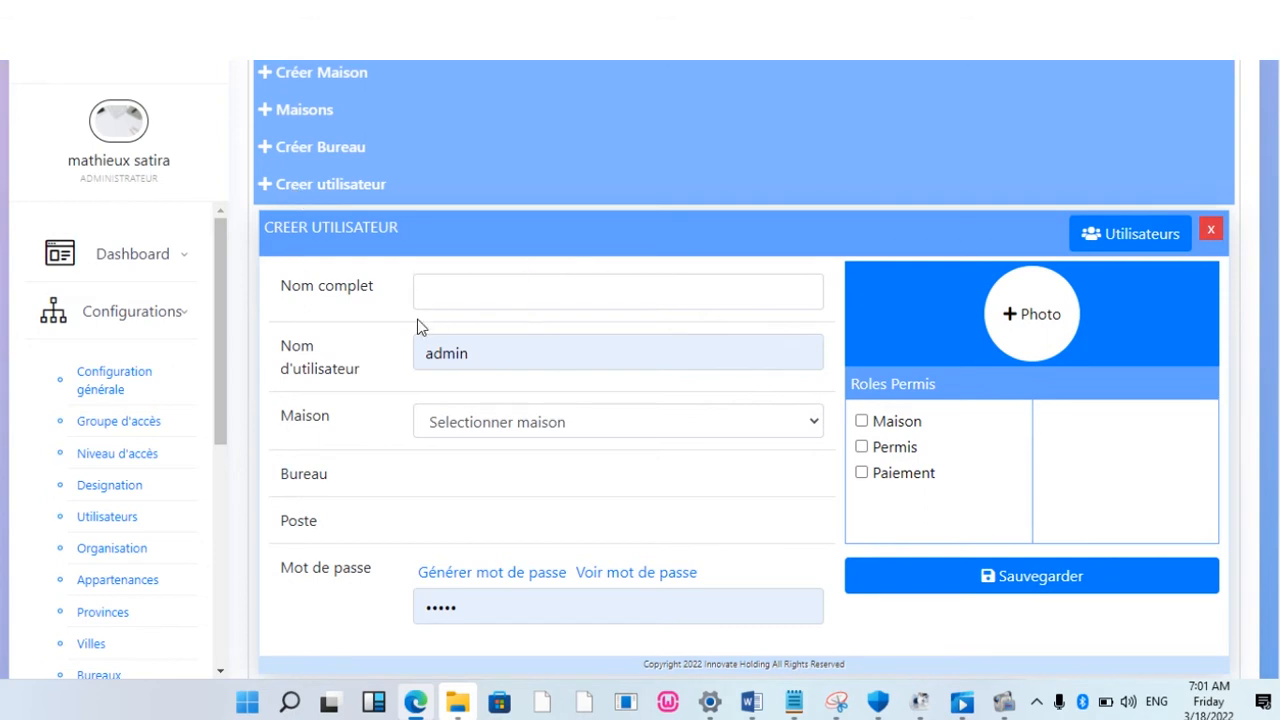
left_click(500, 358)
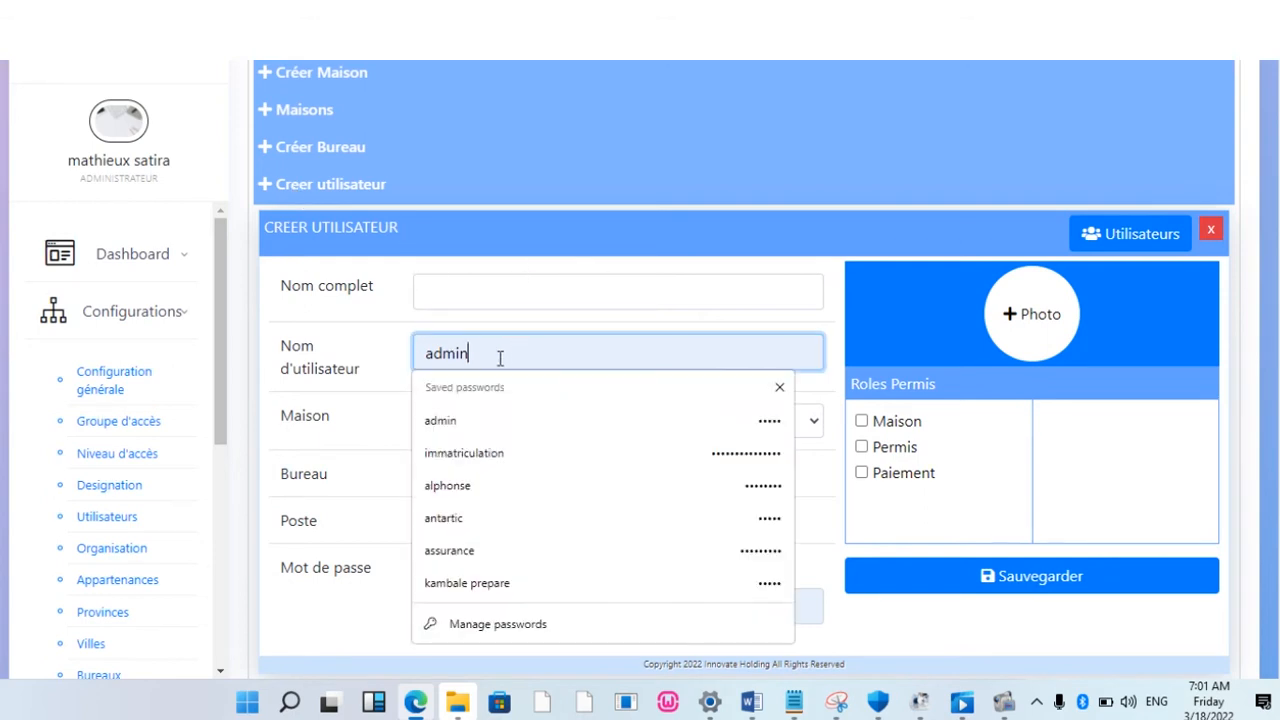
key("BackSpace")
key("BackSpace")
key("BackSpace")
key("BackSpace")
key("BackSpace")
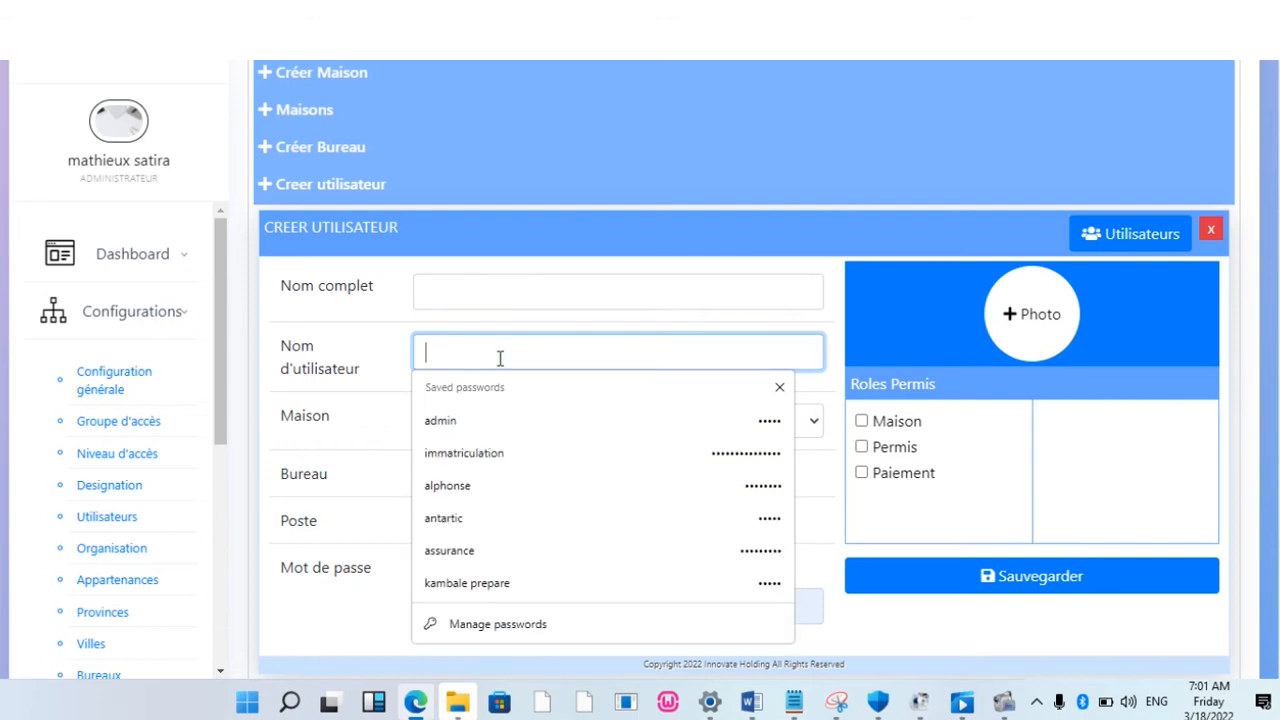
left_click(443, 518)
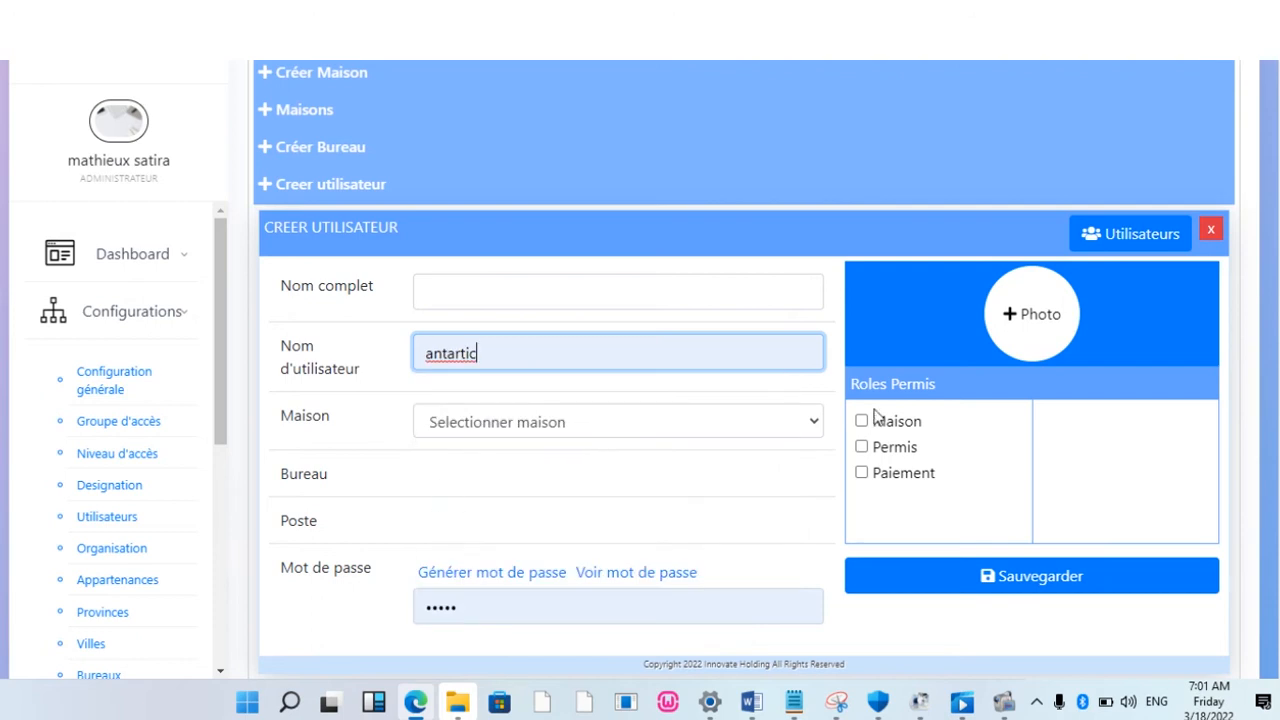
left_click(814, 425)
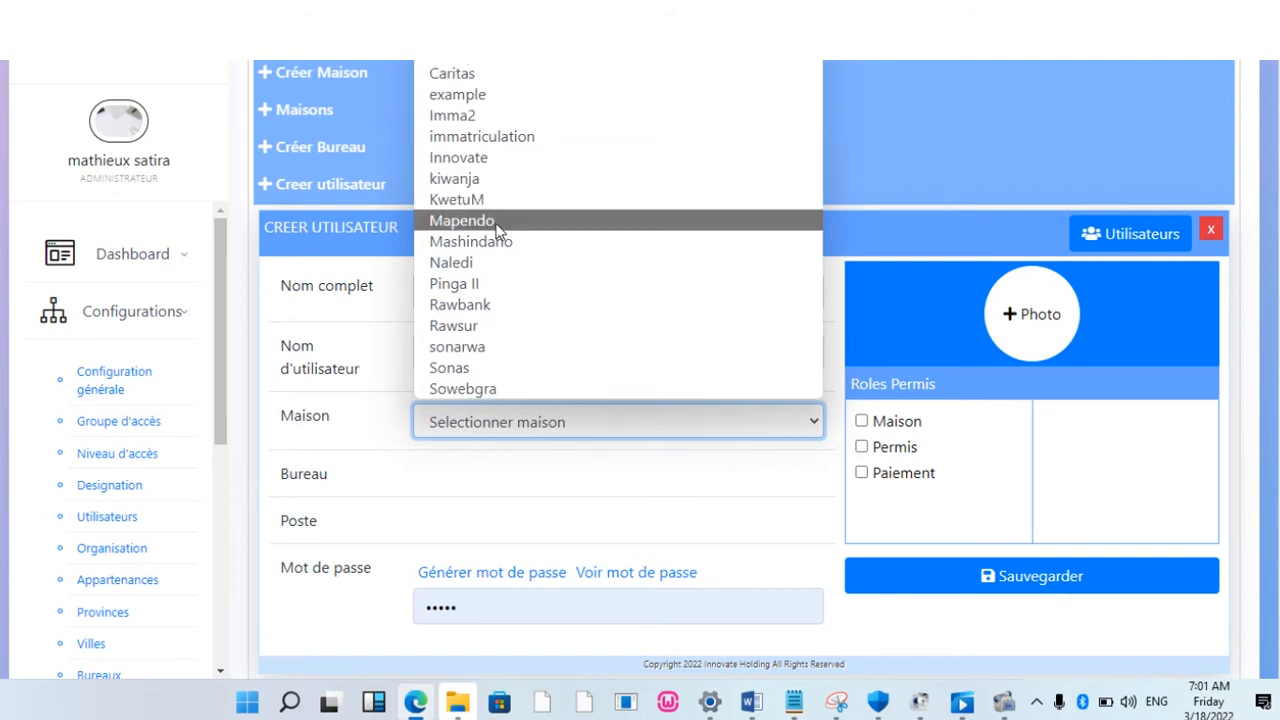
key("Escape")
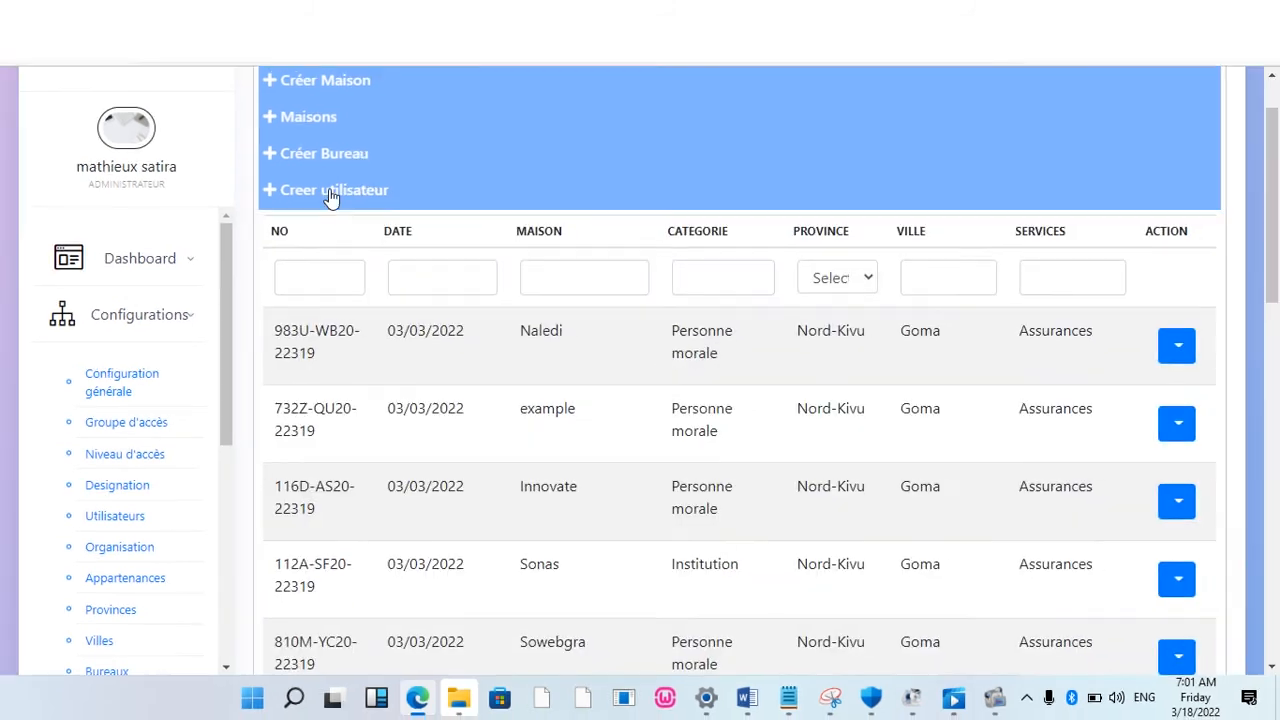
Step: Open the Creer utilisateur form and fill the full name from the saved suggestion
left_click(330, 192)
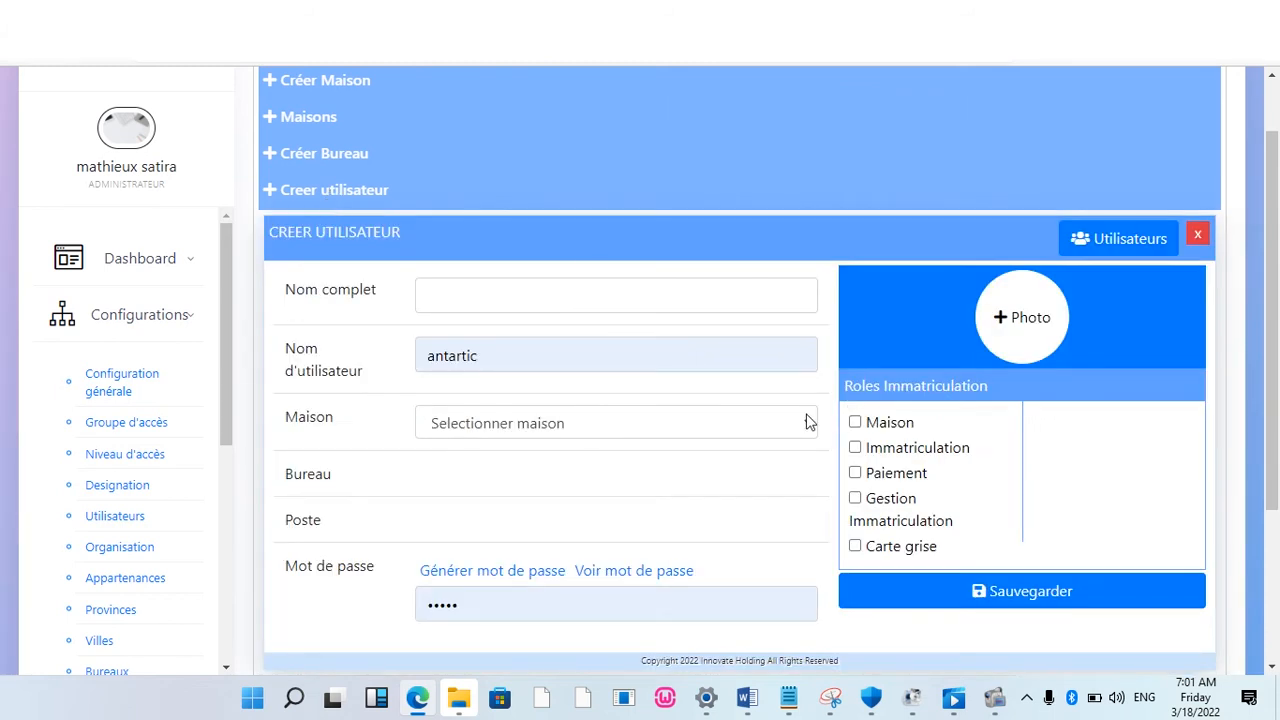
scroll(790, 415, "down", 1)
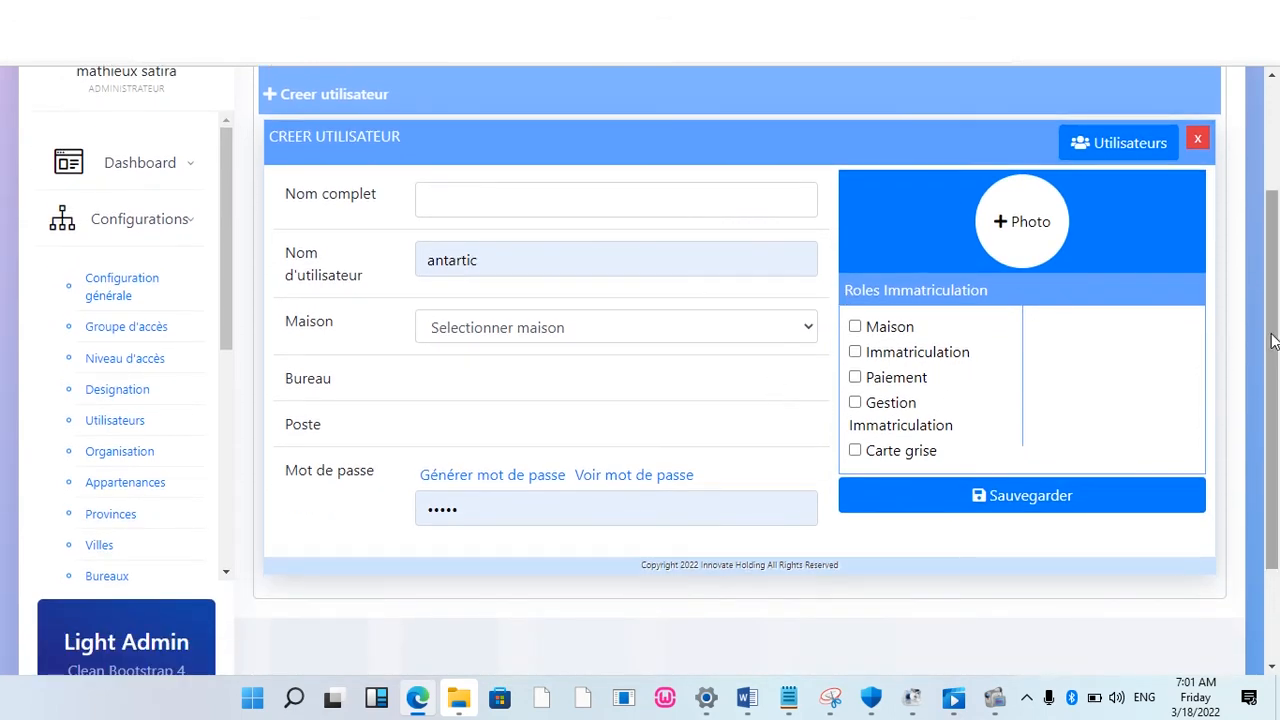
scroll(567, 322, "up", 2)
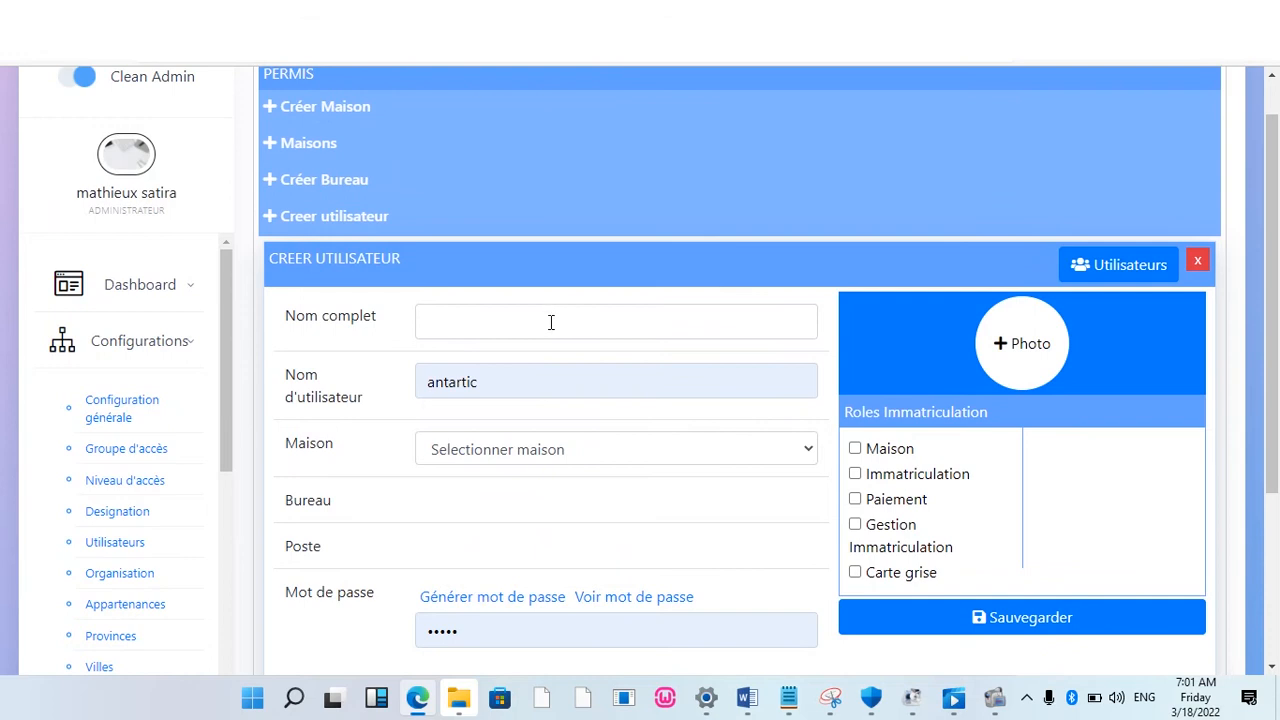
left_click(550, 322)
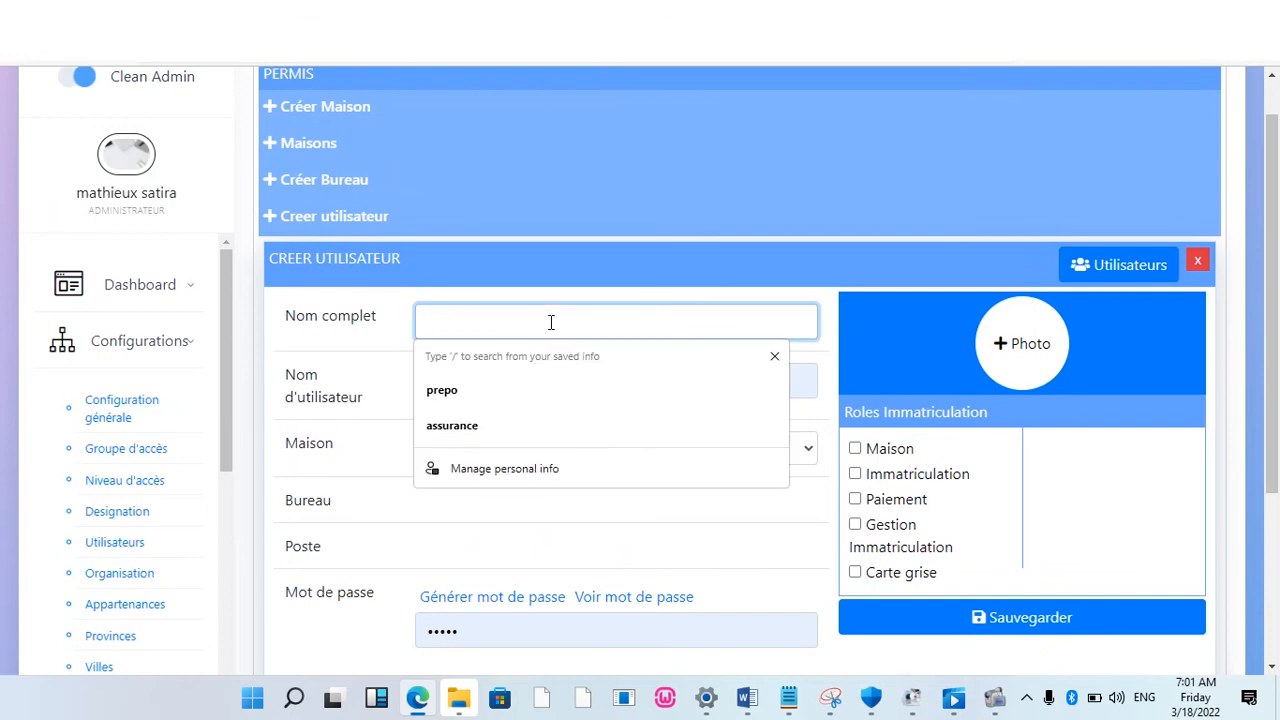
left_click(463, 398)
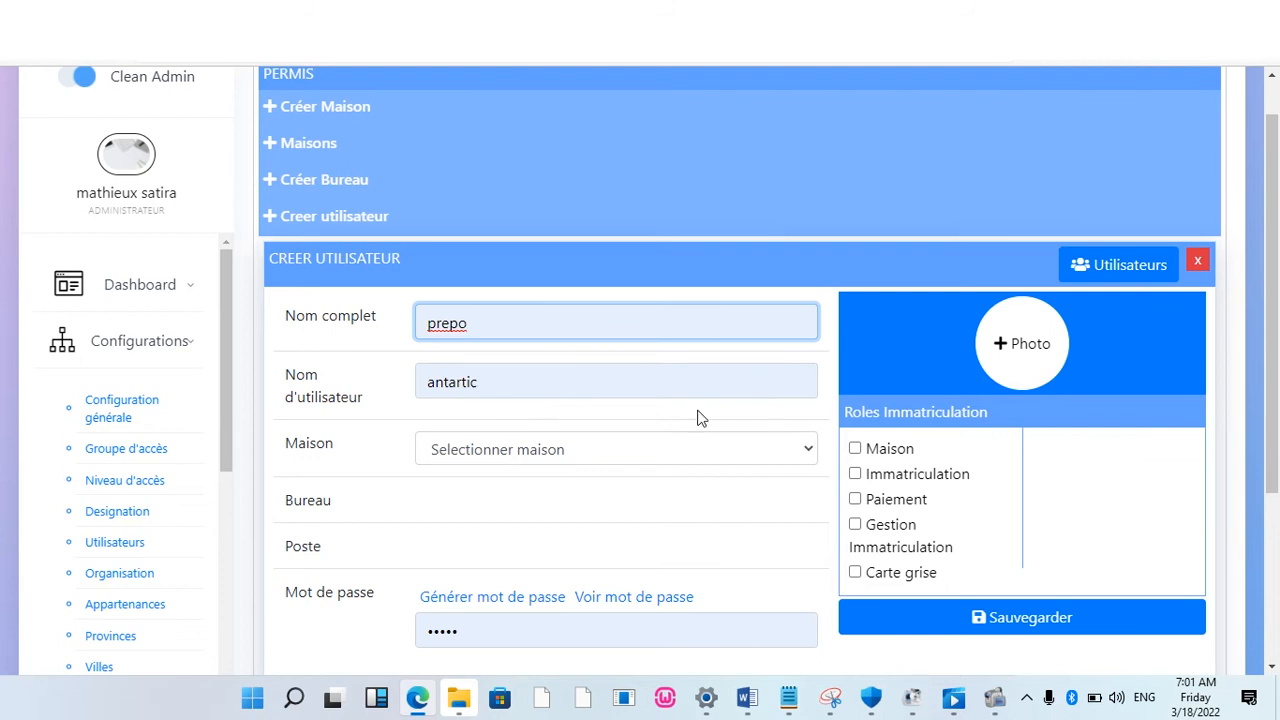
Step: Assign the user to house immatriculation and tick the Maison role
left_click(805, 452)
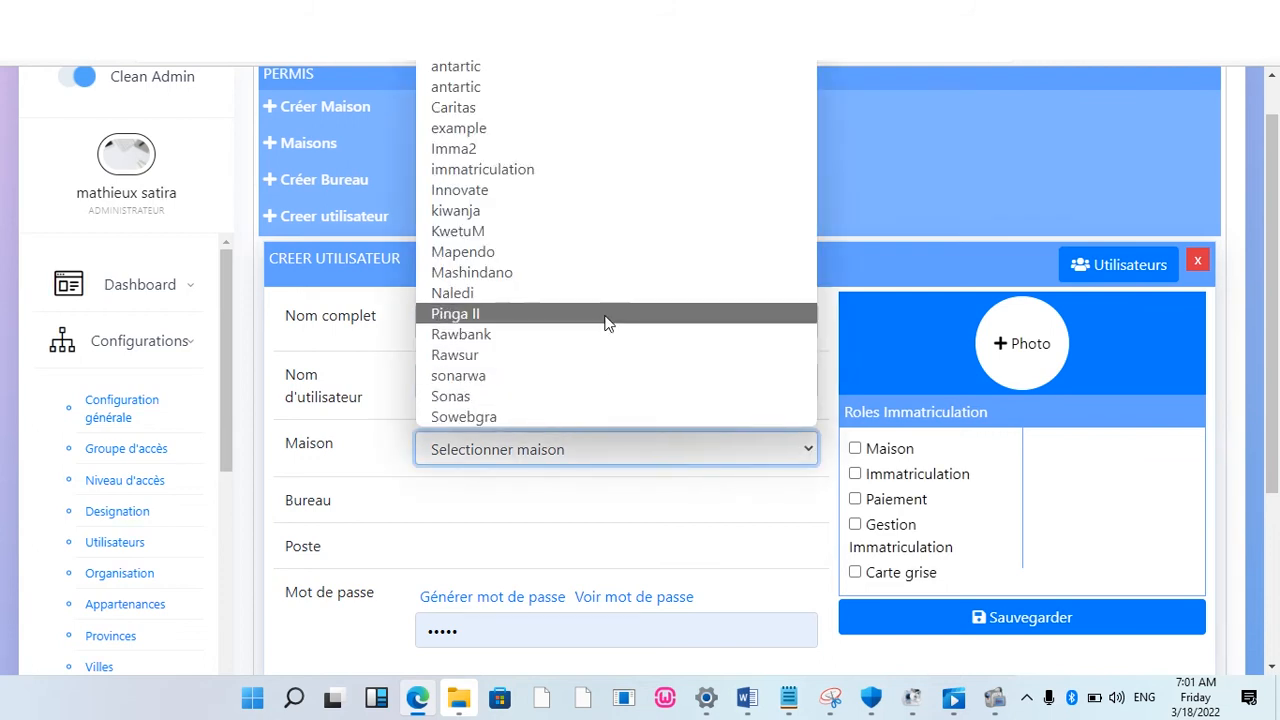
left_click(591, 181)
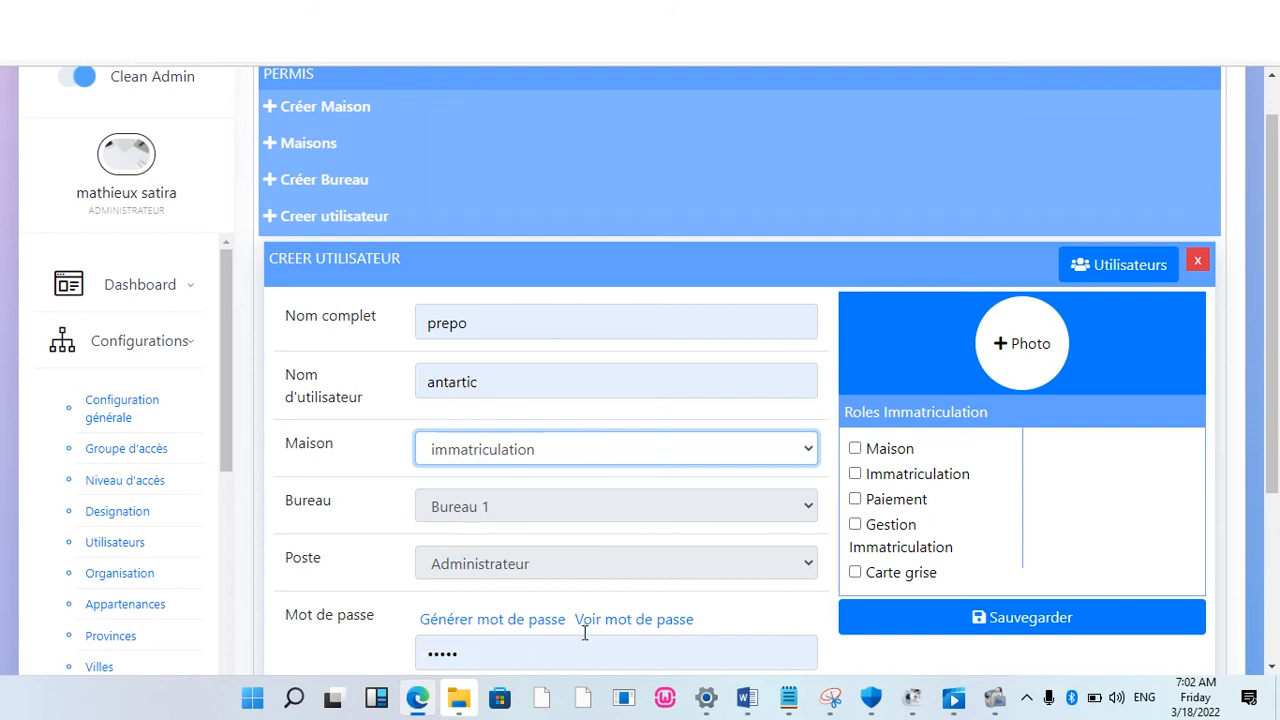
left_click(856, 450)
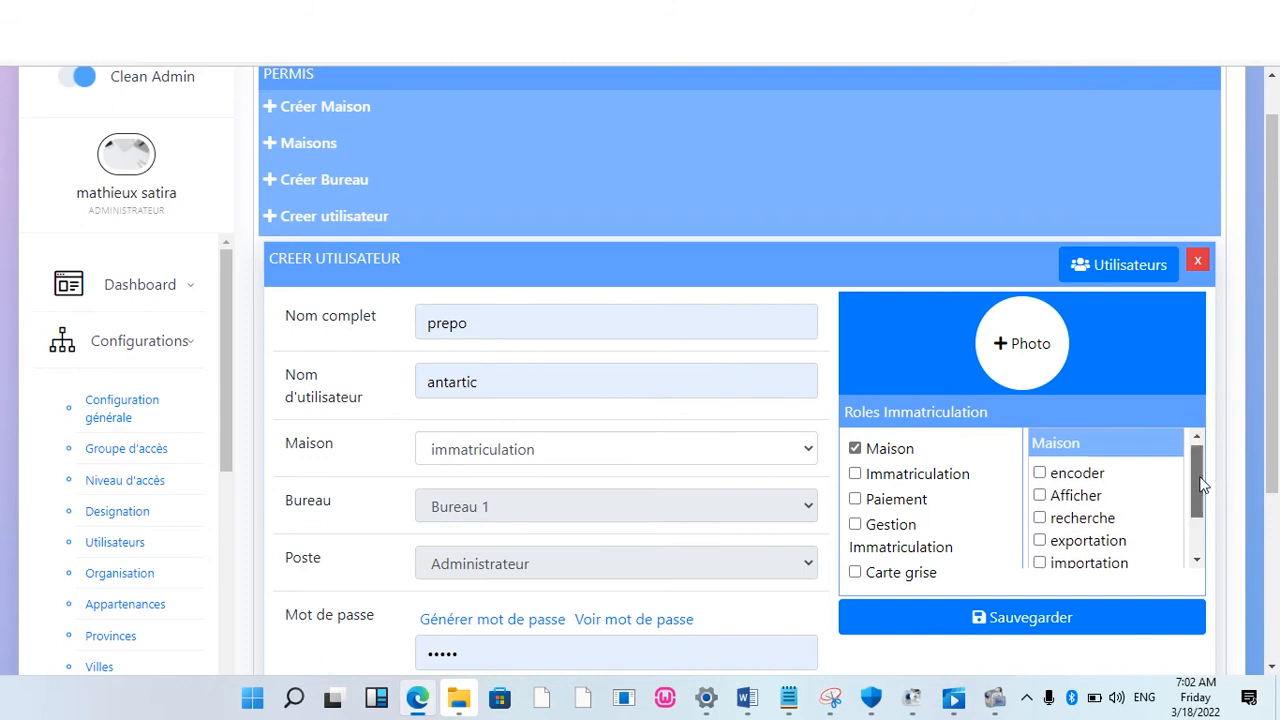
left_click_drag(1197, 488, 1206, 520)
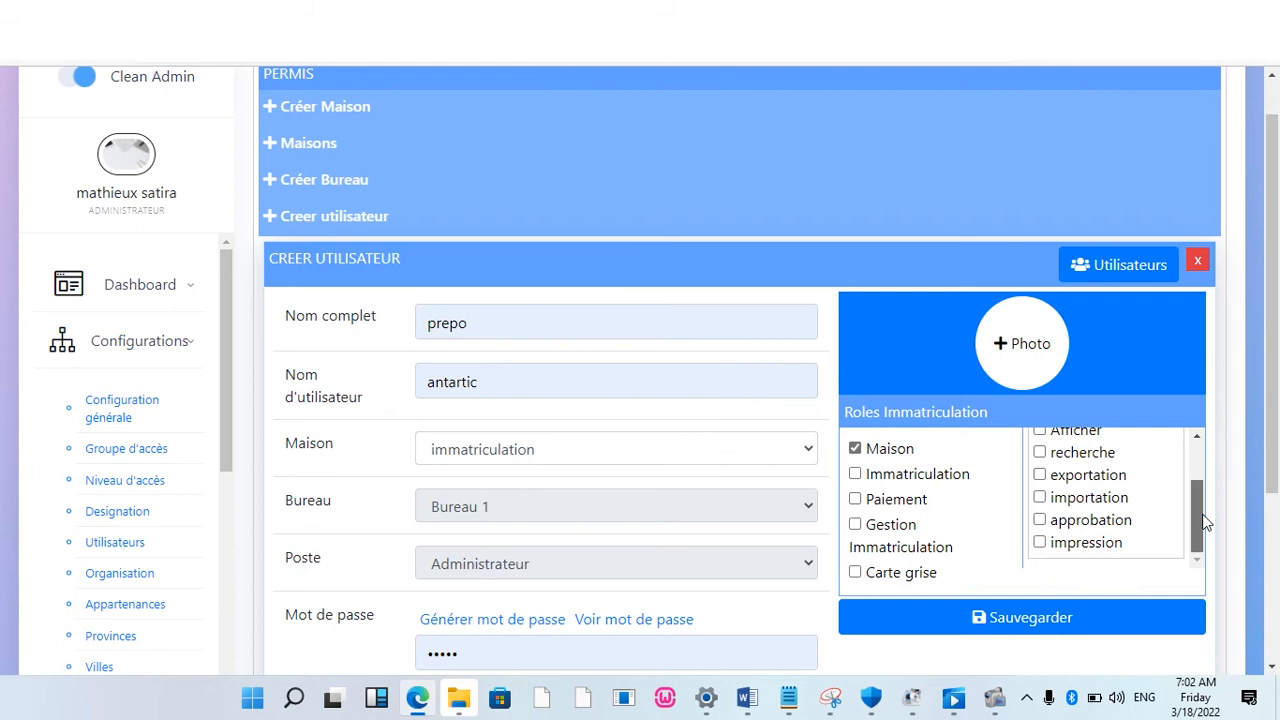
left_click_drag(1204, 520, 1190, 457)
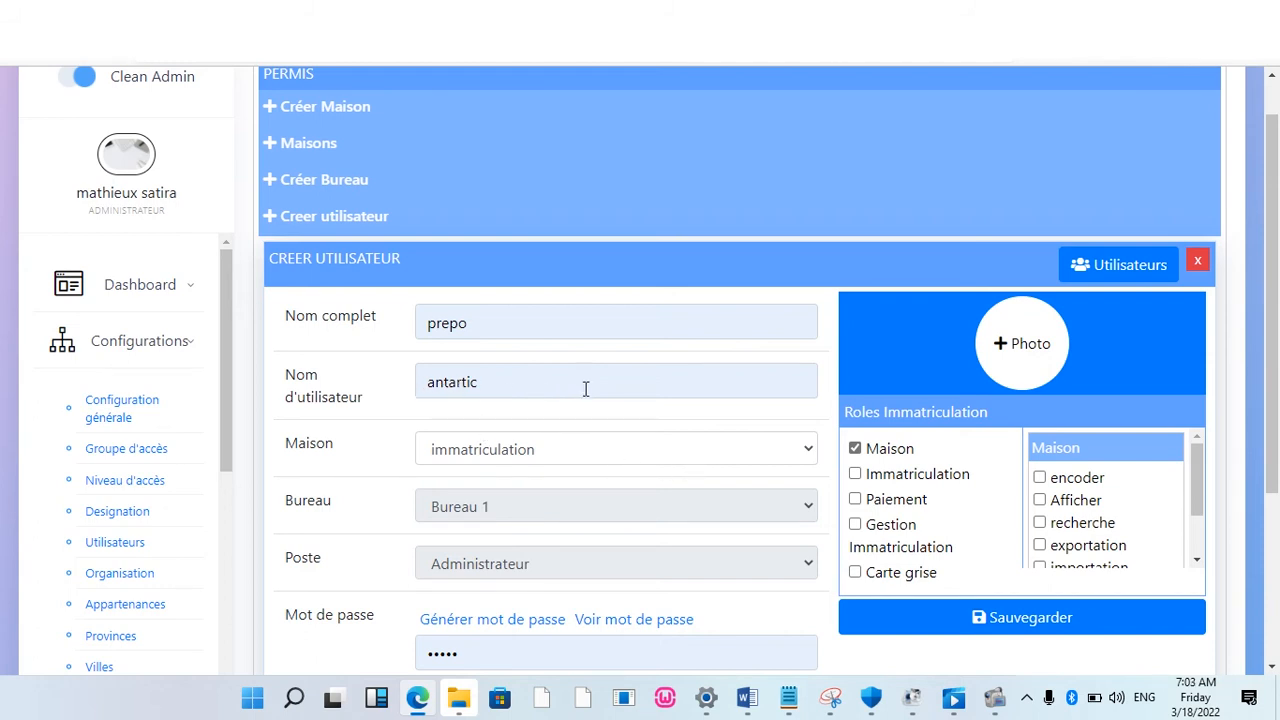
Step: Switch the user's house to Sonas and tick the Maison d'assurance role
left_click(809, 452)
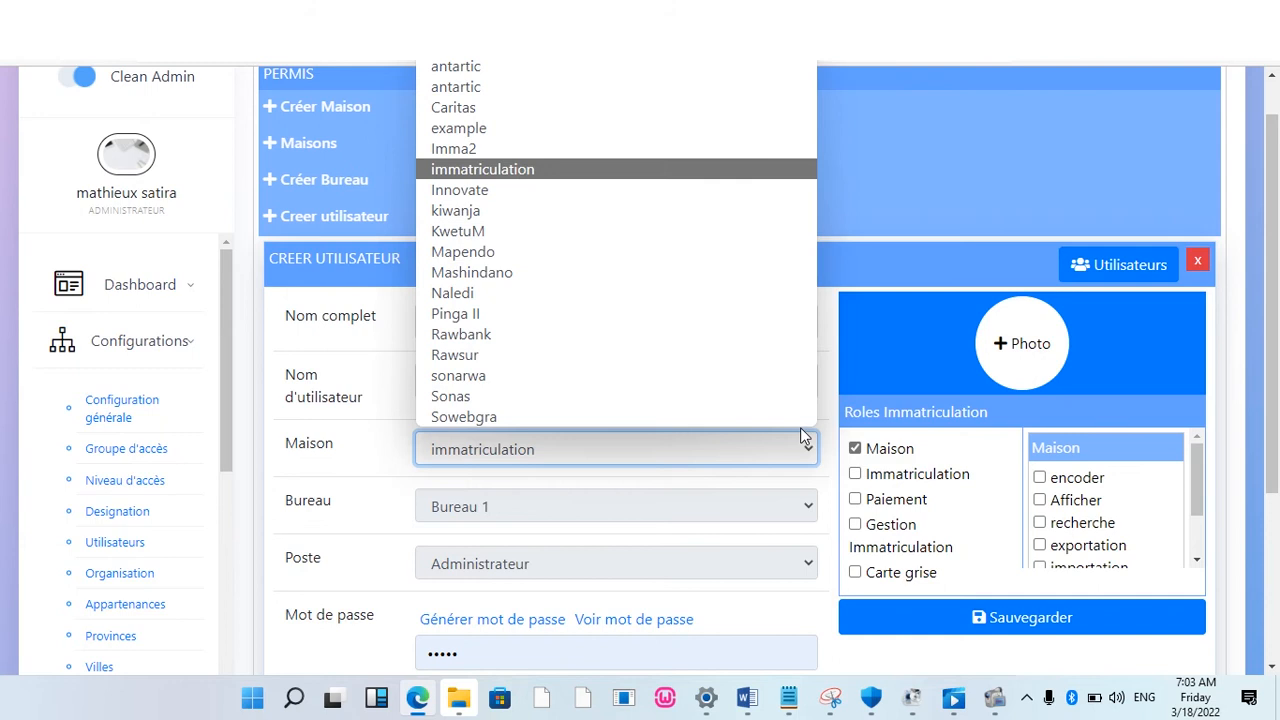
left_click(465, 400)
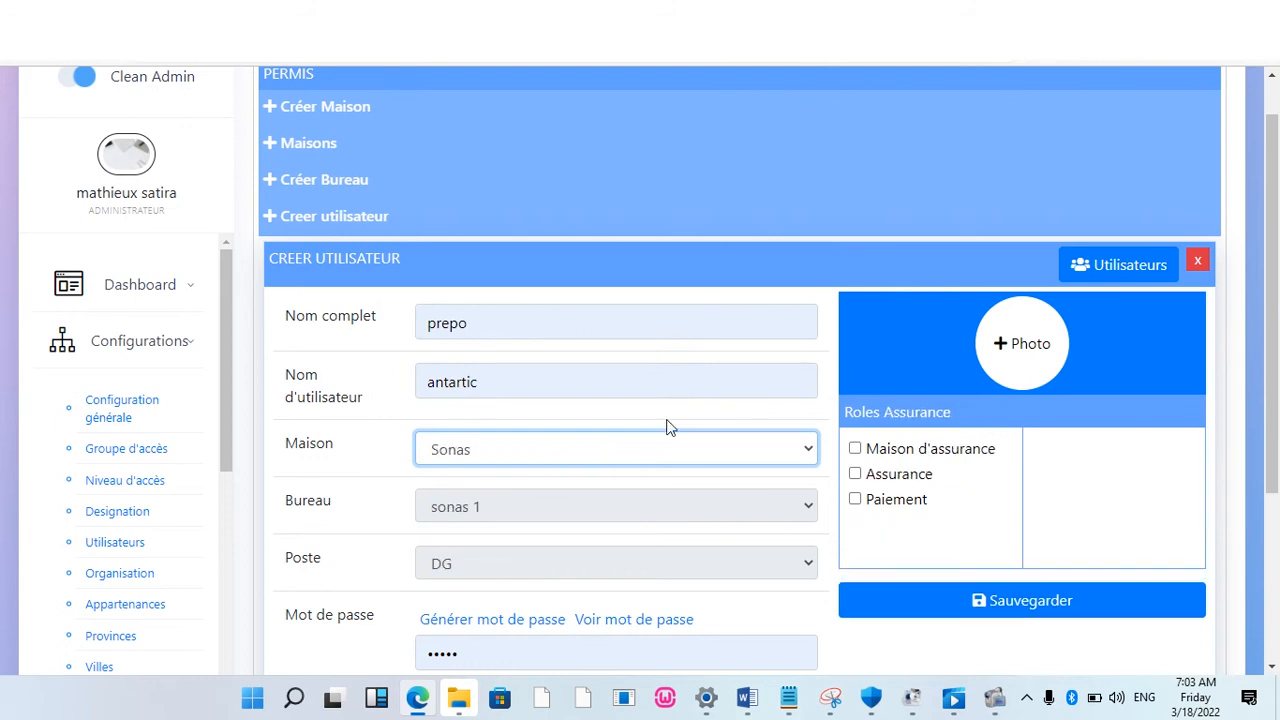
left_click(855, 448)
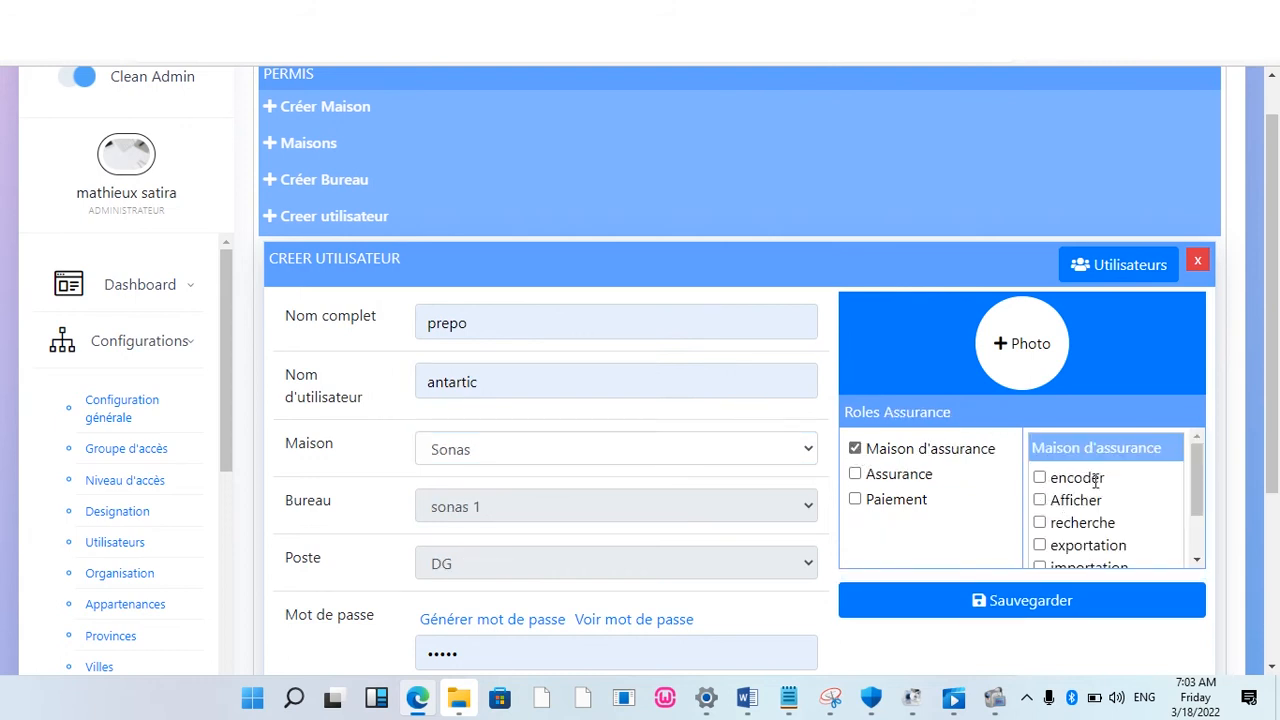
left_click_drag(1203, 490, 1197, 509)
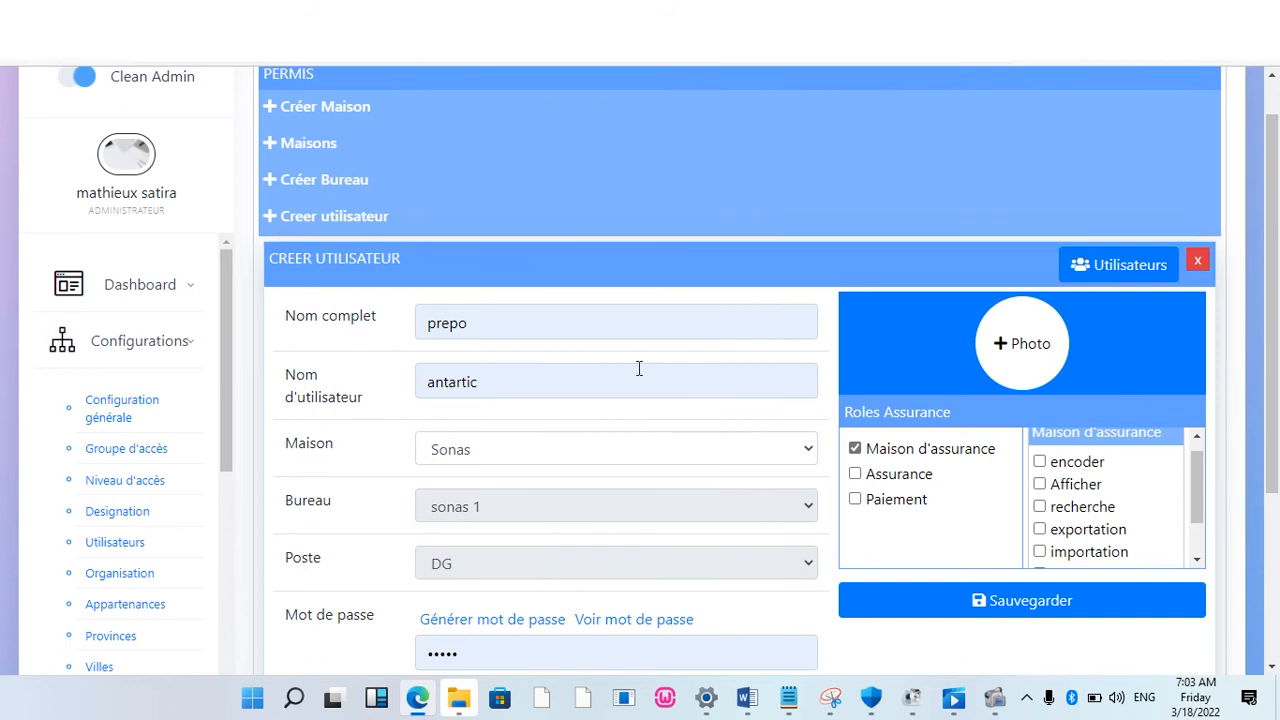
Step: Set the user's house back to immatriculation
left_click(812, 456)
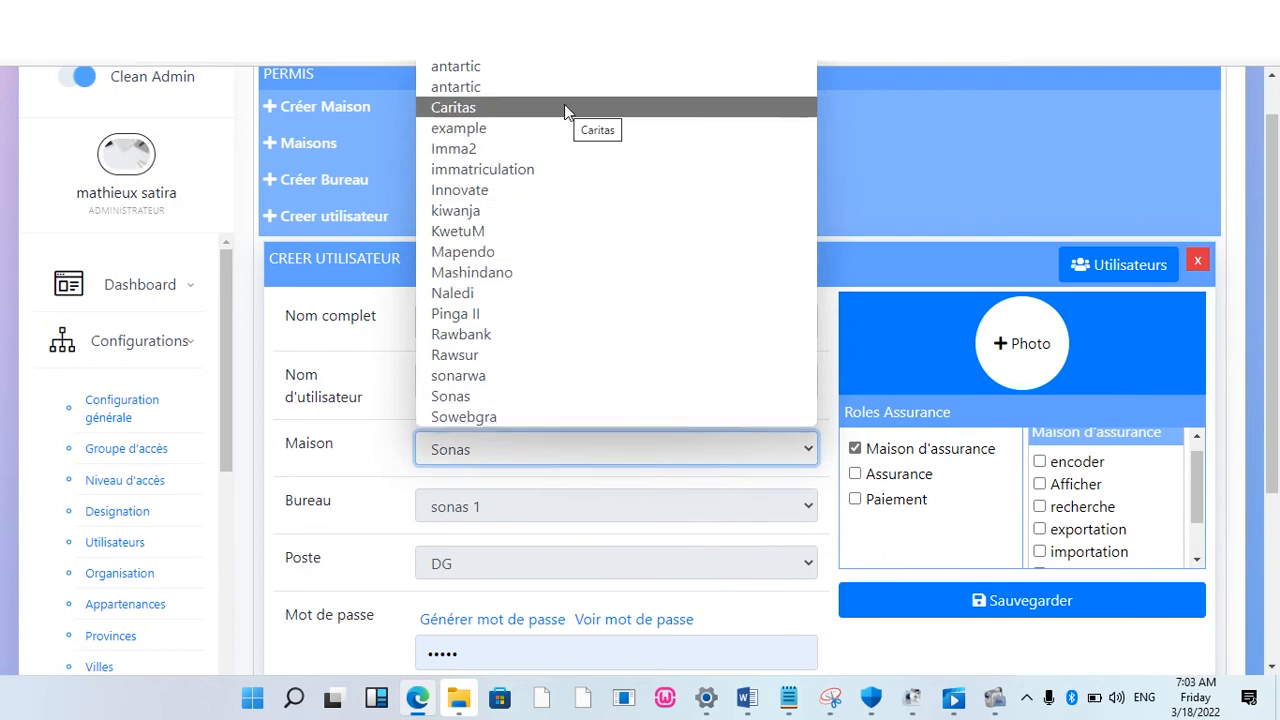
left_click(551, 172)
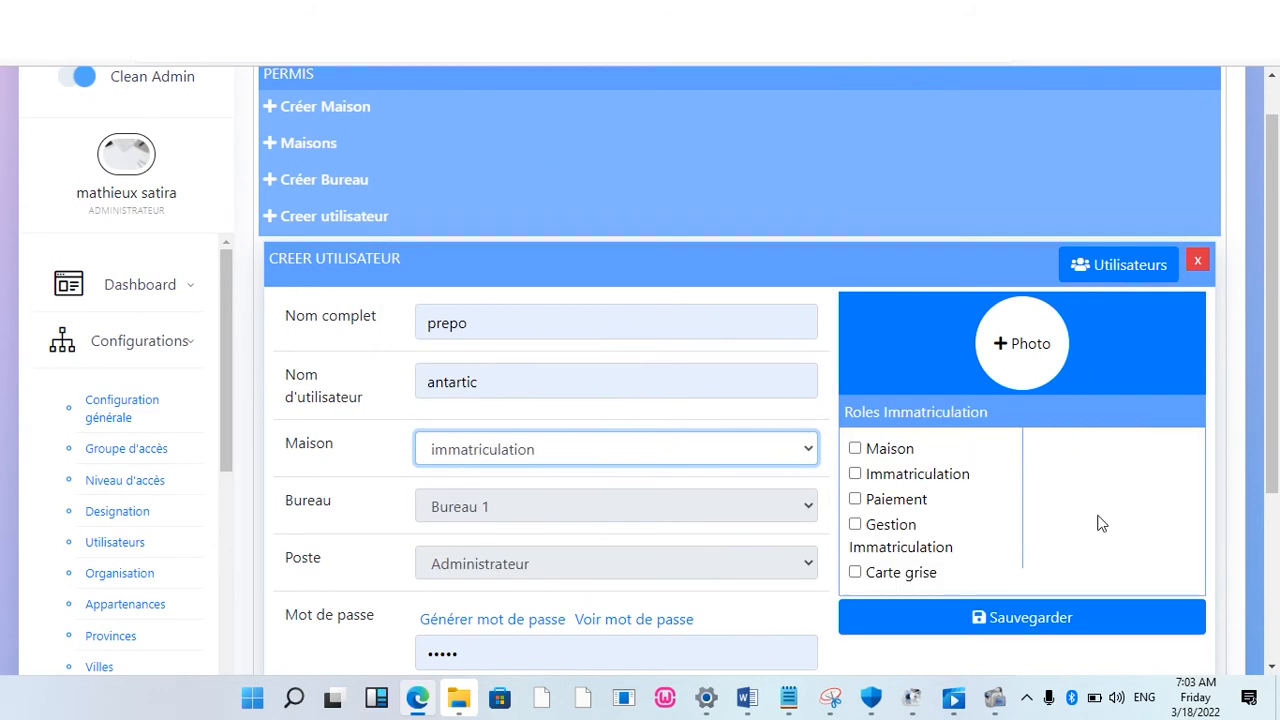
scroll(1277, 443, "down", 1)
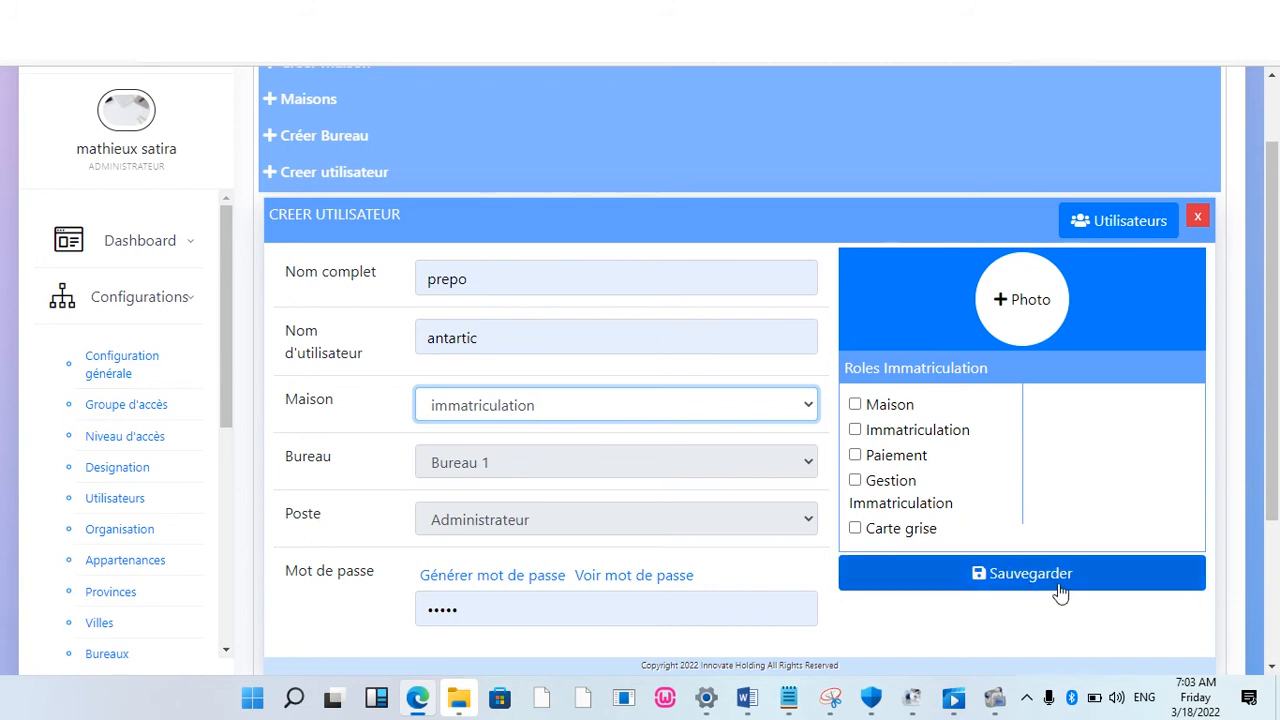
Step: Log out of the administrator session, confirm, and start filling the login username
left_click(107, 217)
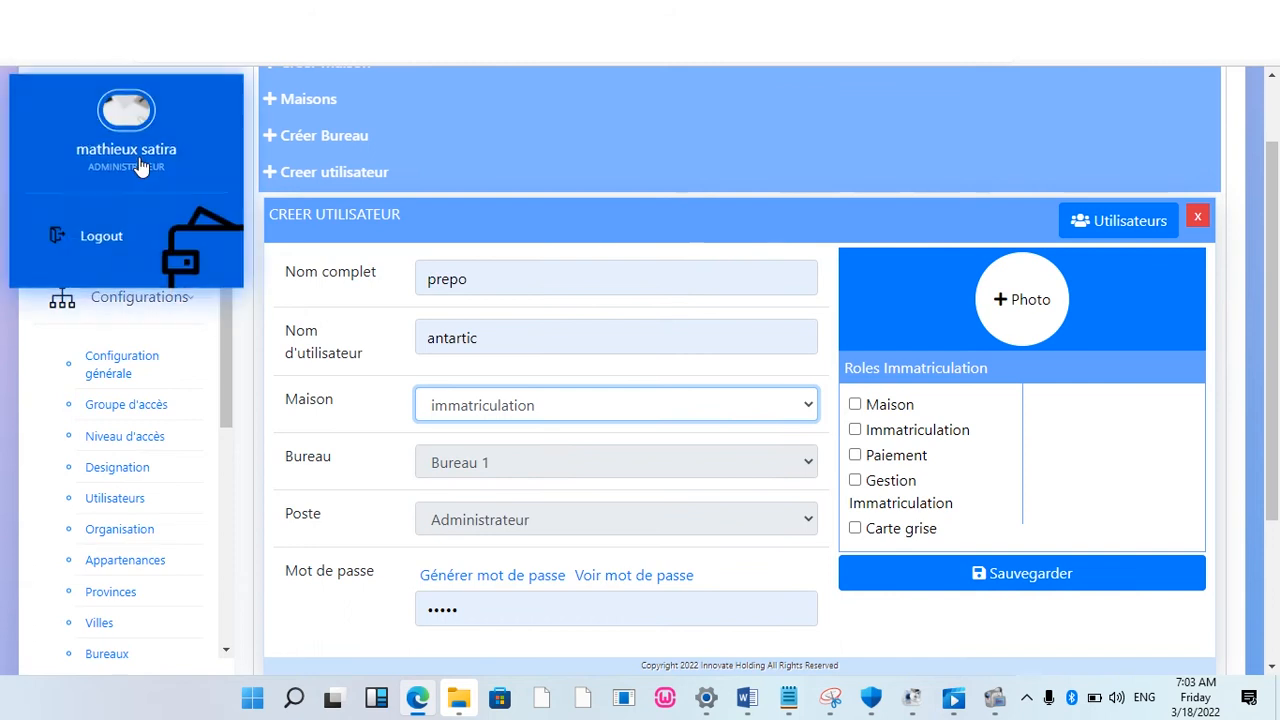
scroll(60, 190, "up", 1)
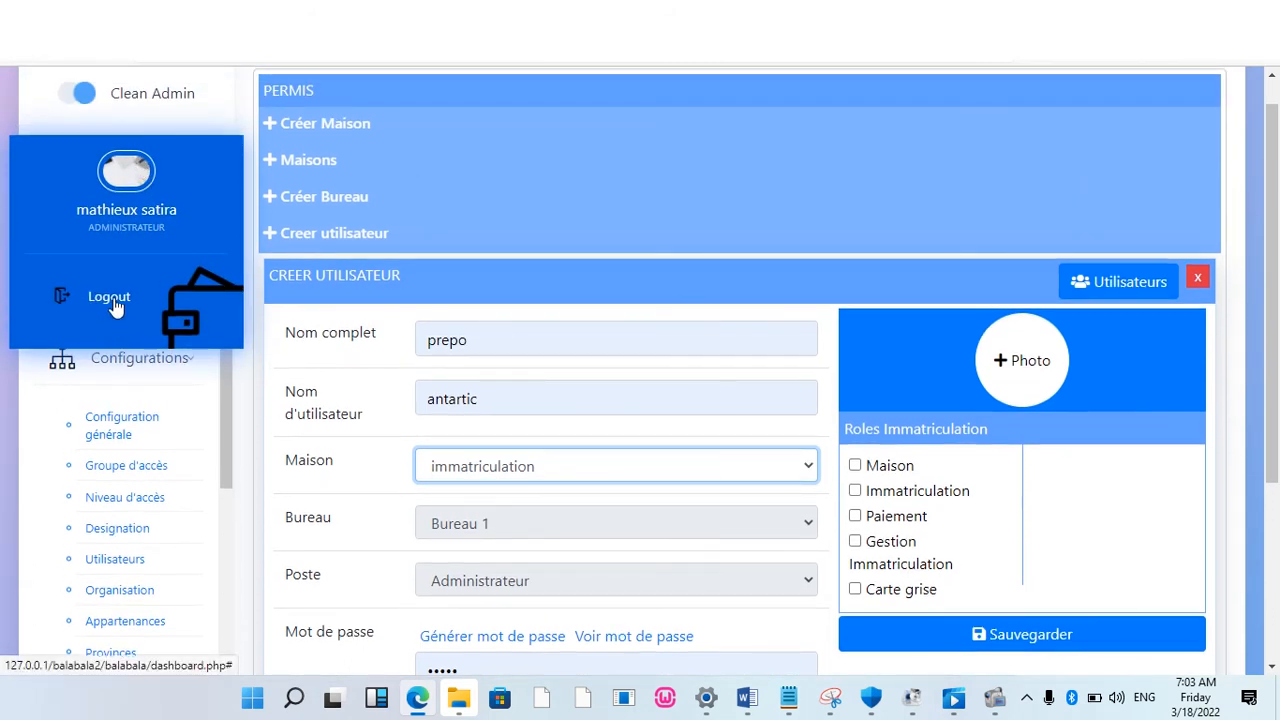
left_click(113, 300)
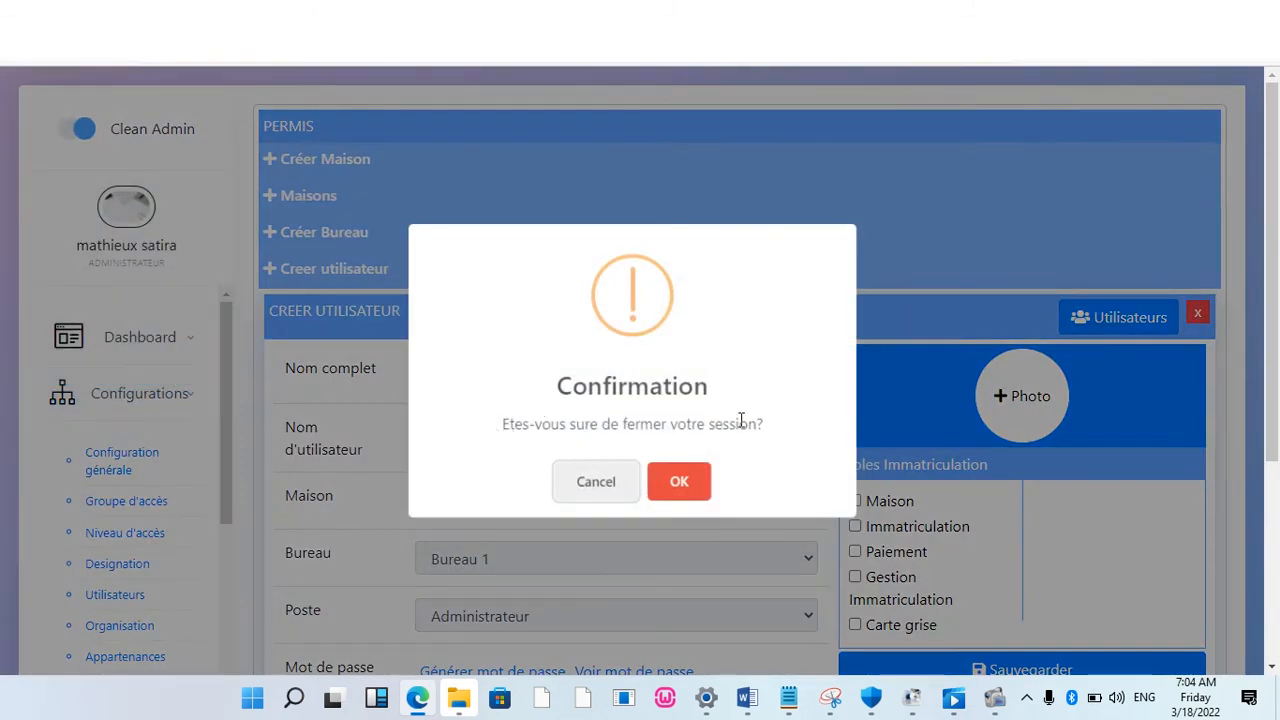
left_click(695, 478)
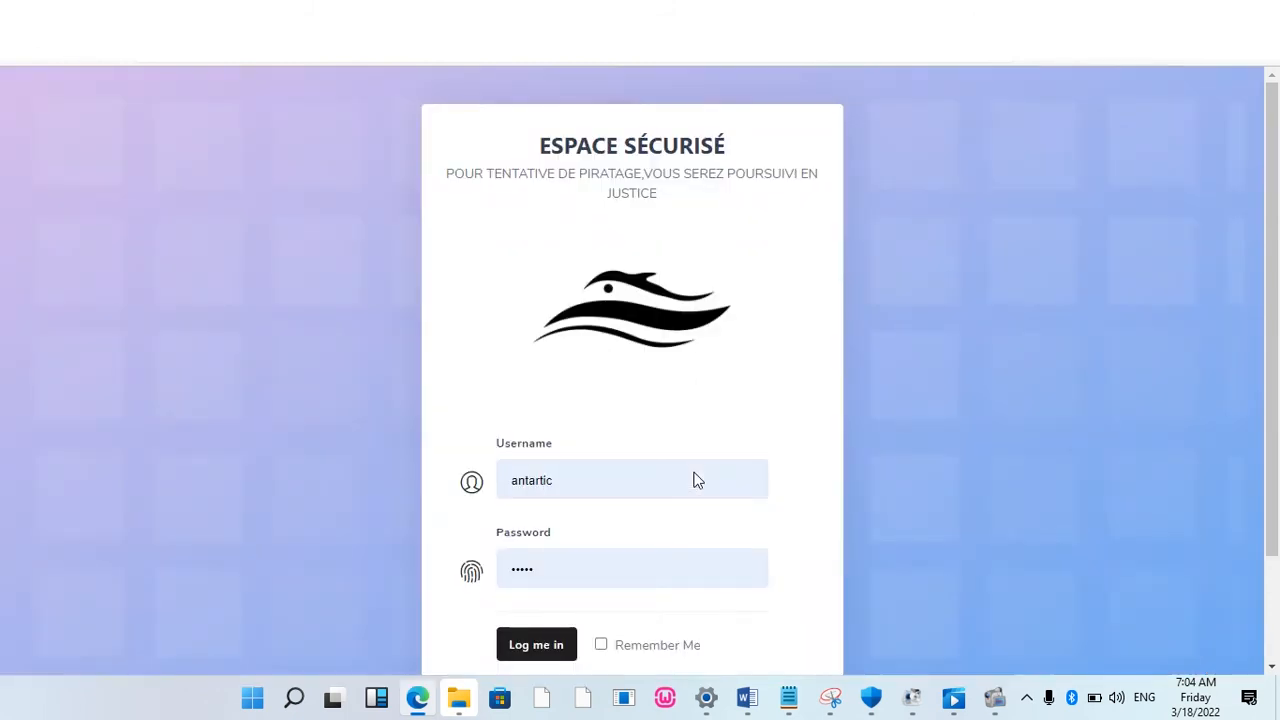
left_click(591, 477)
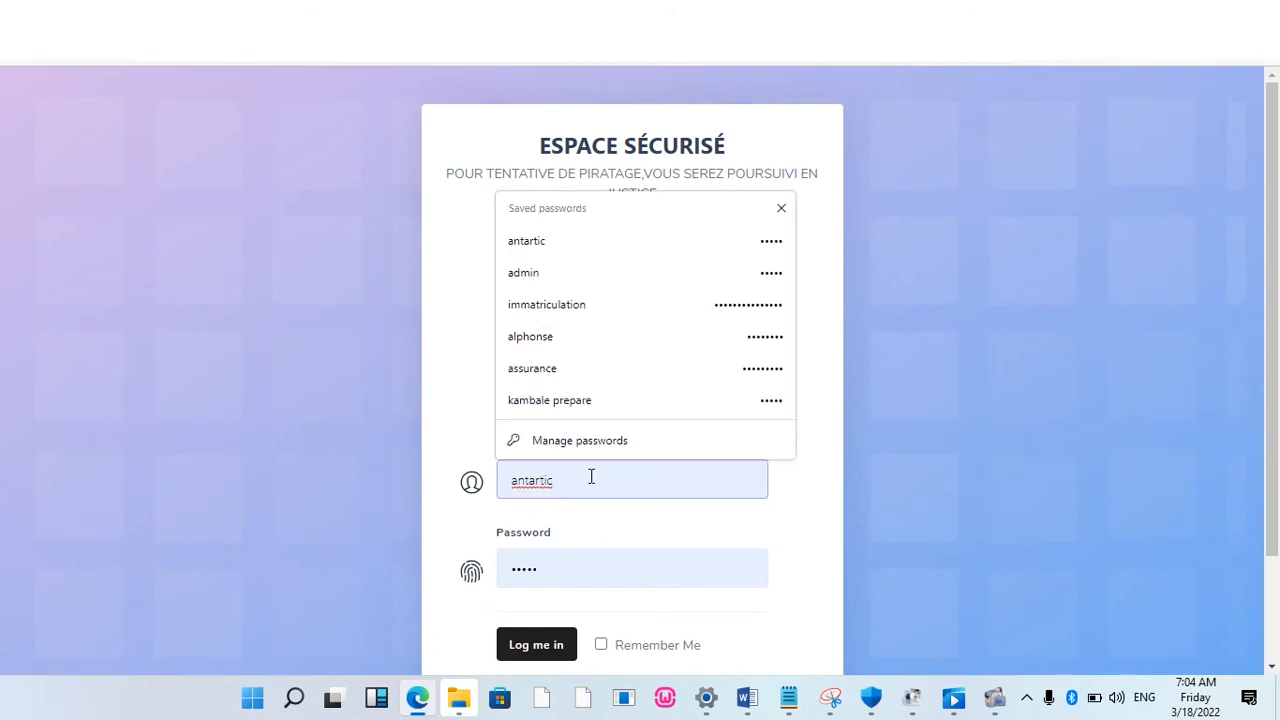
Step: Sign in with the saved registration-account login and expand the Immatriculation sidebar section
left_click(609, 314)
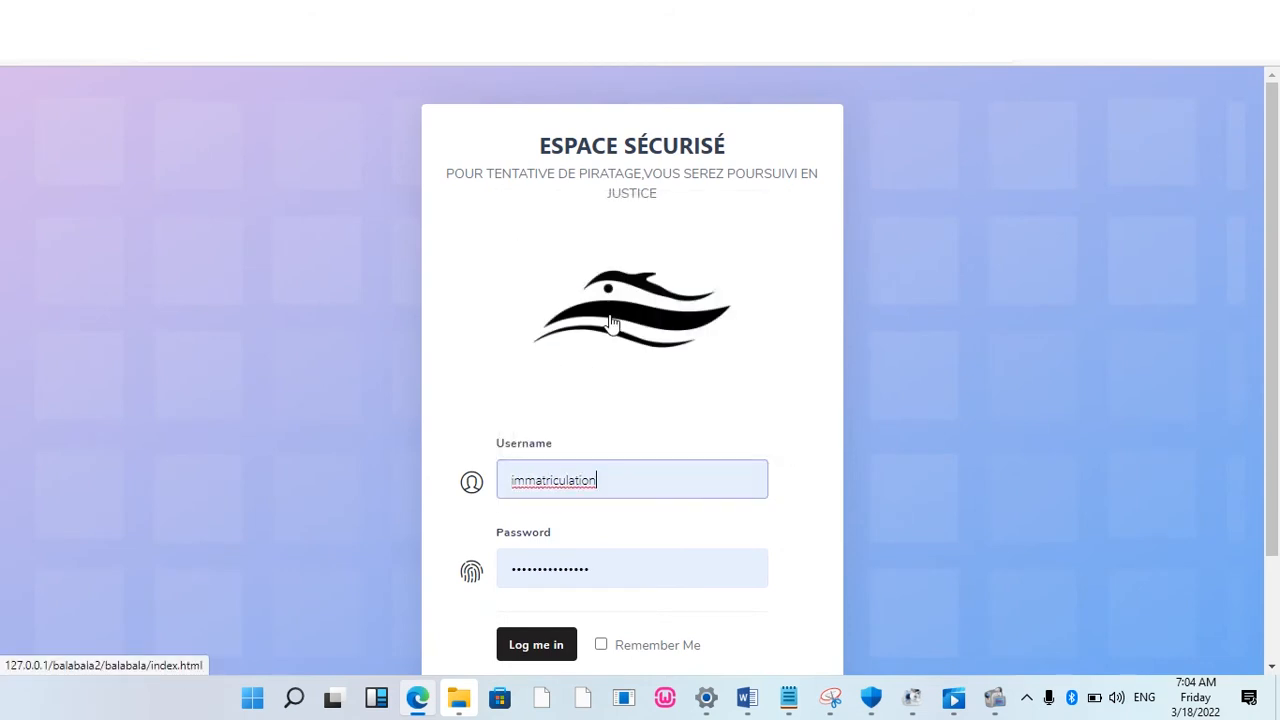
left_click(540, 645)
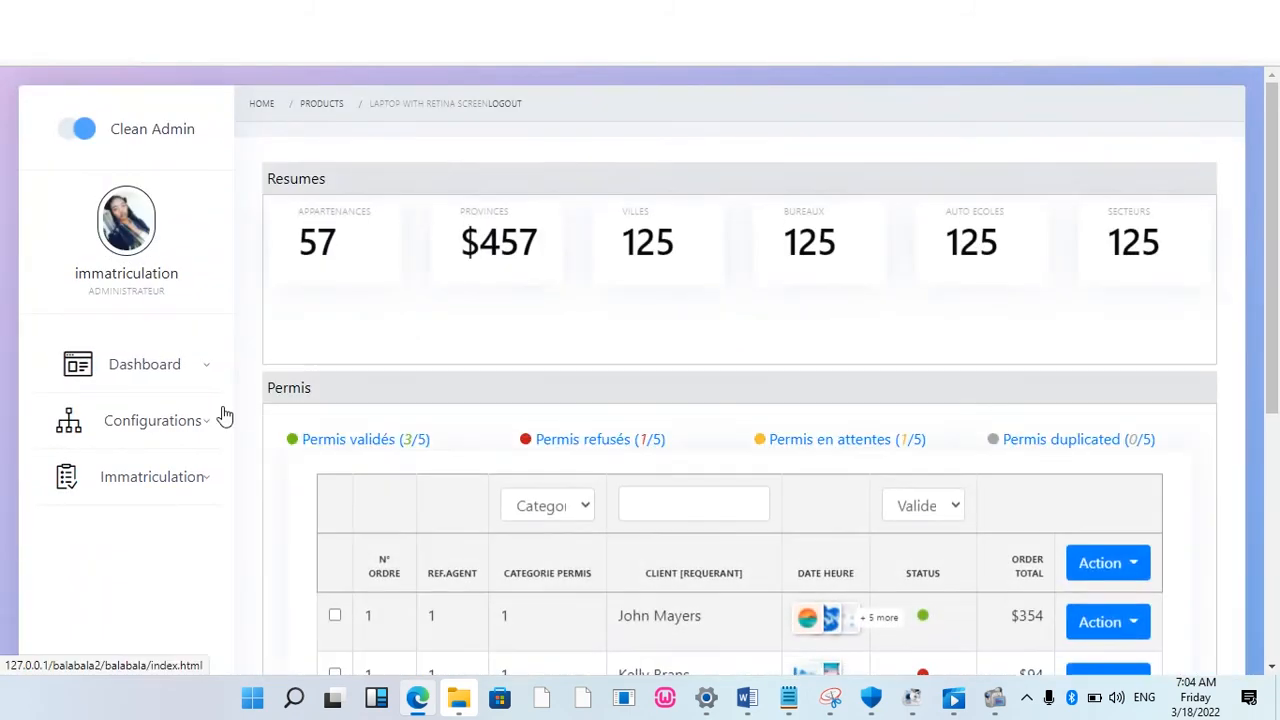
left_click(173, 482)
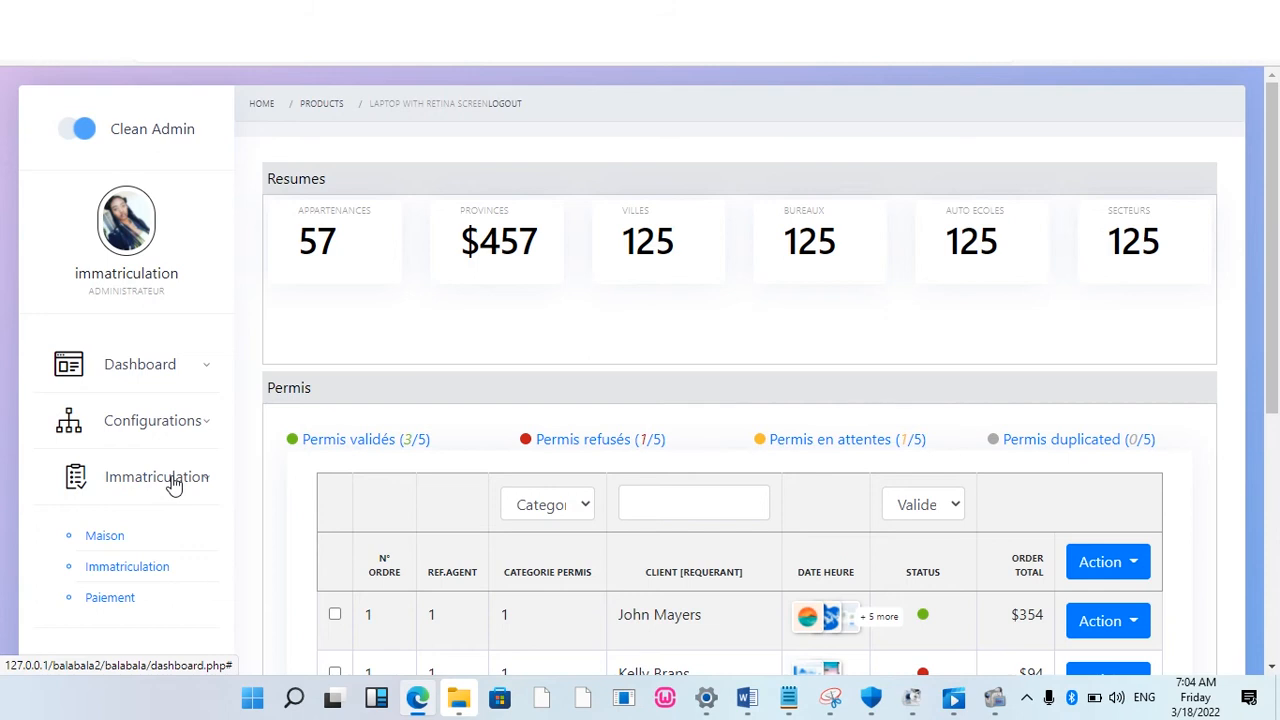
left_click(130, 568)
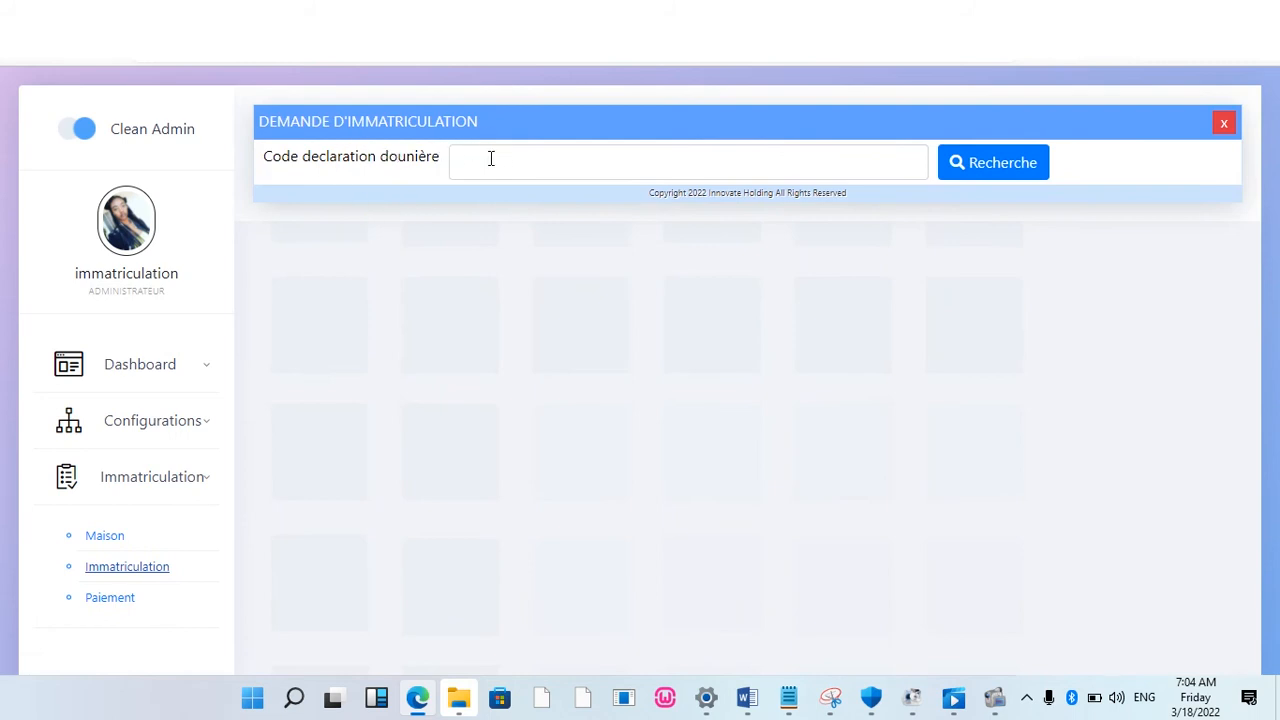
left_click(542, 163)
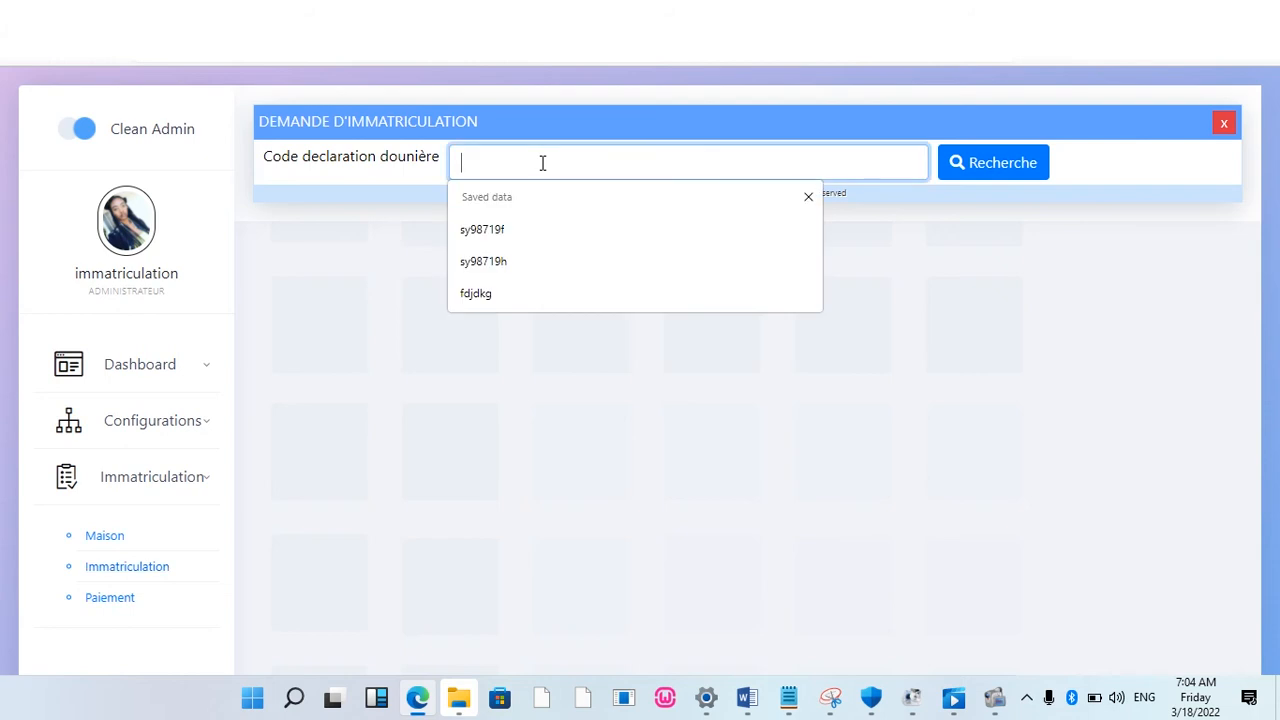
type("tdd")
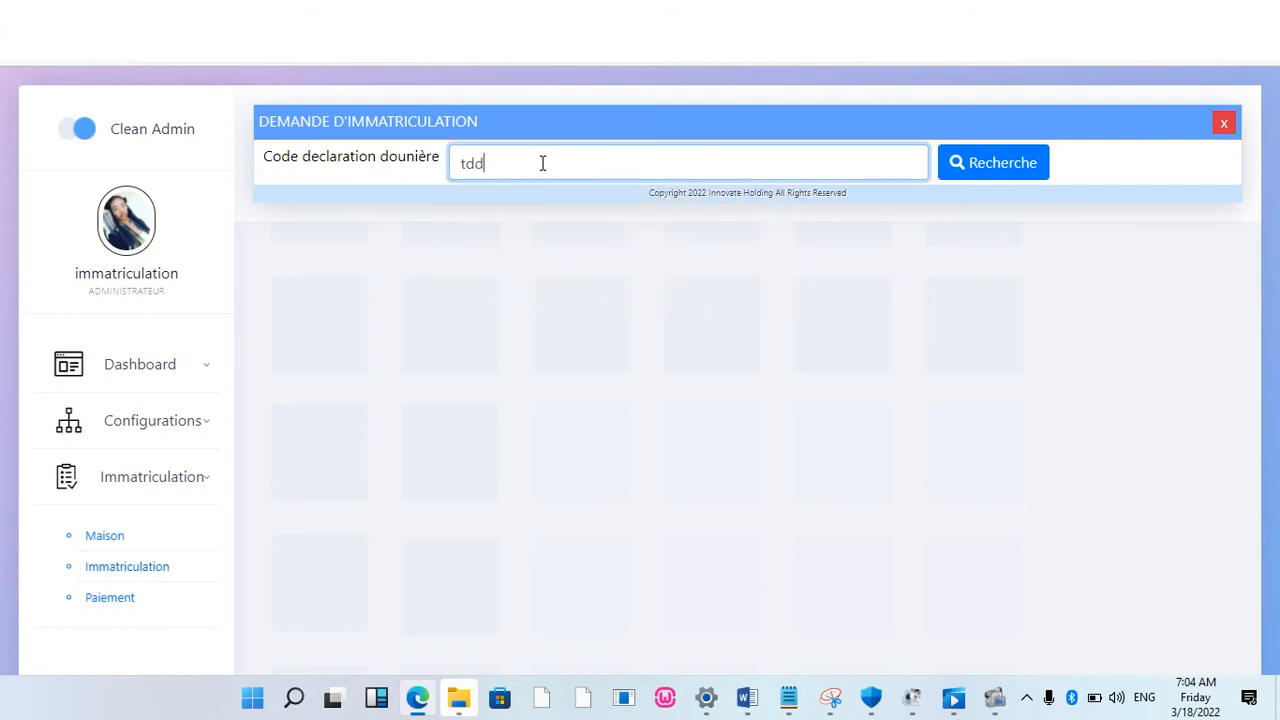
key("BackSpace")
key("BackSpace")
left_click(998, 171)
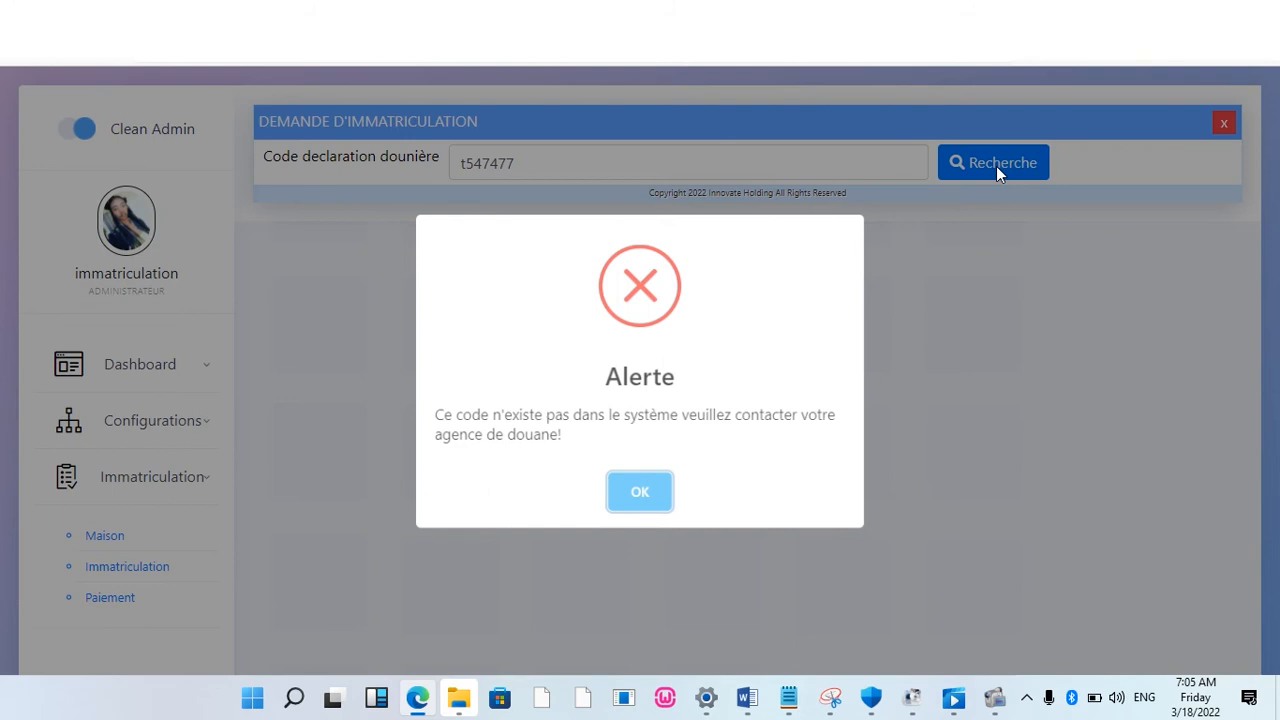
left_click(640, 493)
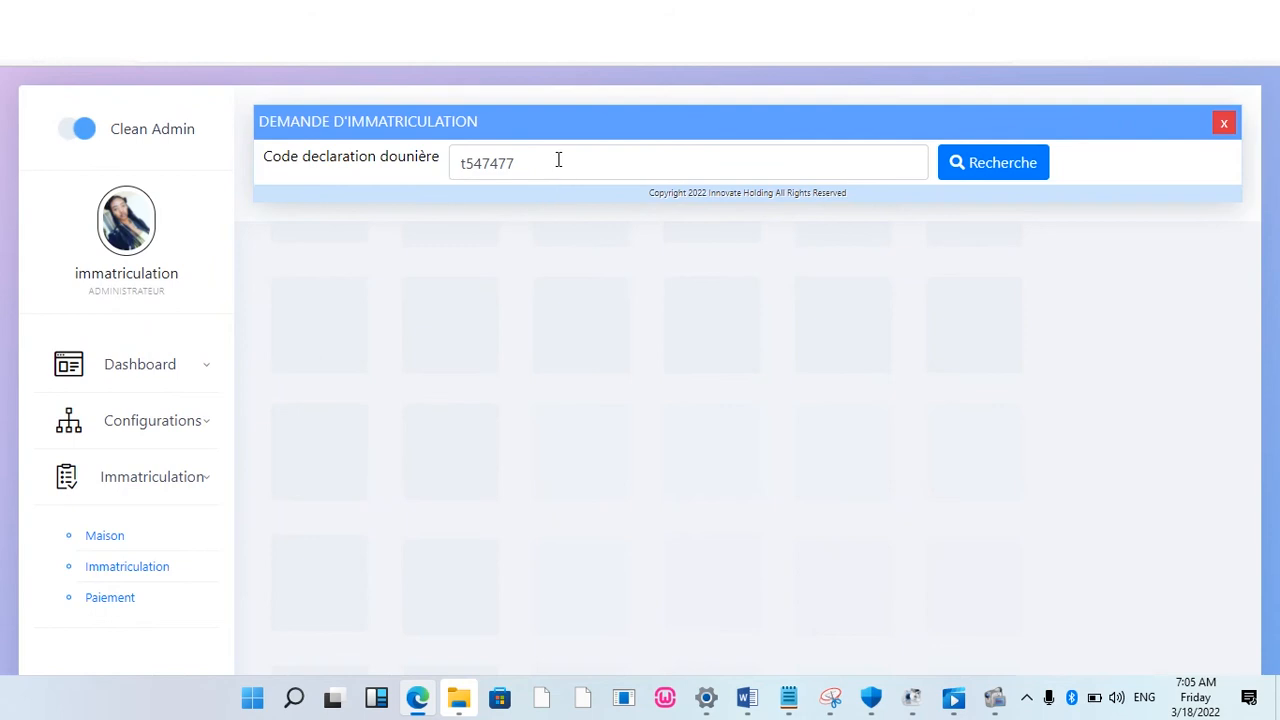
left_click(558, 161)
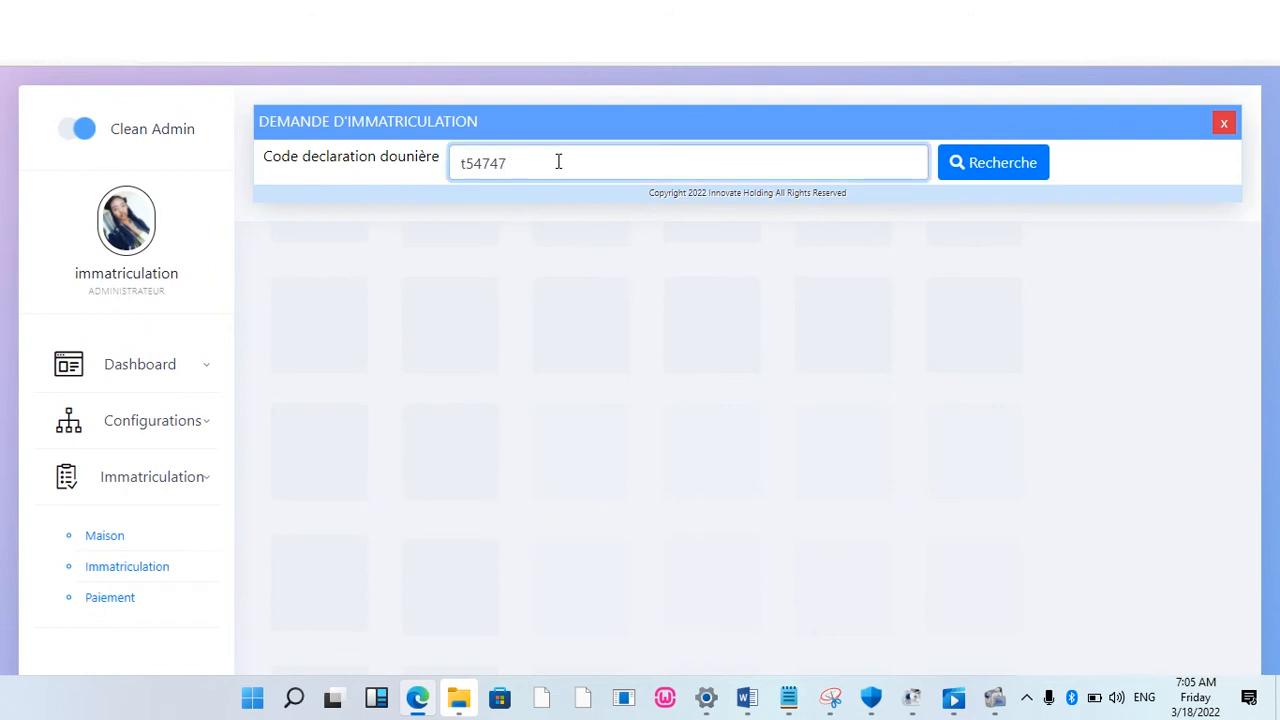
key("BackSpace")
key("BackSpace")
key("BackSpace")
key("BackSpace")
key("BackSpace")
key("BackSpace")
left_click(556, 162)
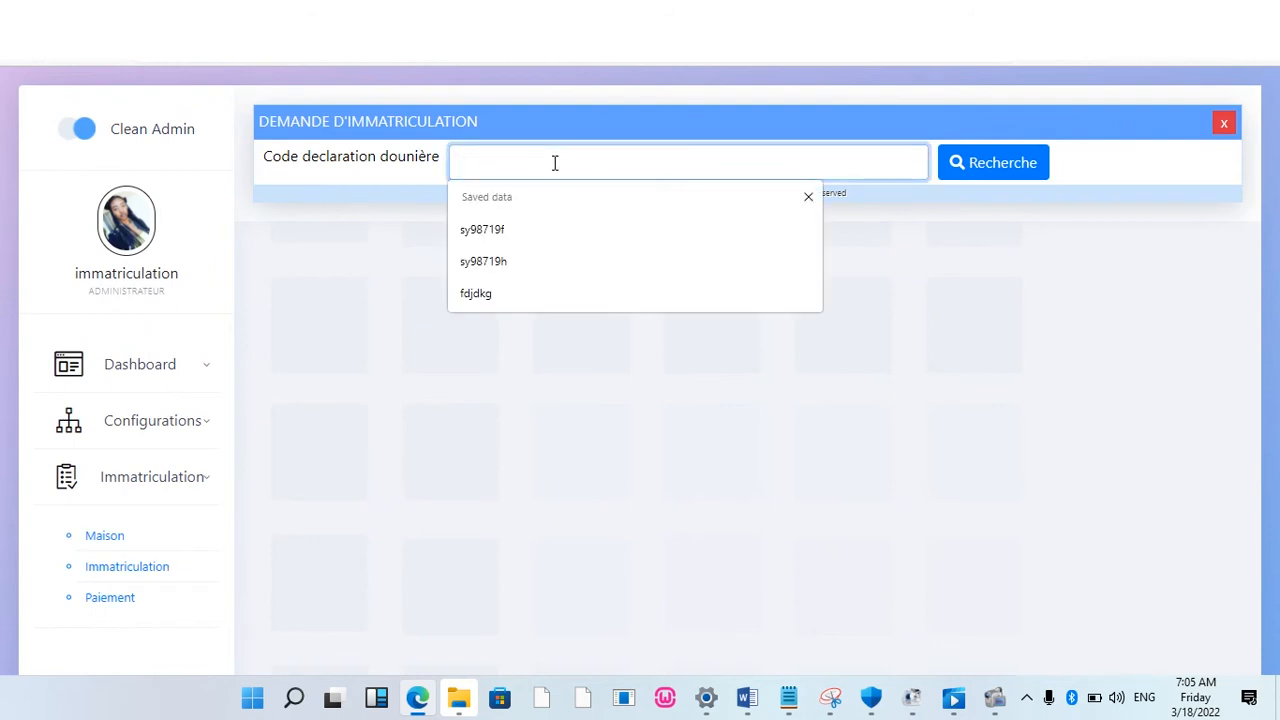
left_click(508, 229)
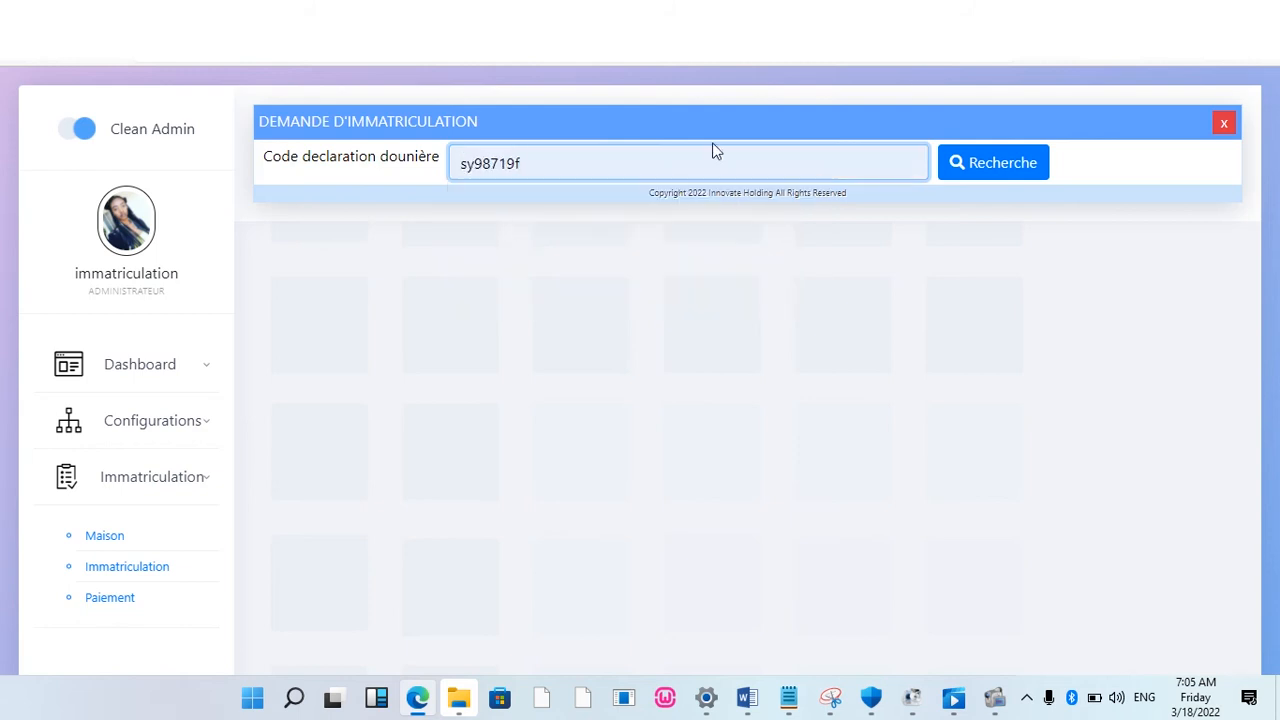
left_click(995, 165)
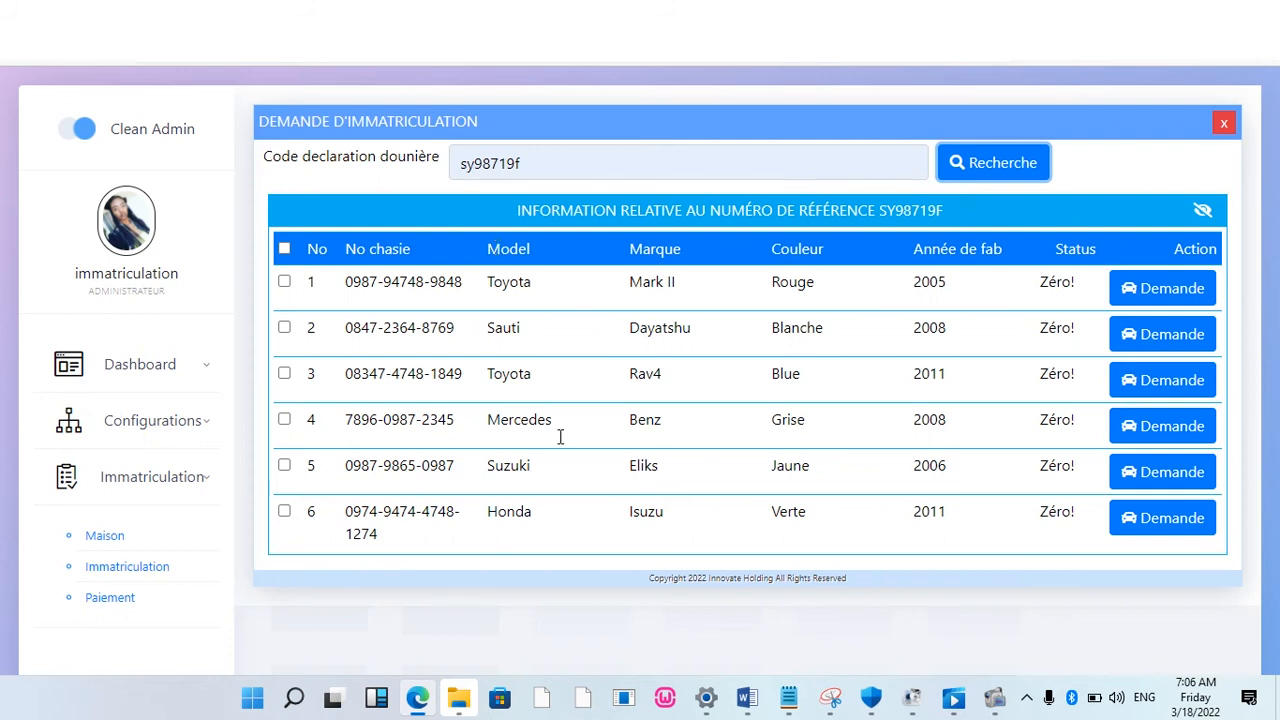
left_click(285, 249)
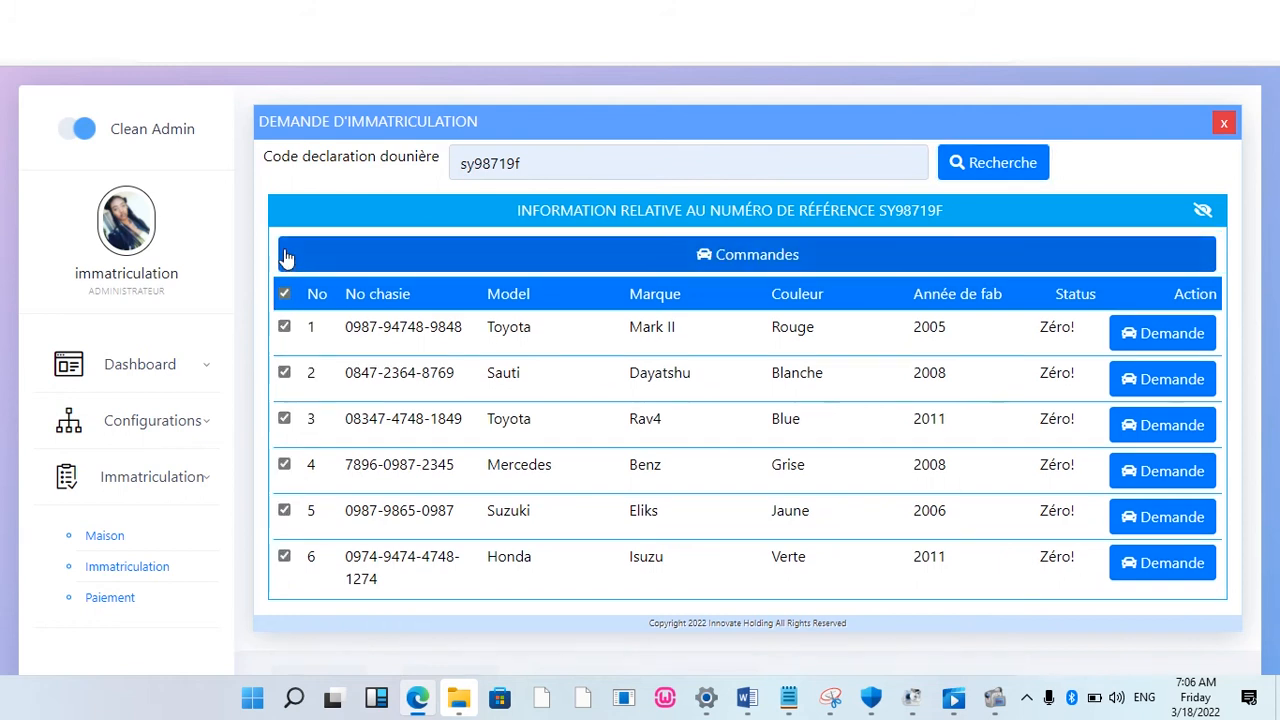
left_click(765, 258)
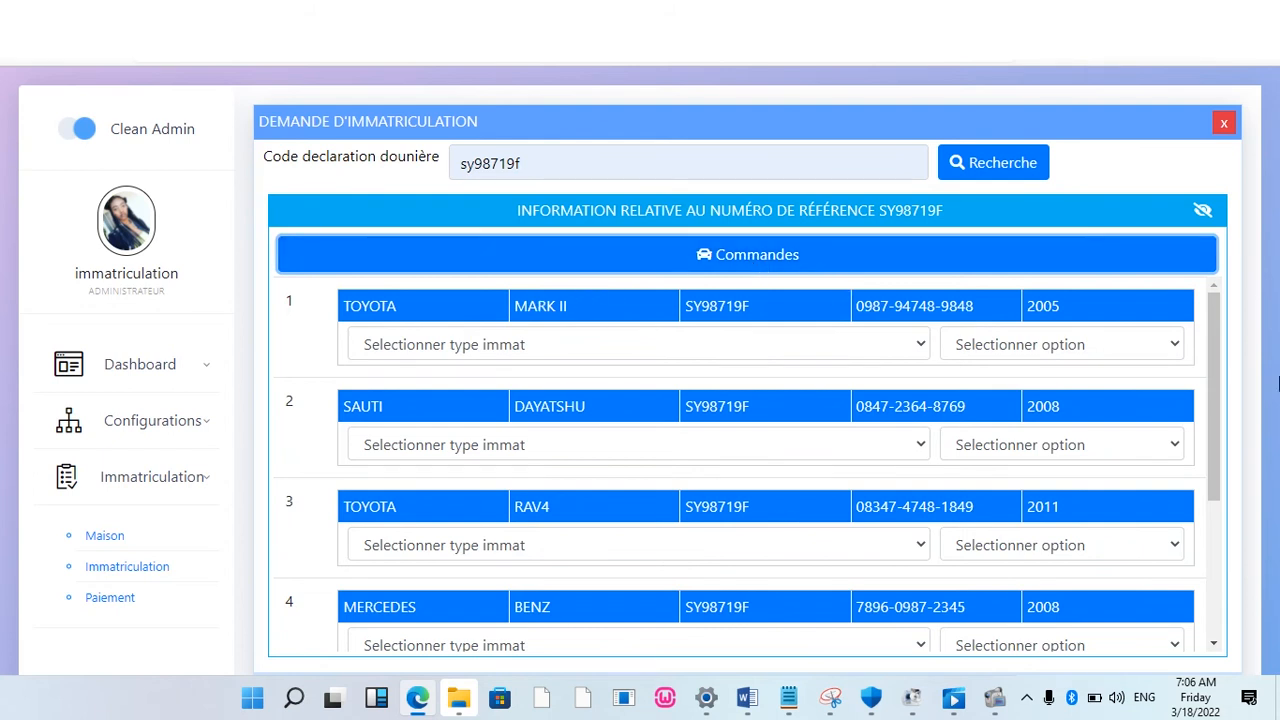
Step: Set the Toyota Mark II to Corps diplomatique (CD) with the Ajouter Attaches option
left_click_drag(1219, 368, 1211, 312)
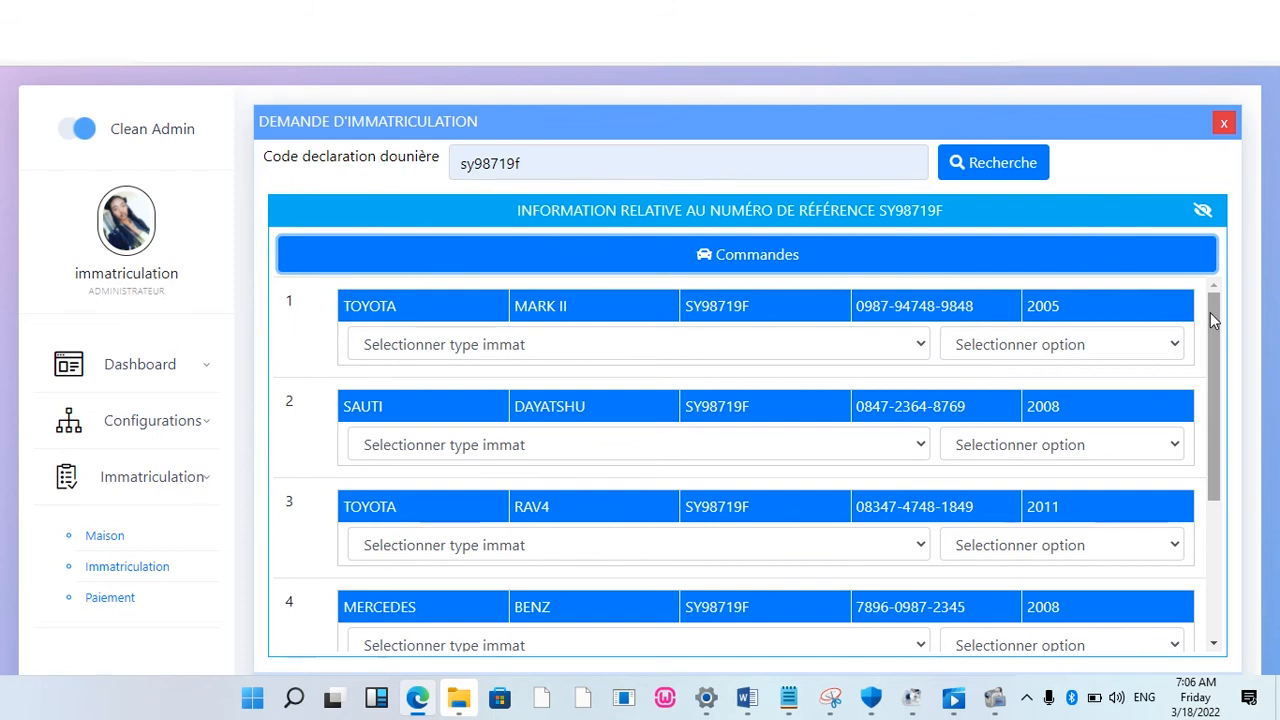
left_click(921, 346)
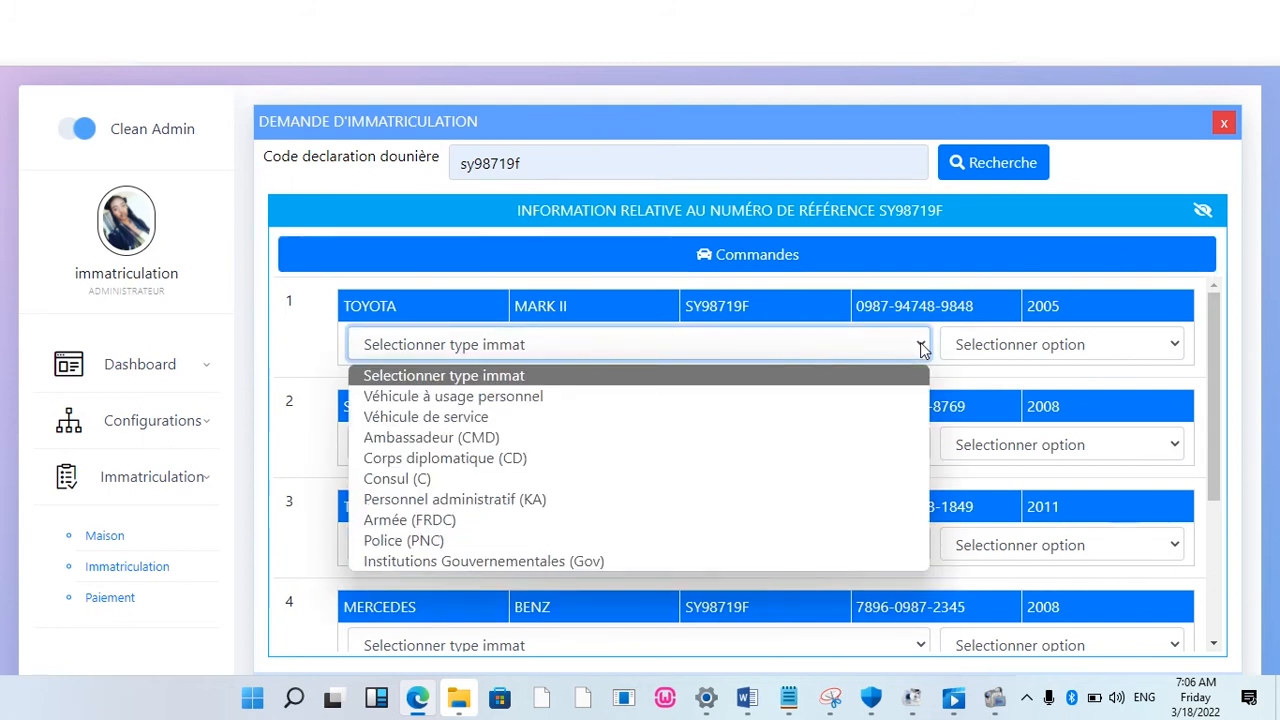
left_click(616, 457)
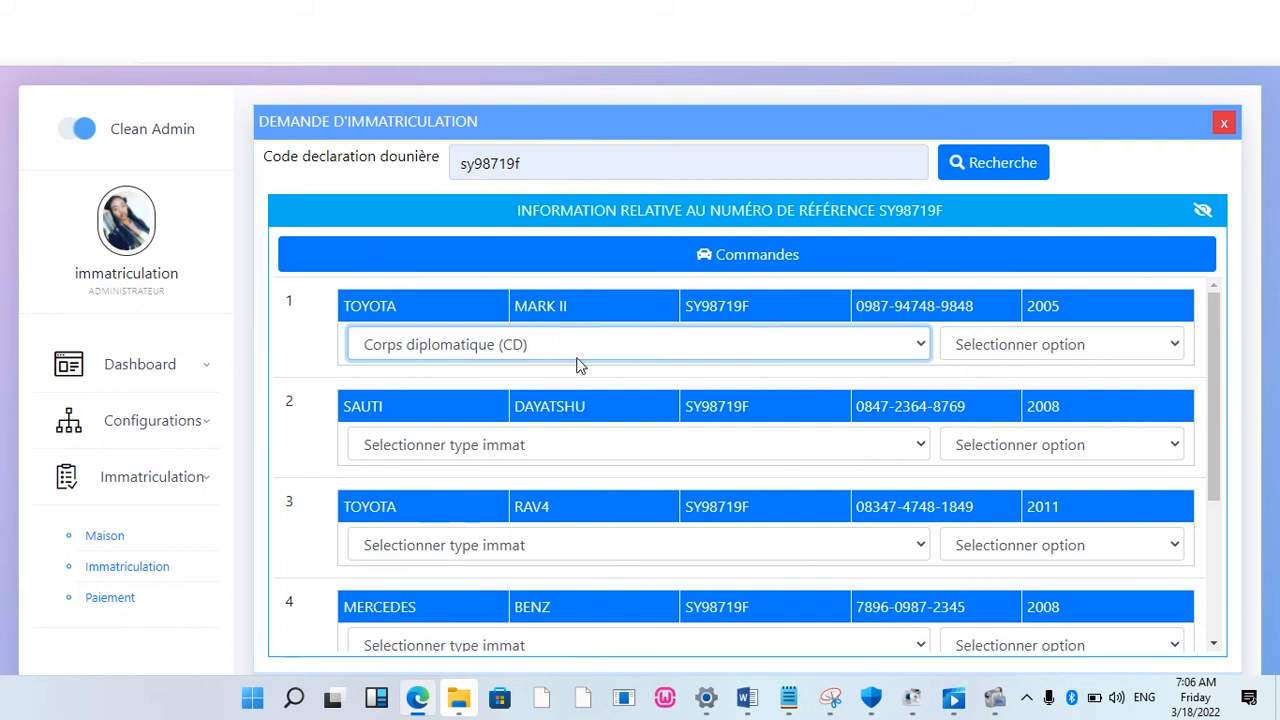
left_click(1174, 348)
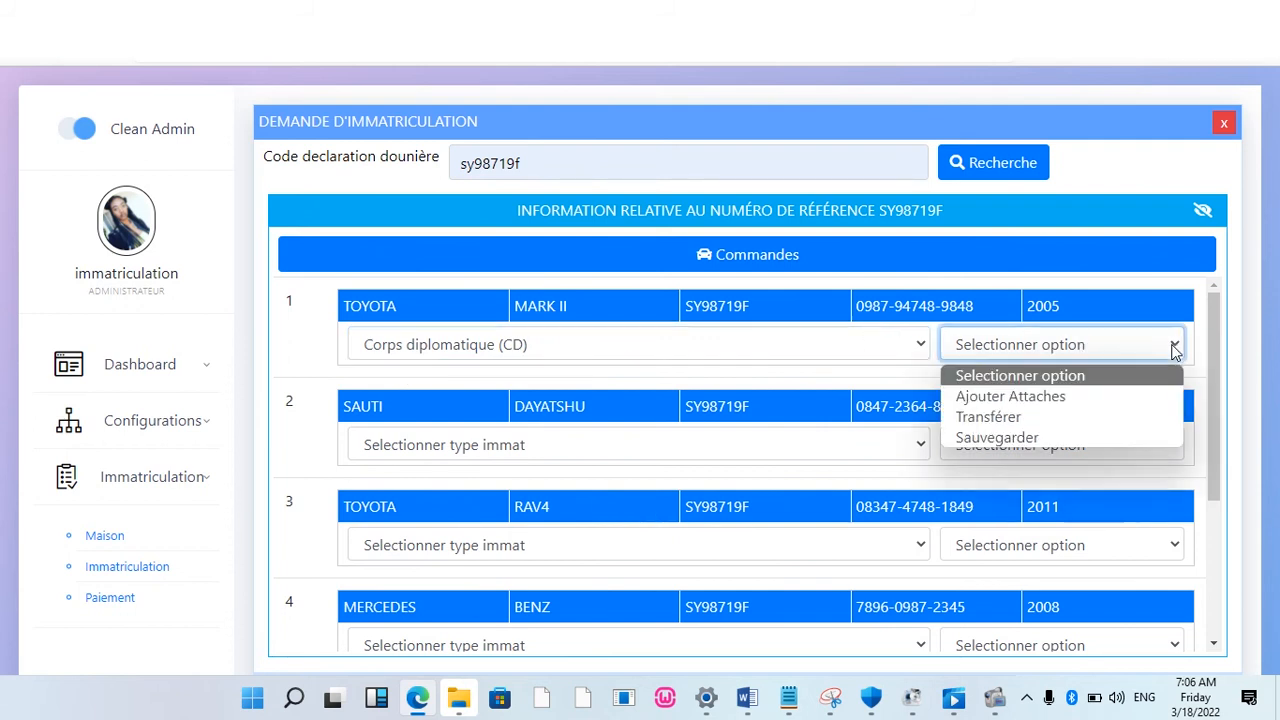
left_click(1038, 398)
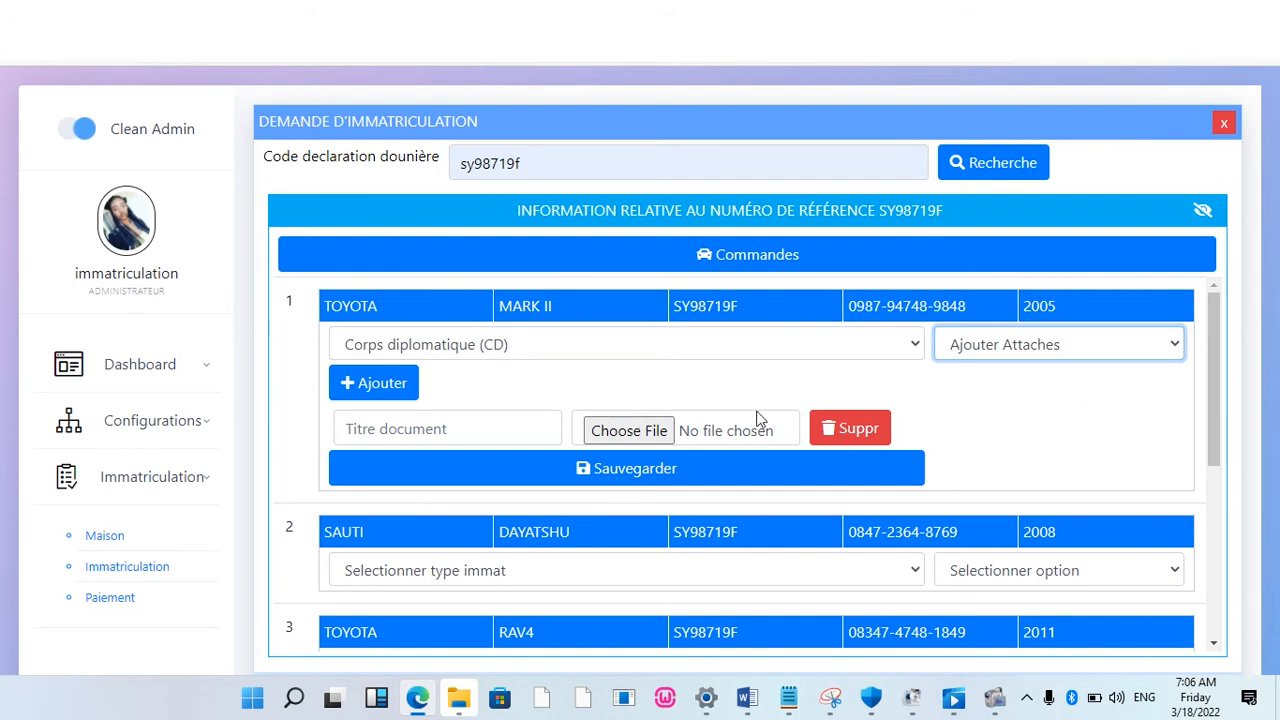
Step: Attach sidoniacodes.txt in a new document slot titled 'certificat d achat'
left_click(375, 385)
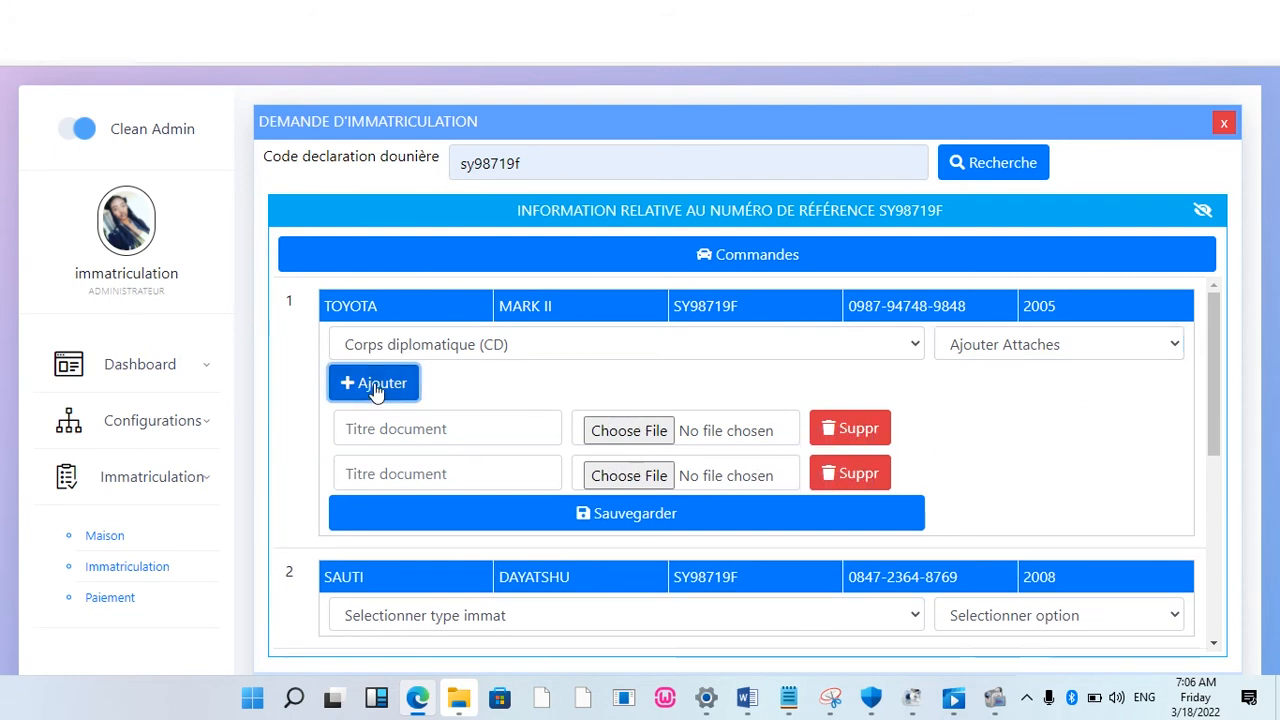
left_click(627, 438)
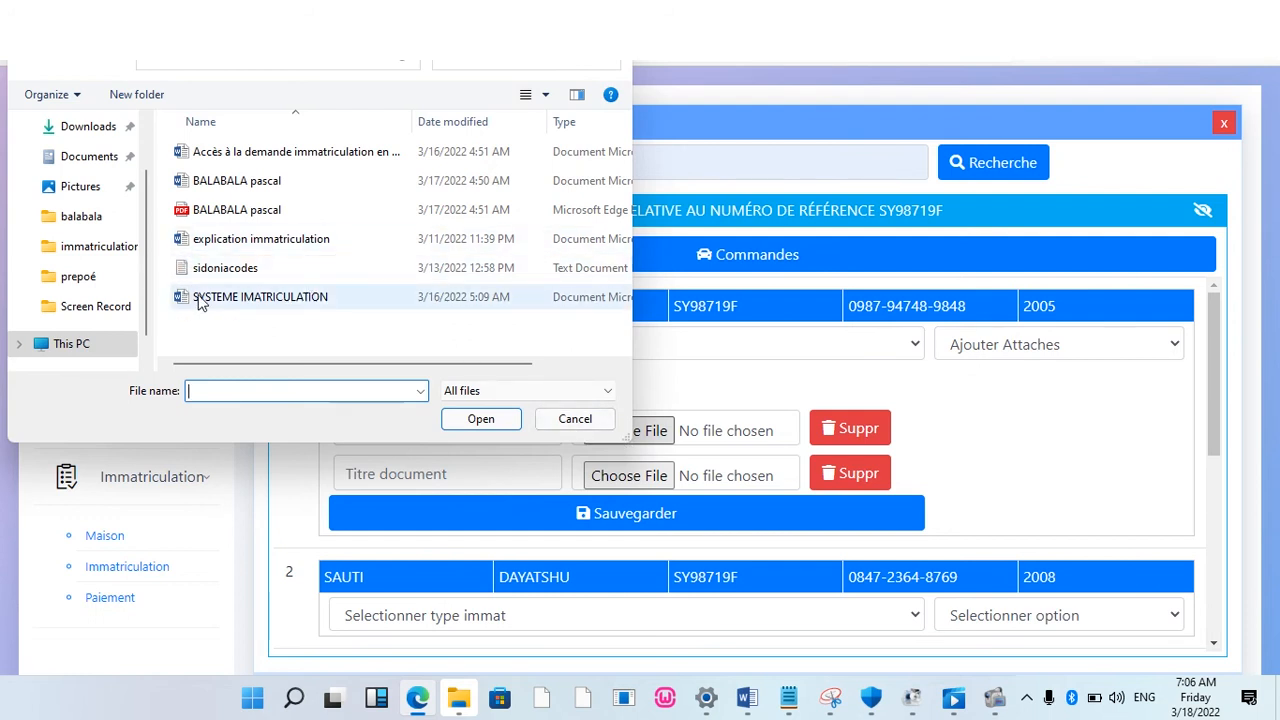
left_click(228, 276)
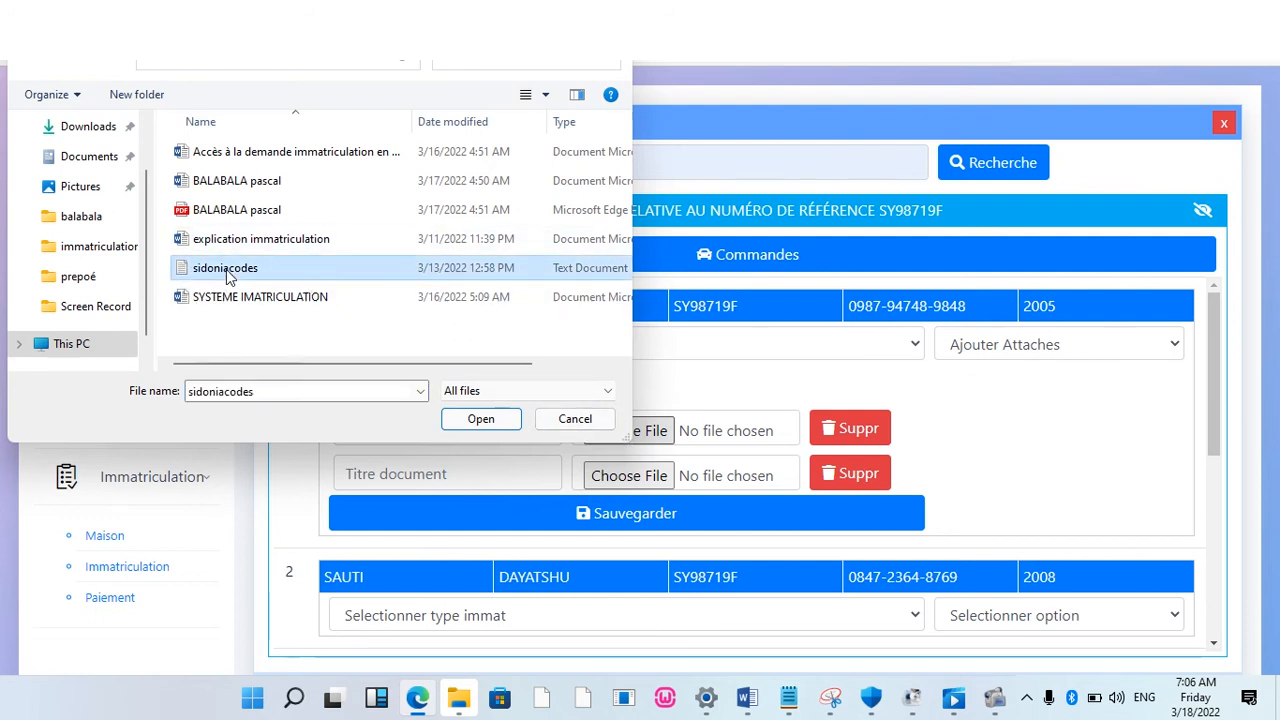
double_click(226, 270)
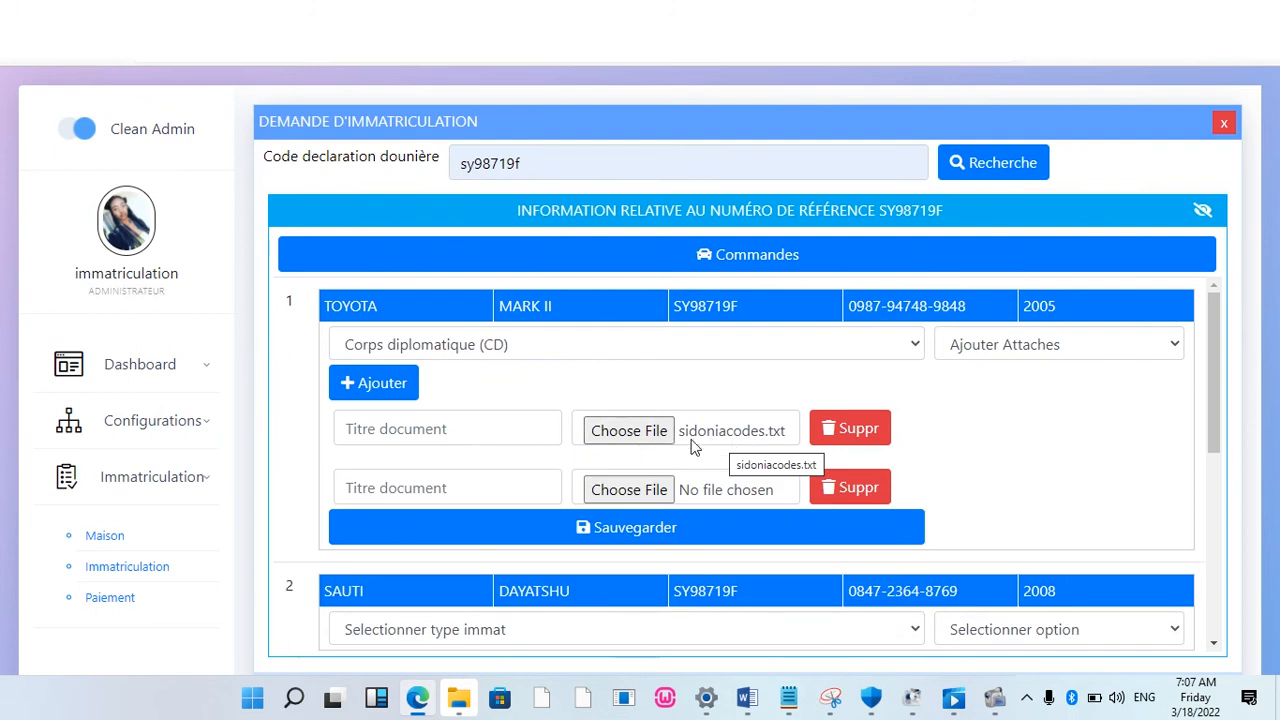
left_click(454, 431)
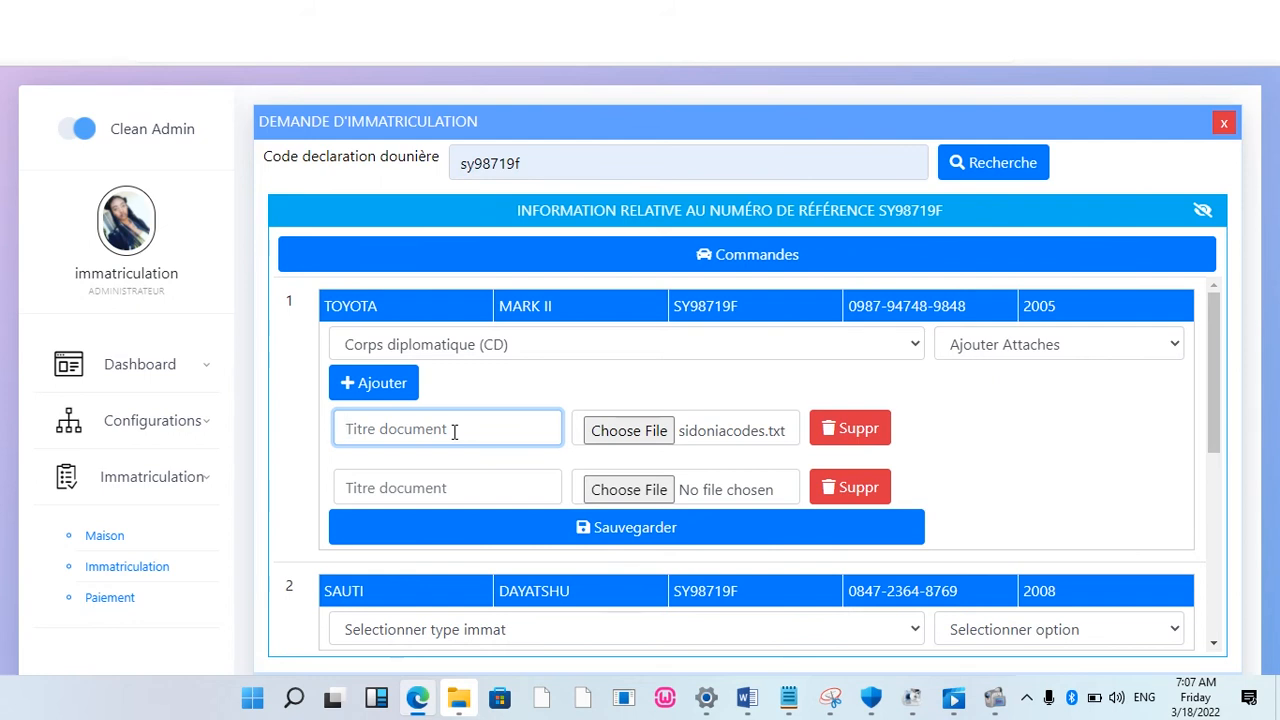
type("certificat")
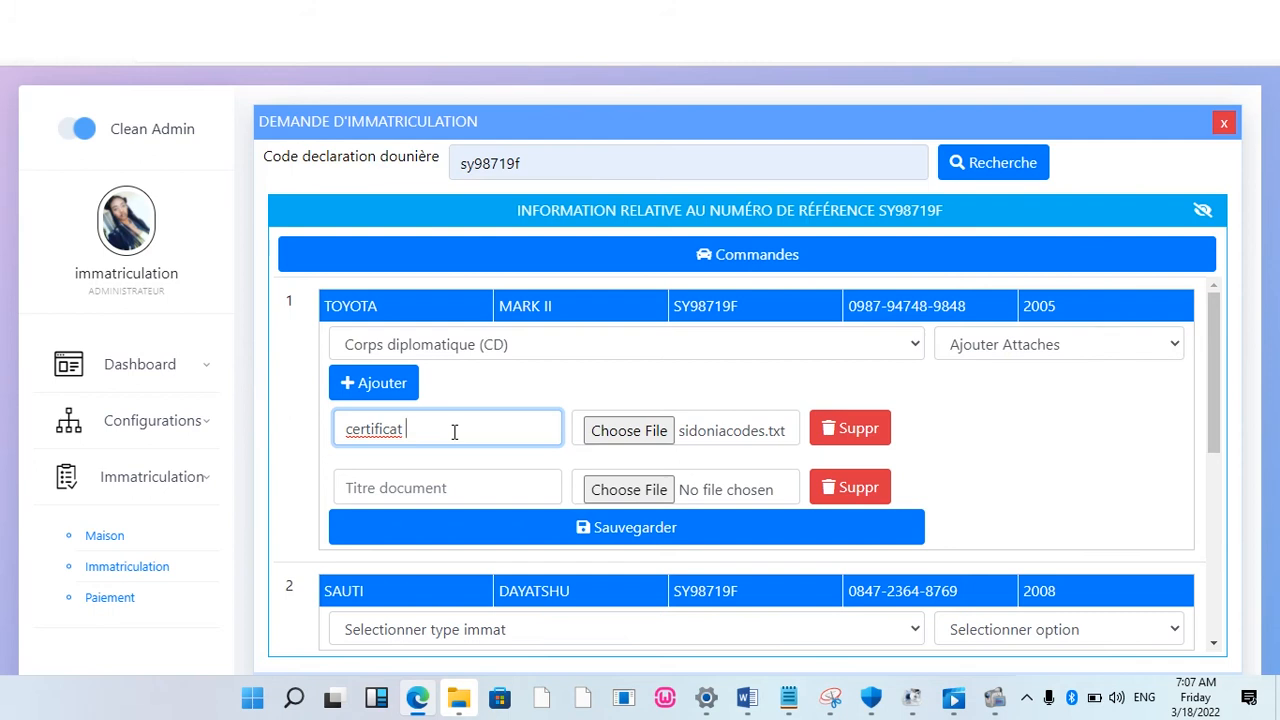
type("d achat")
left_click_drag(1213, 376, 1217, 458)
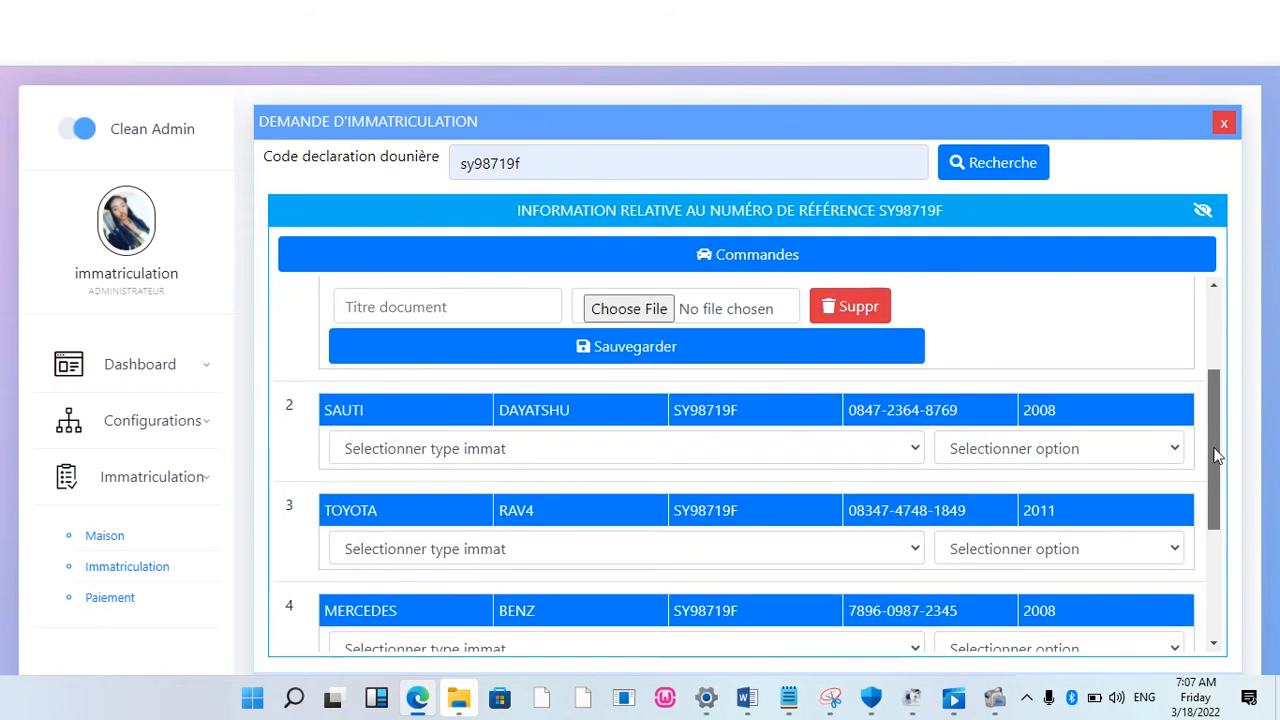
left_click(914, 450)
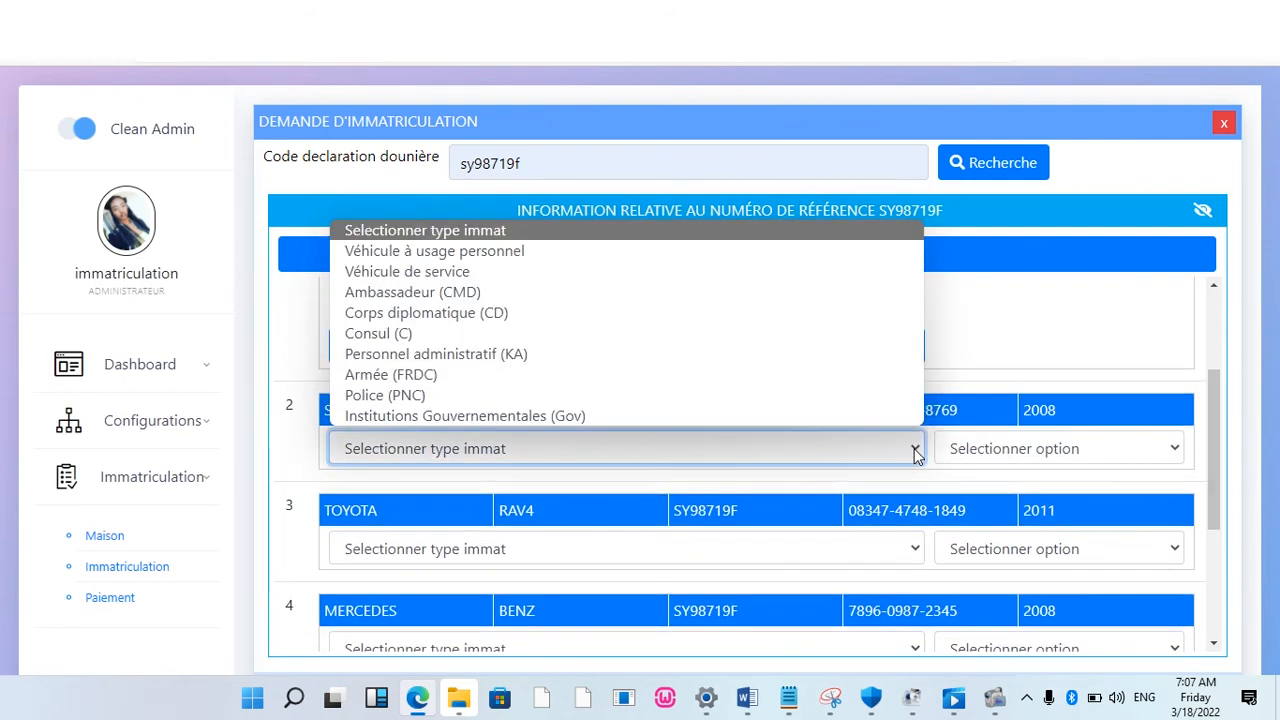
left_click(363, 312)
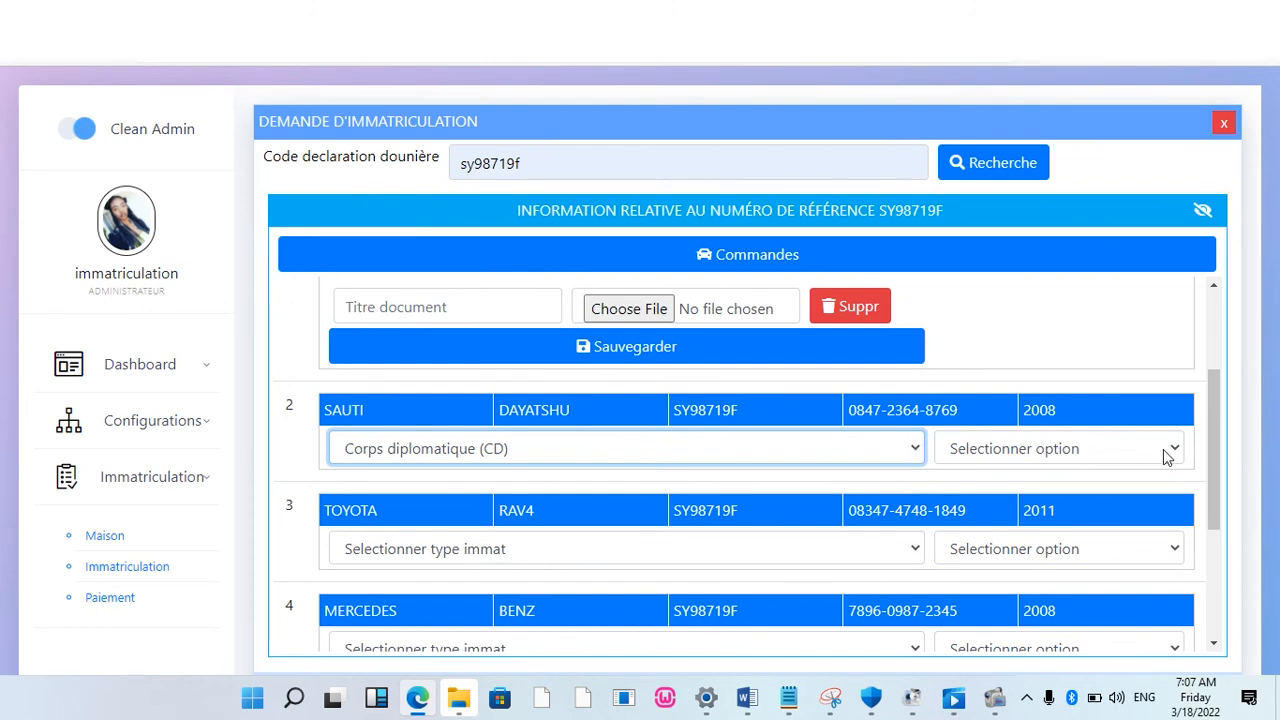
left_click(1167, 456)
left_click(1046, 499)
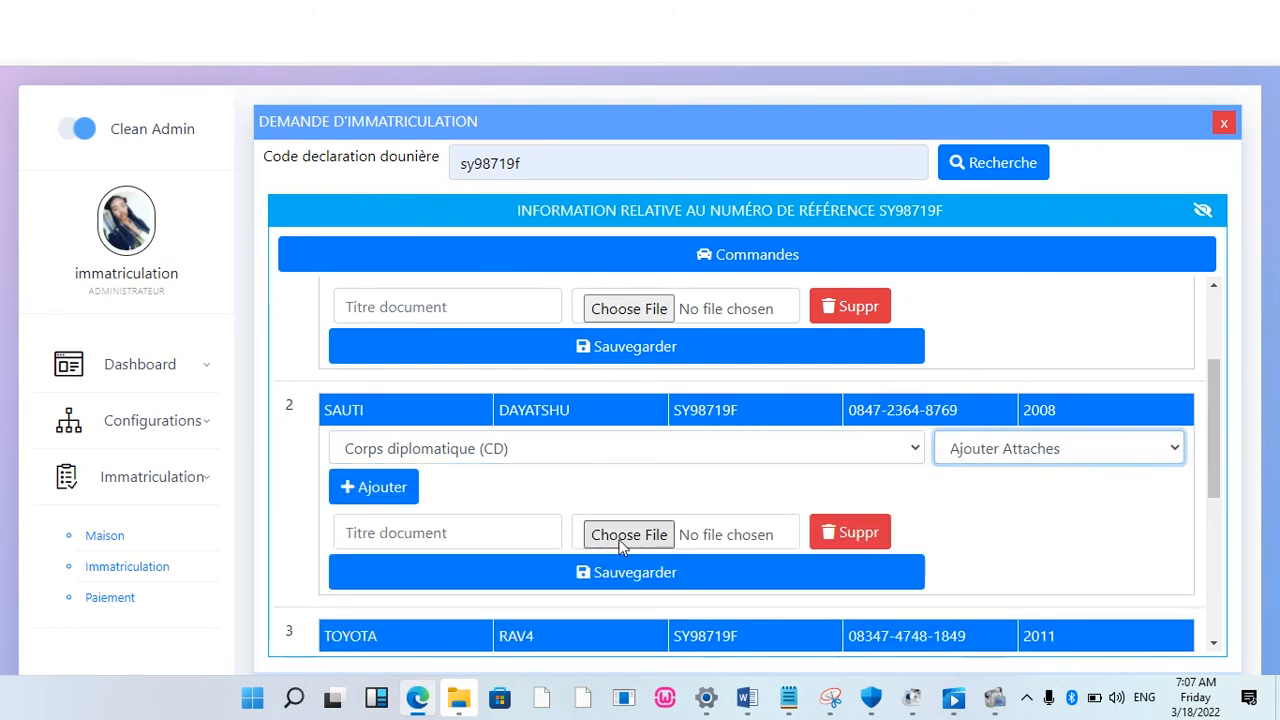
left_click(366, 487)
left_click(366, 488)
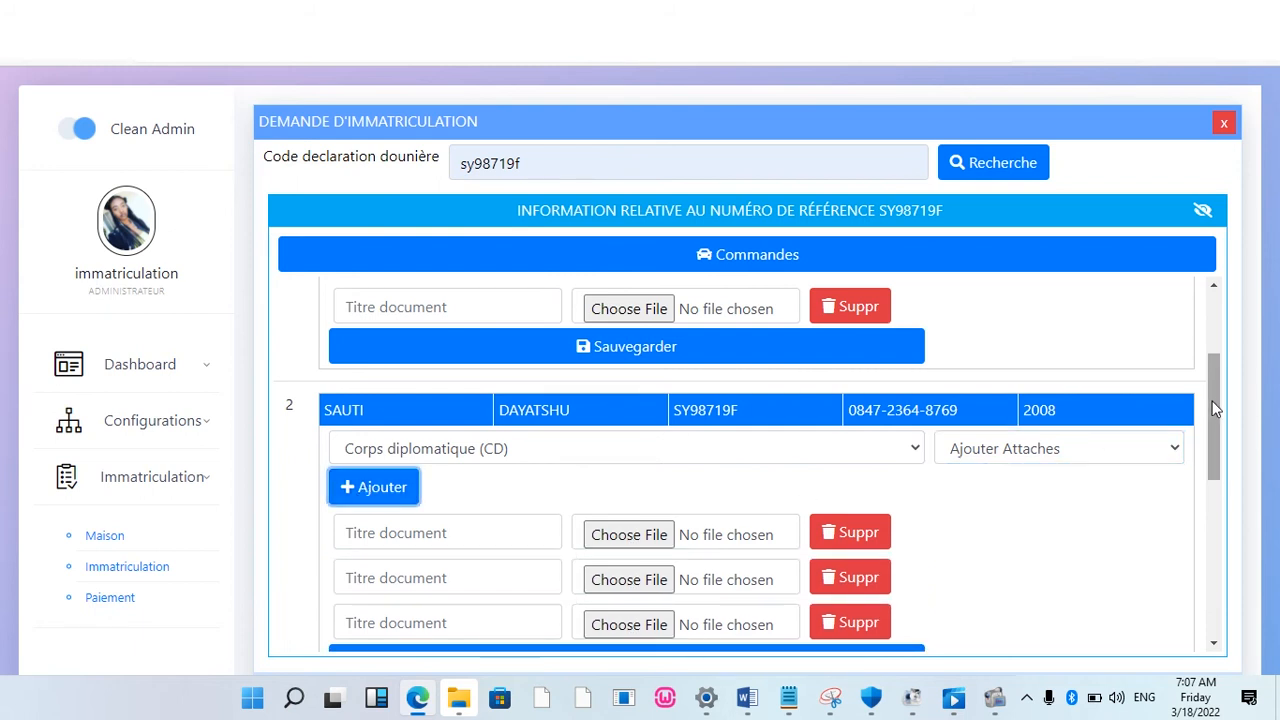
left_click_drag(1215, 408, 1172, 270)
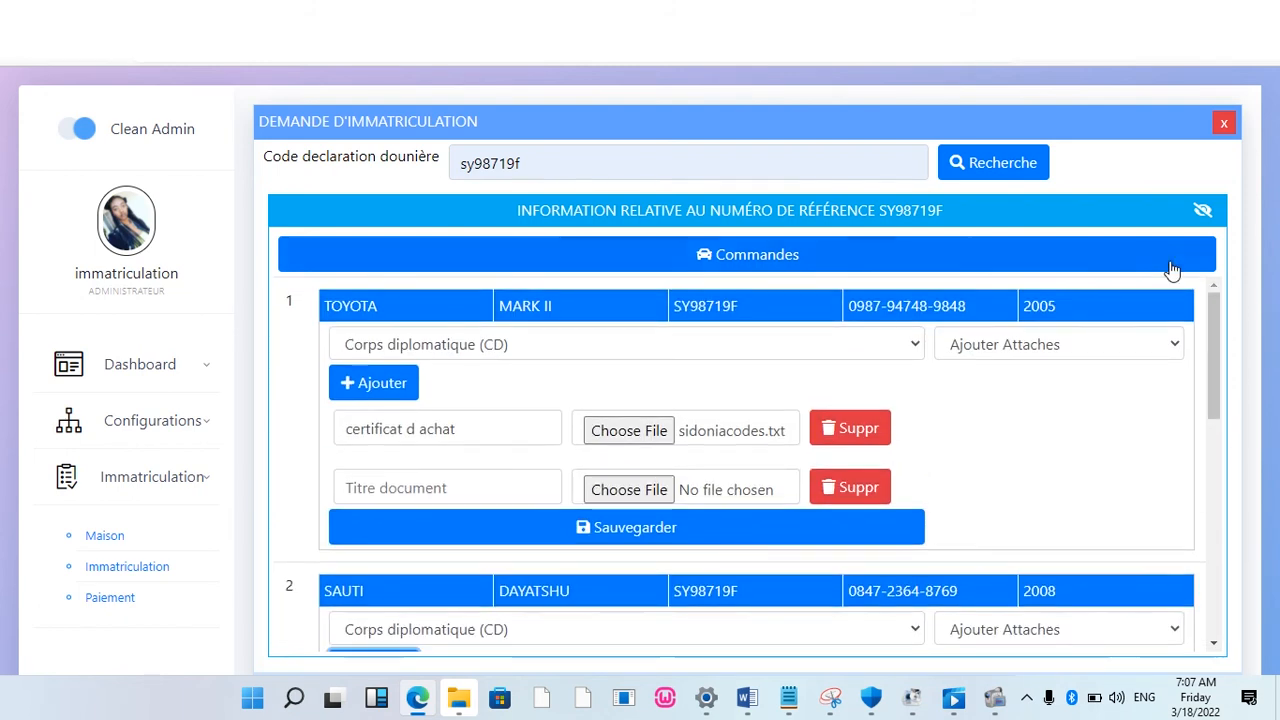
left_click(1001, 163)
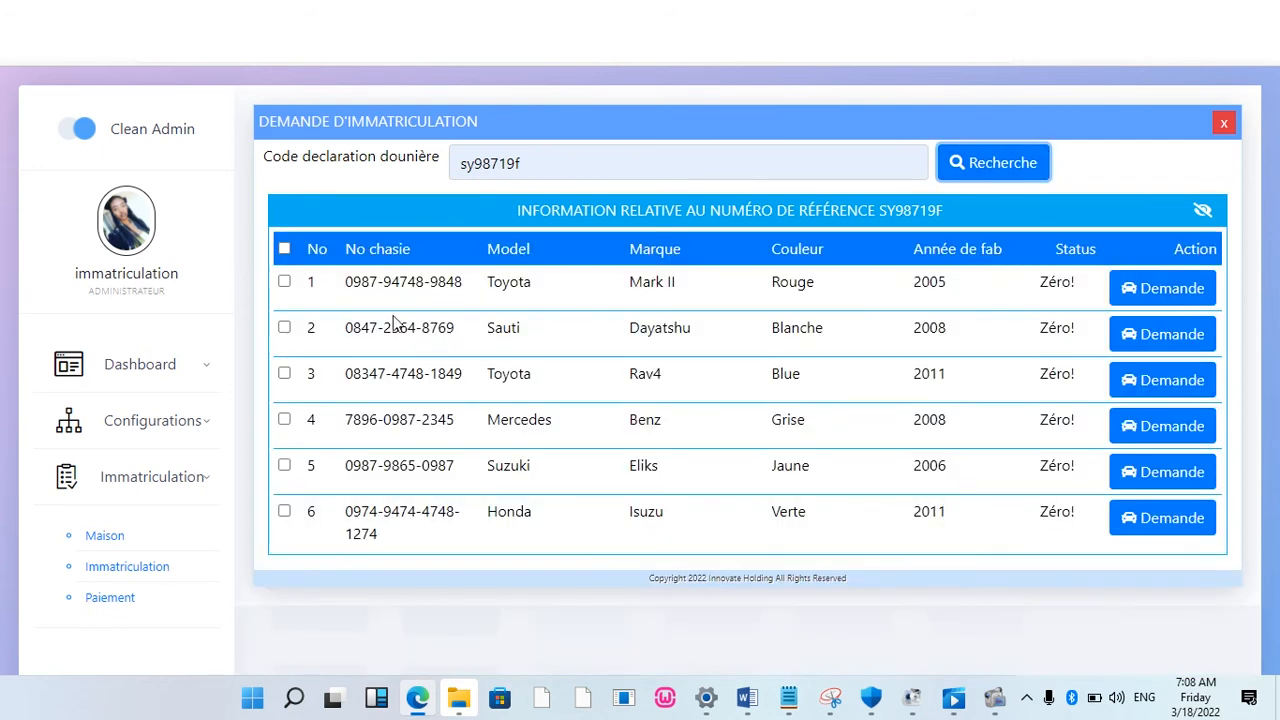
left_click(284, 281)
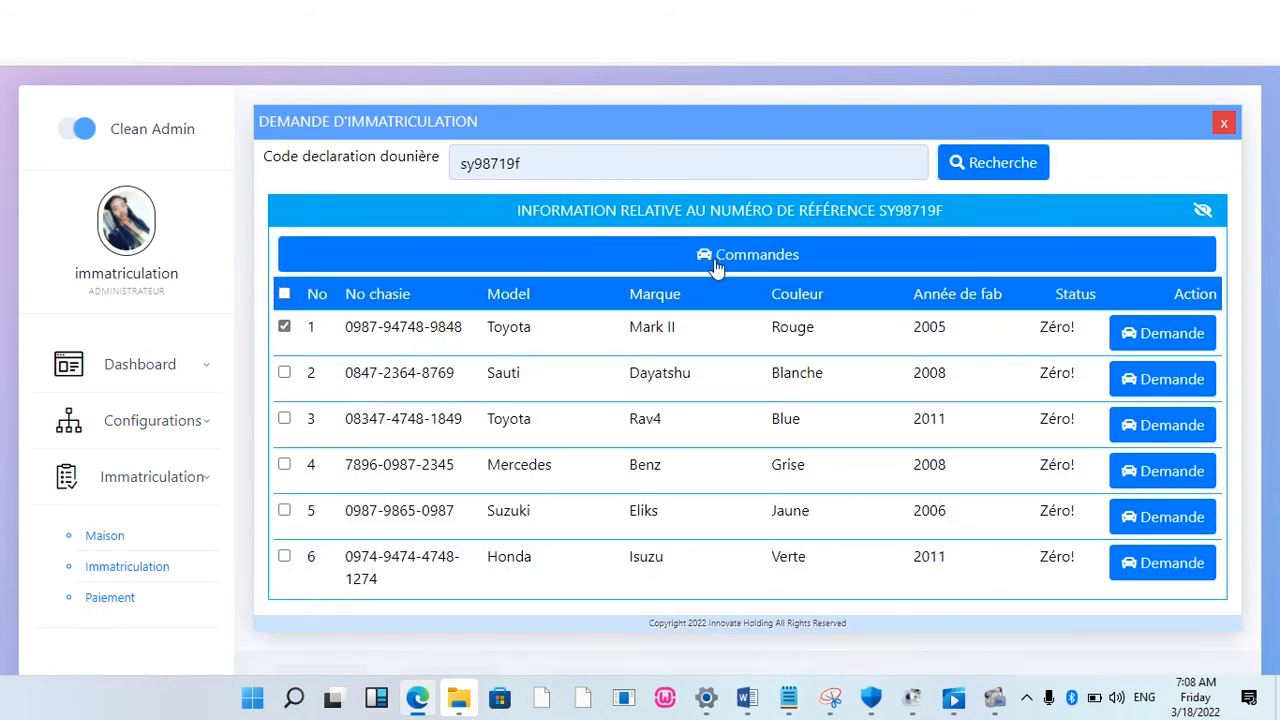
left_click(758, 262)
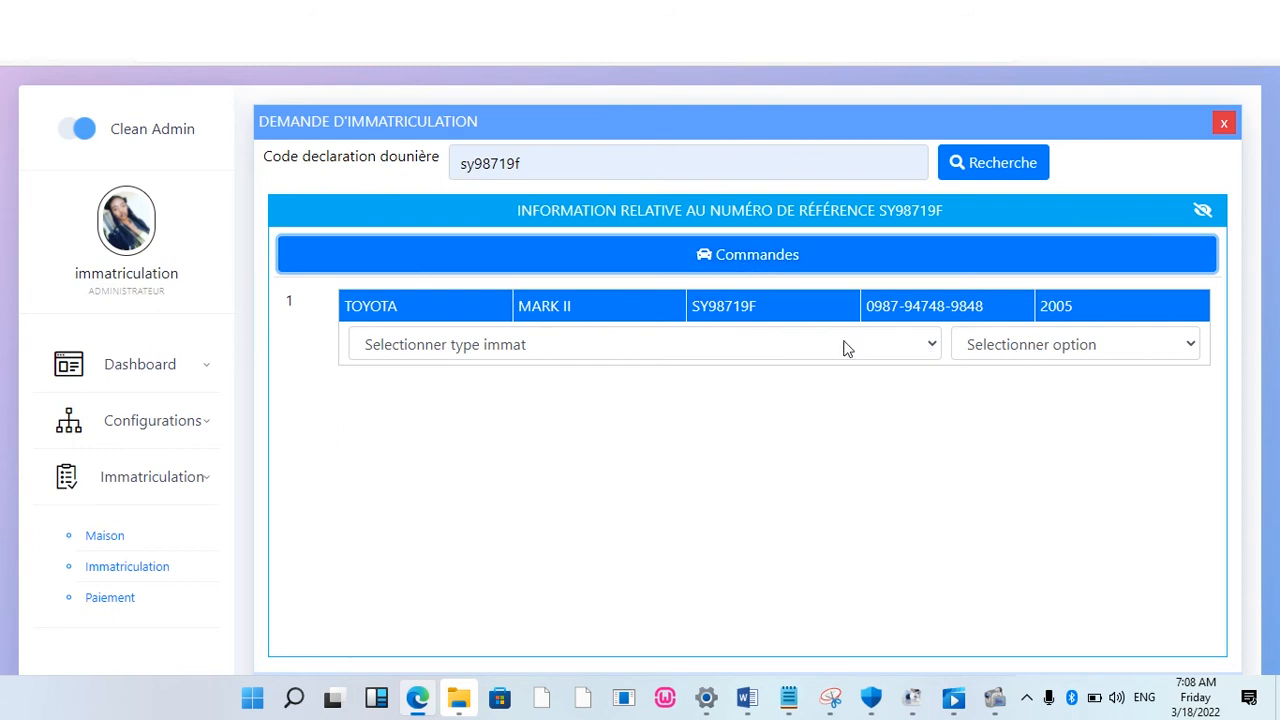
left_click(927, 346)
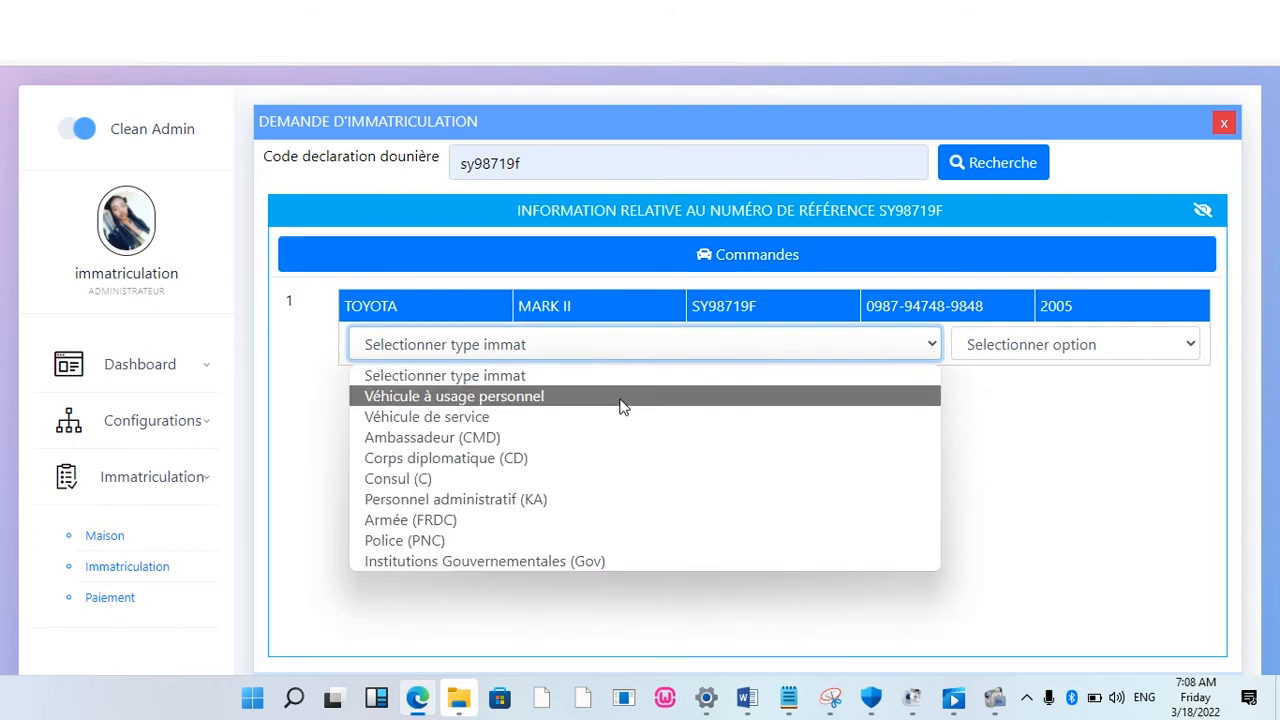
left_click(433, 418)
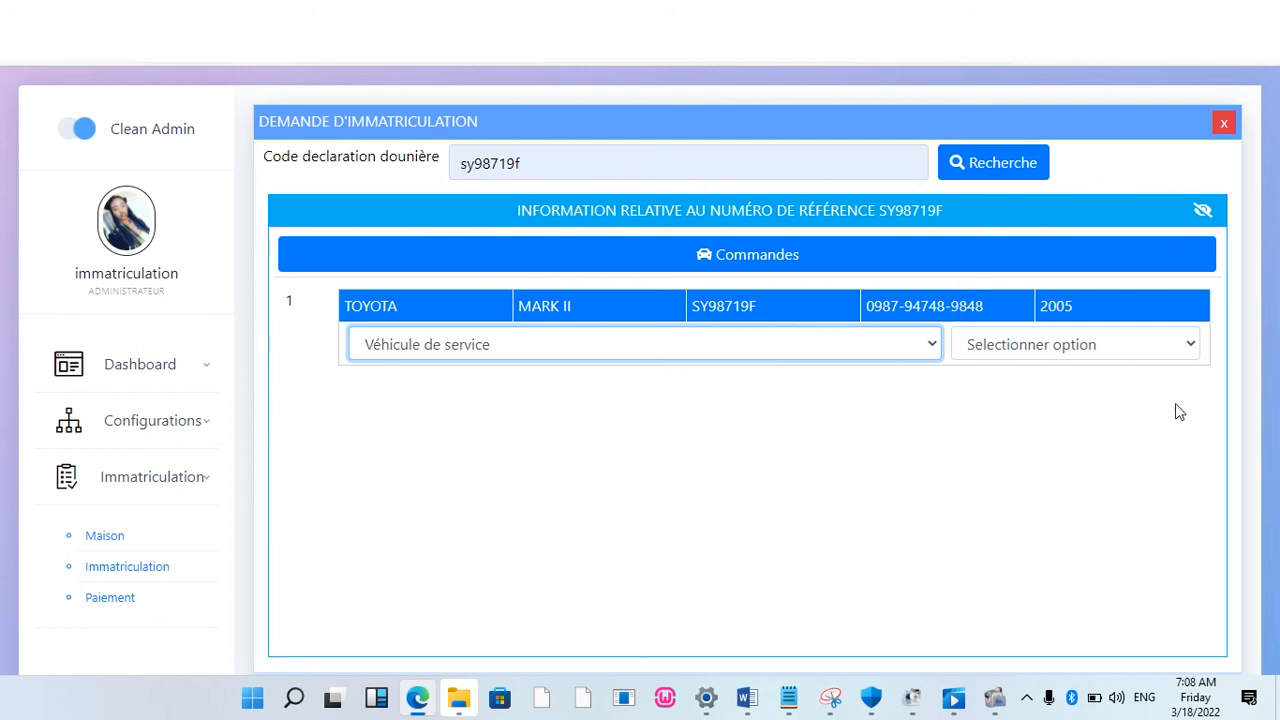
Step: Set the Mark II option to Ajouter Attaches and attach the sidoniacodes.txt file
left_click(1189, 346)
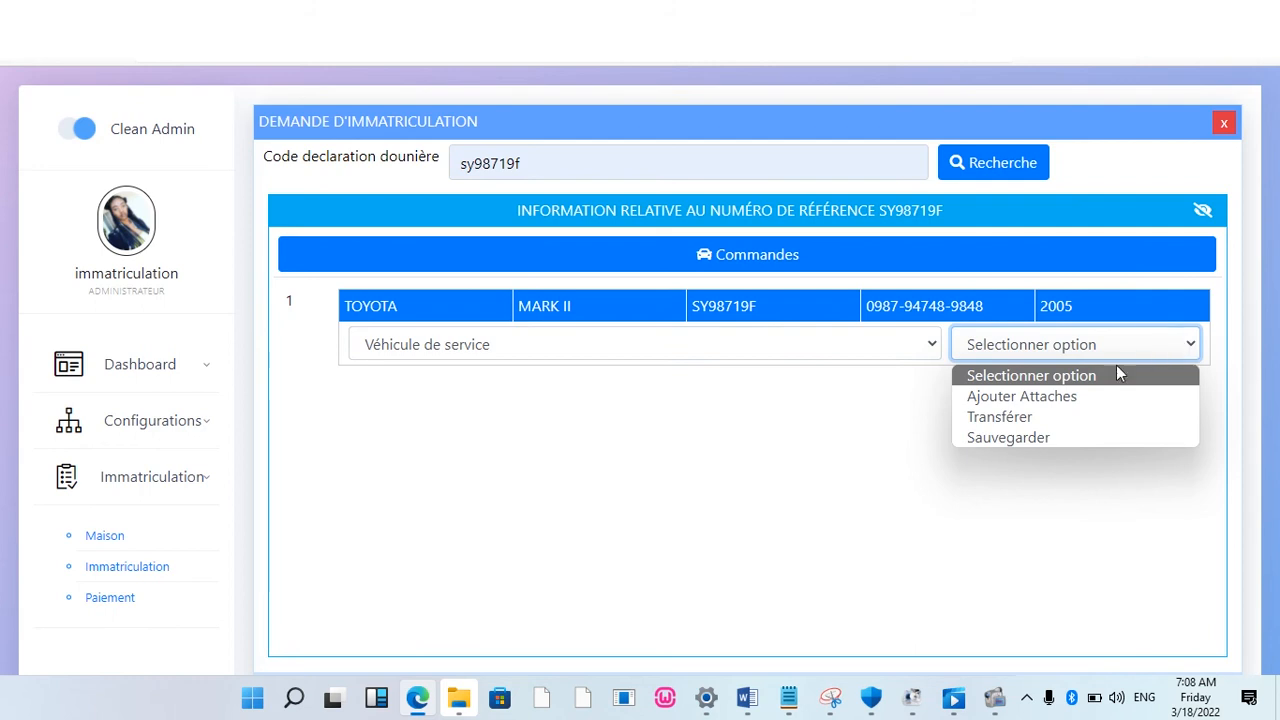
left_click(1022, 397)
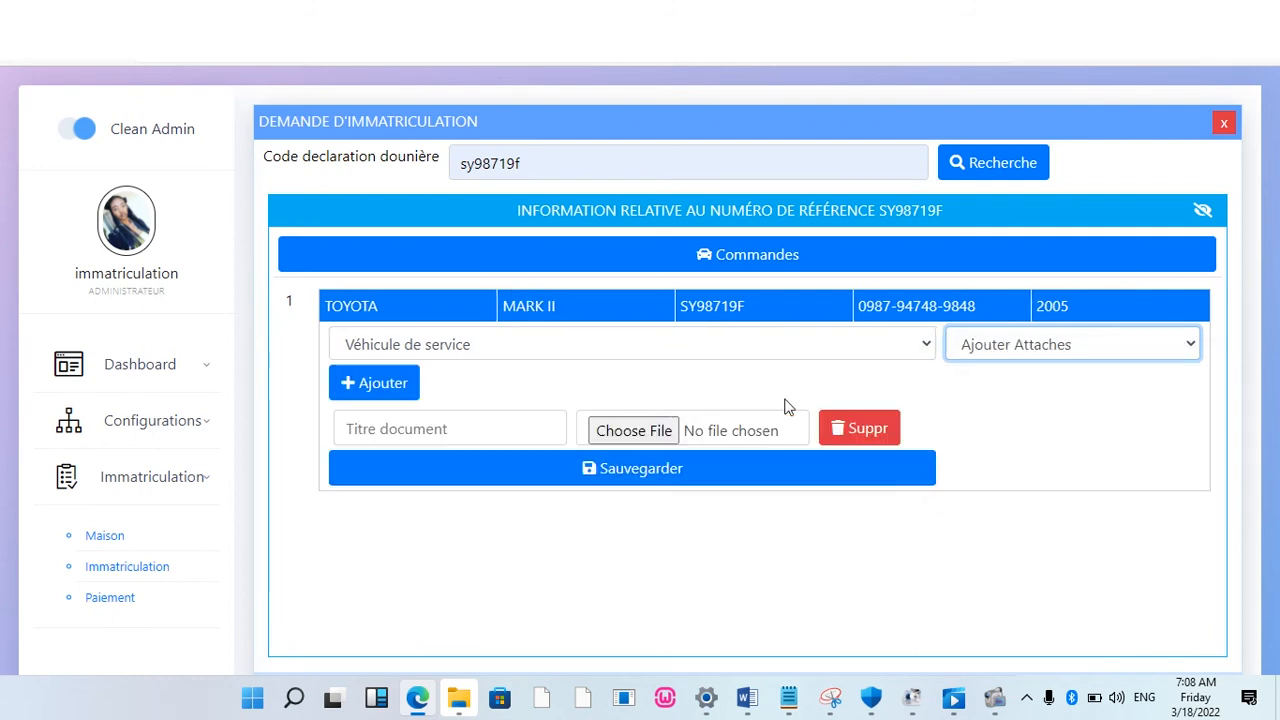
left_click(643, 430)
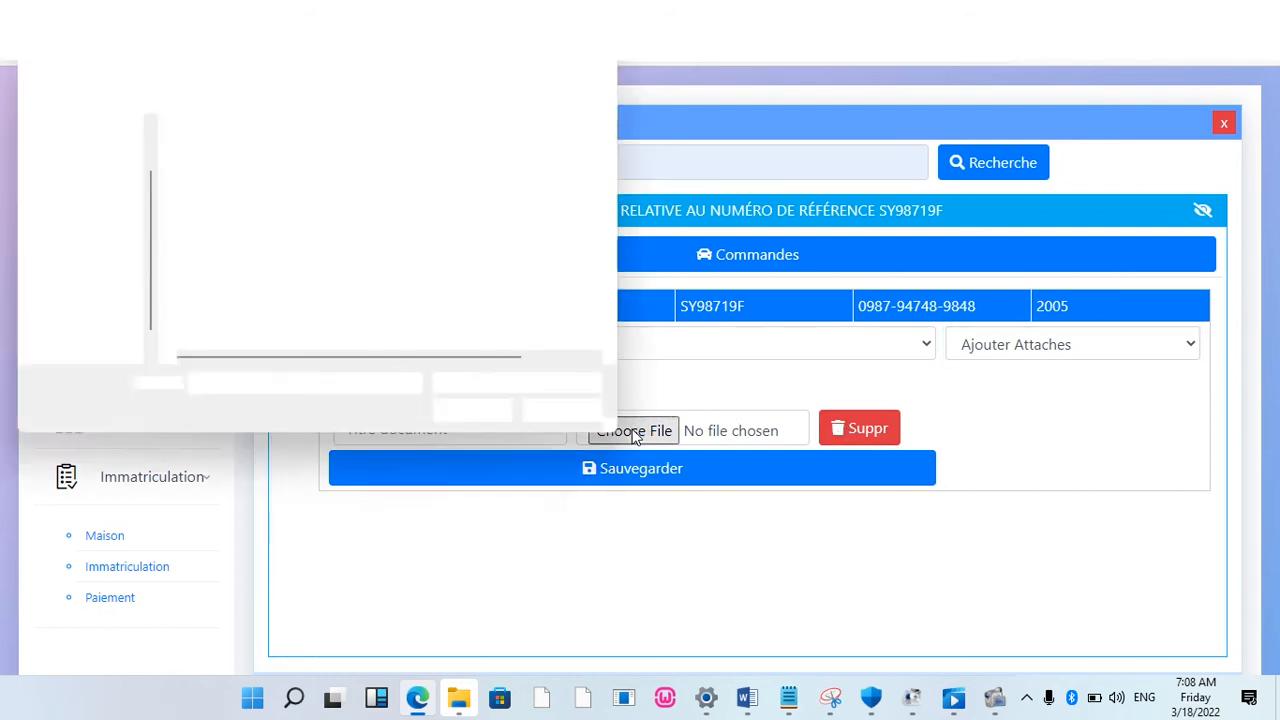
double_click(324, 268)
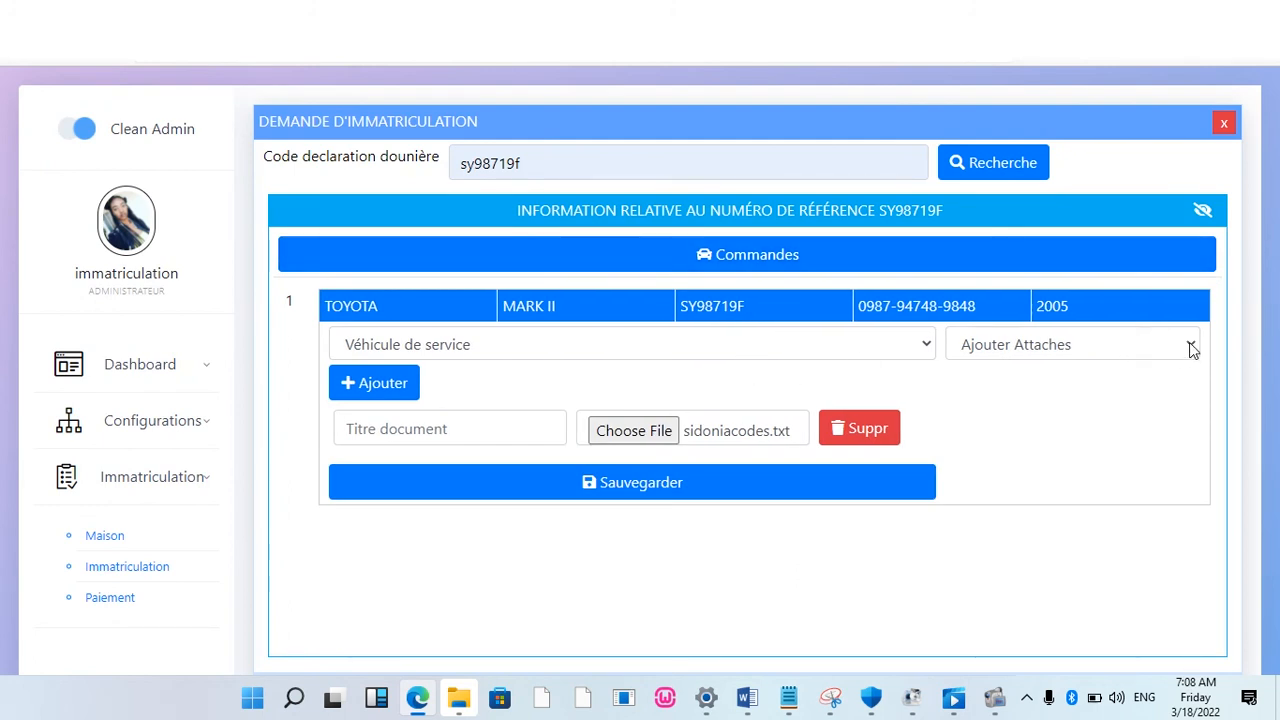
left_click(1192, 346)
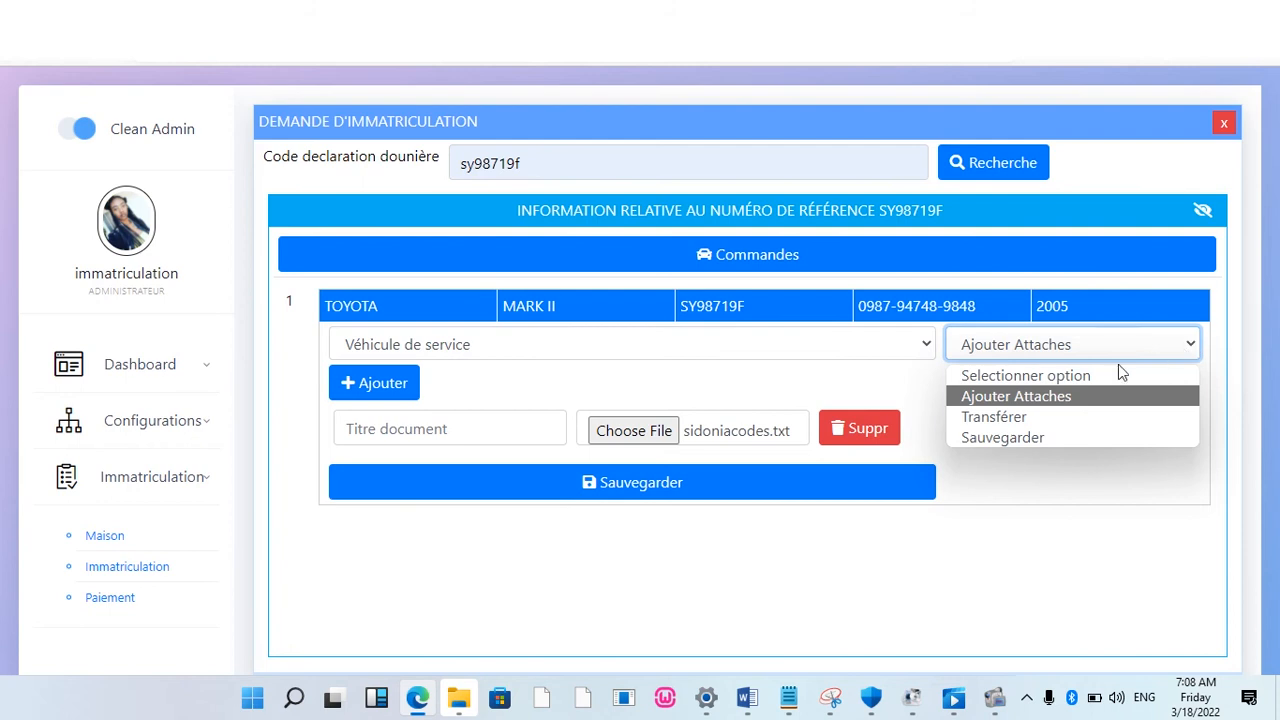
Step: Switch the request to Transférer and enter the new holder's full name
left_click(1072, 418)
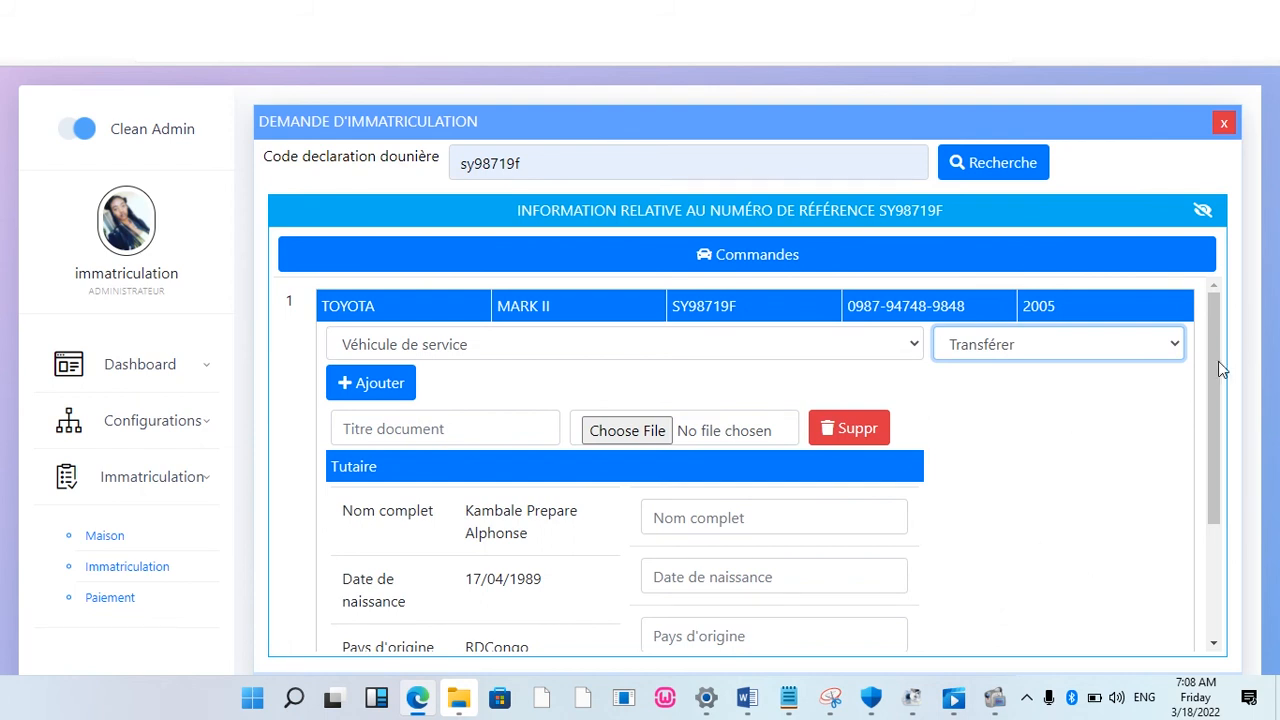
left_click_drag(1218, 364, 1218, 420)
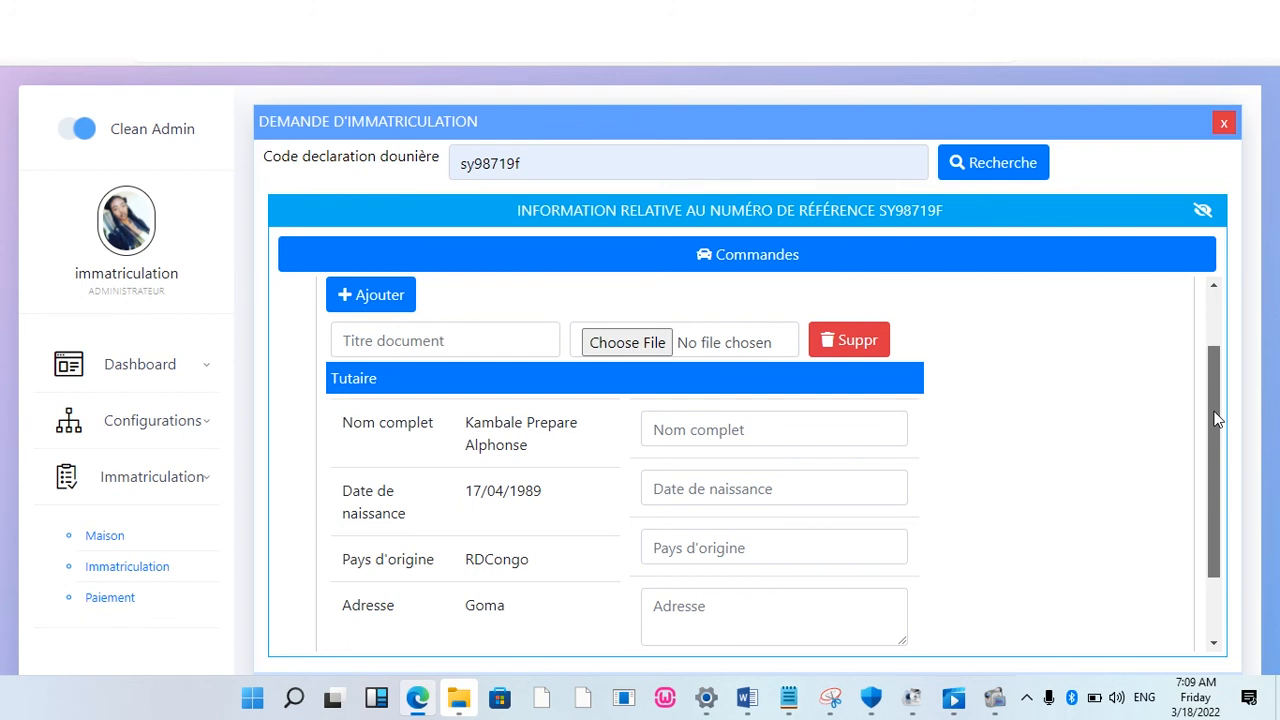
left_click_drag(1218, 420, 1218, 385)
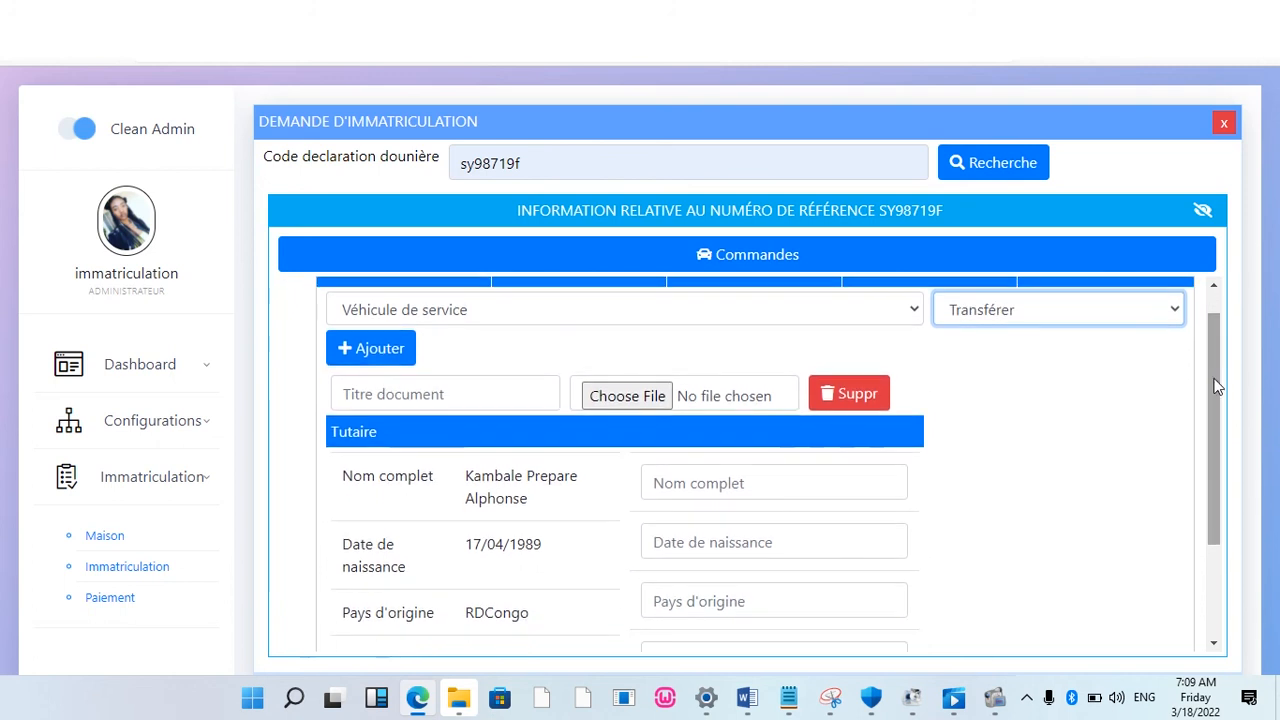
left_click(715, 484)
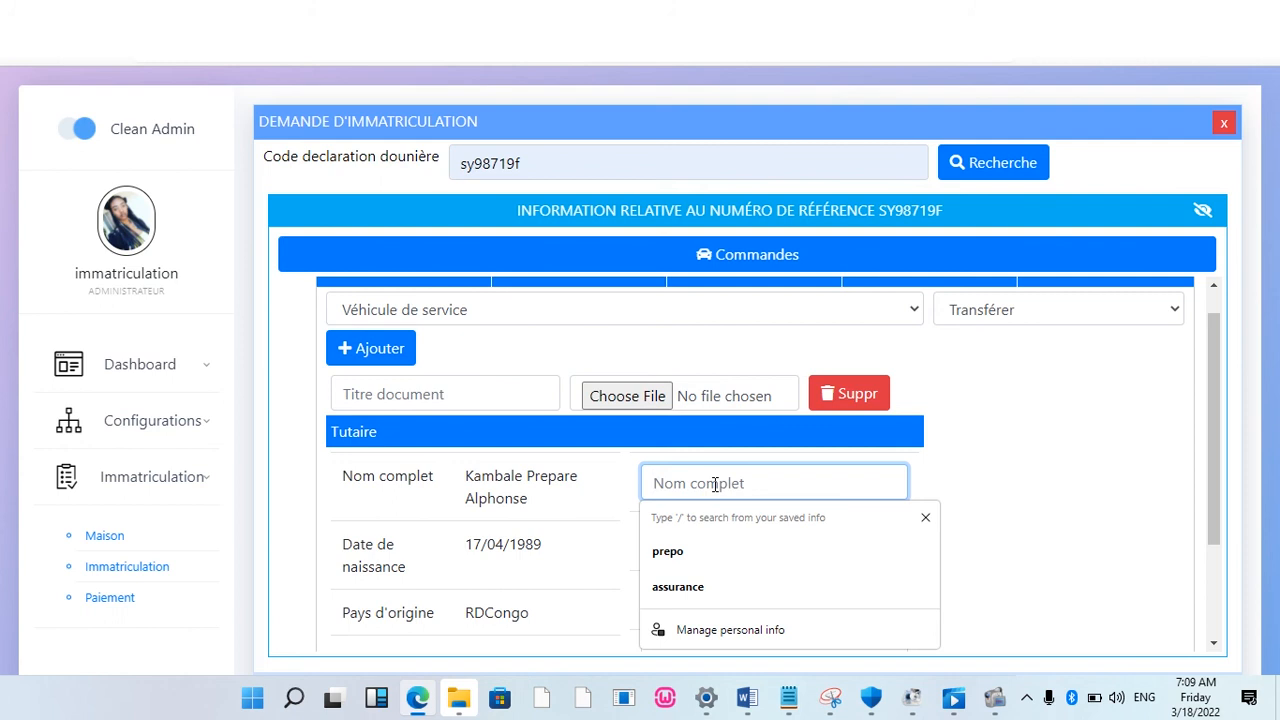
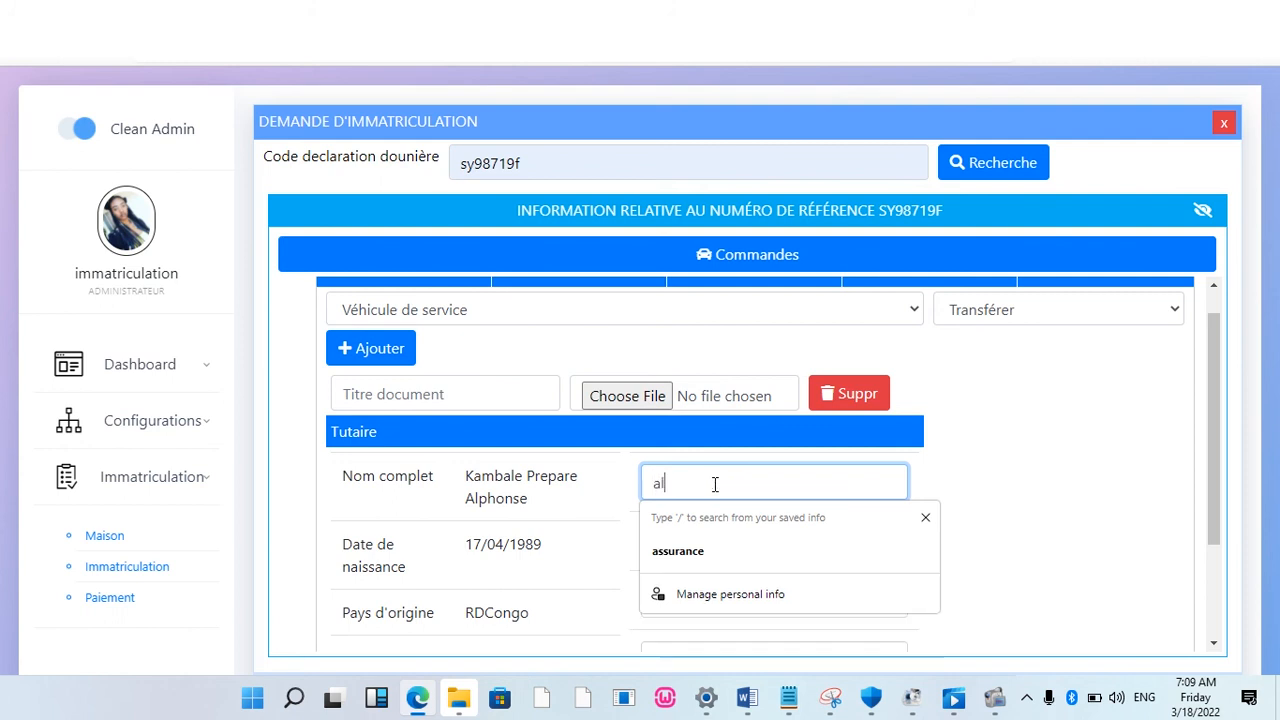
key("BackSpace")
key("BackSpace")
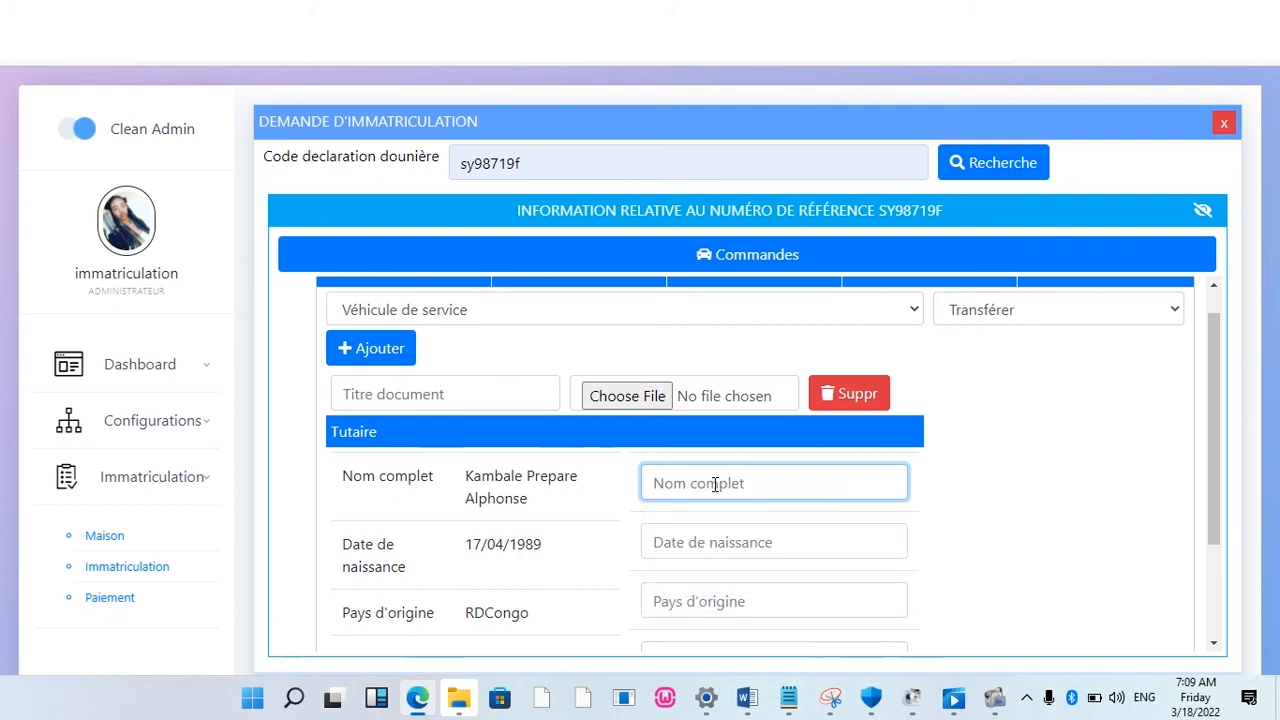
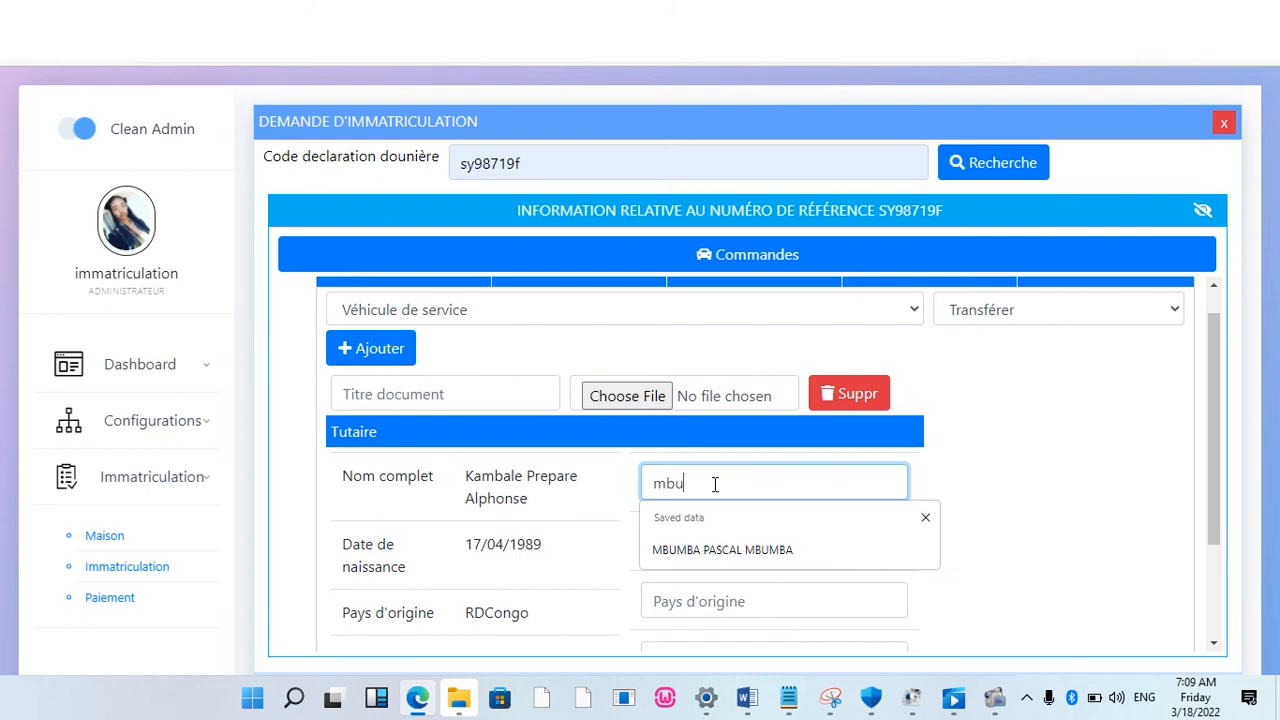
left_click(720, 550)
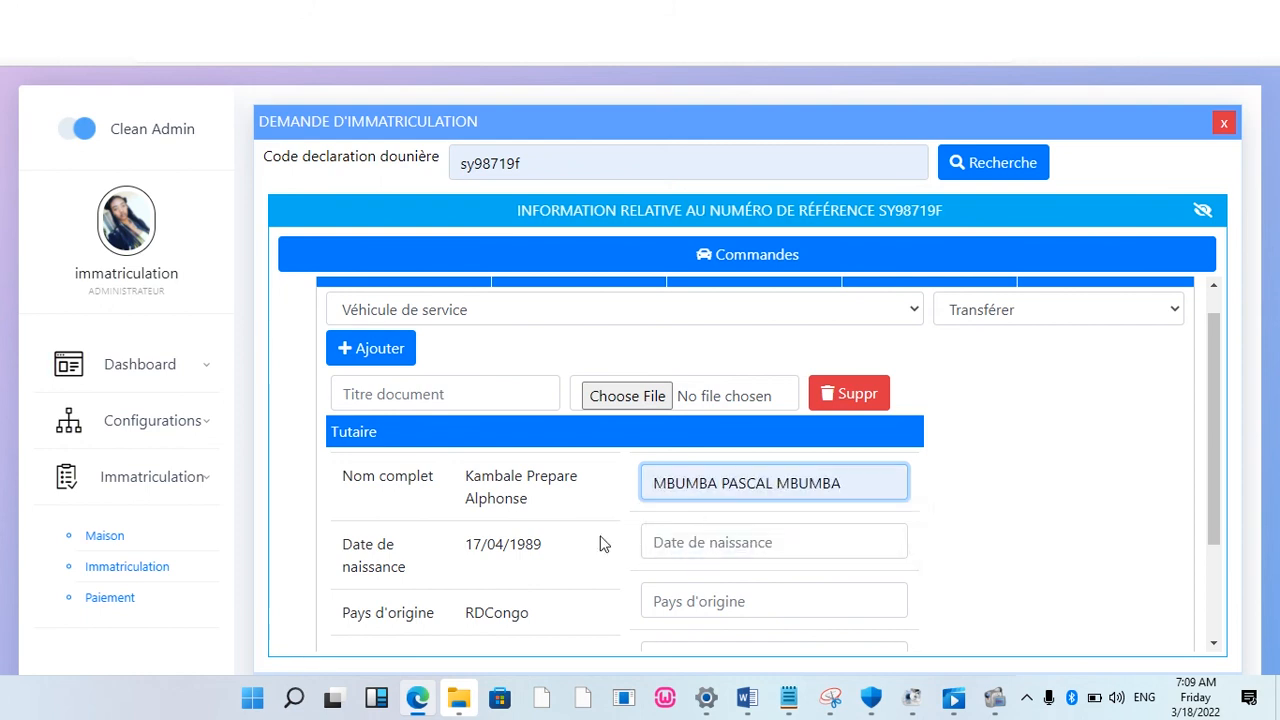
Step: Enter the holder's birth date and country of origin RDCONGO
left_click(716, 543)
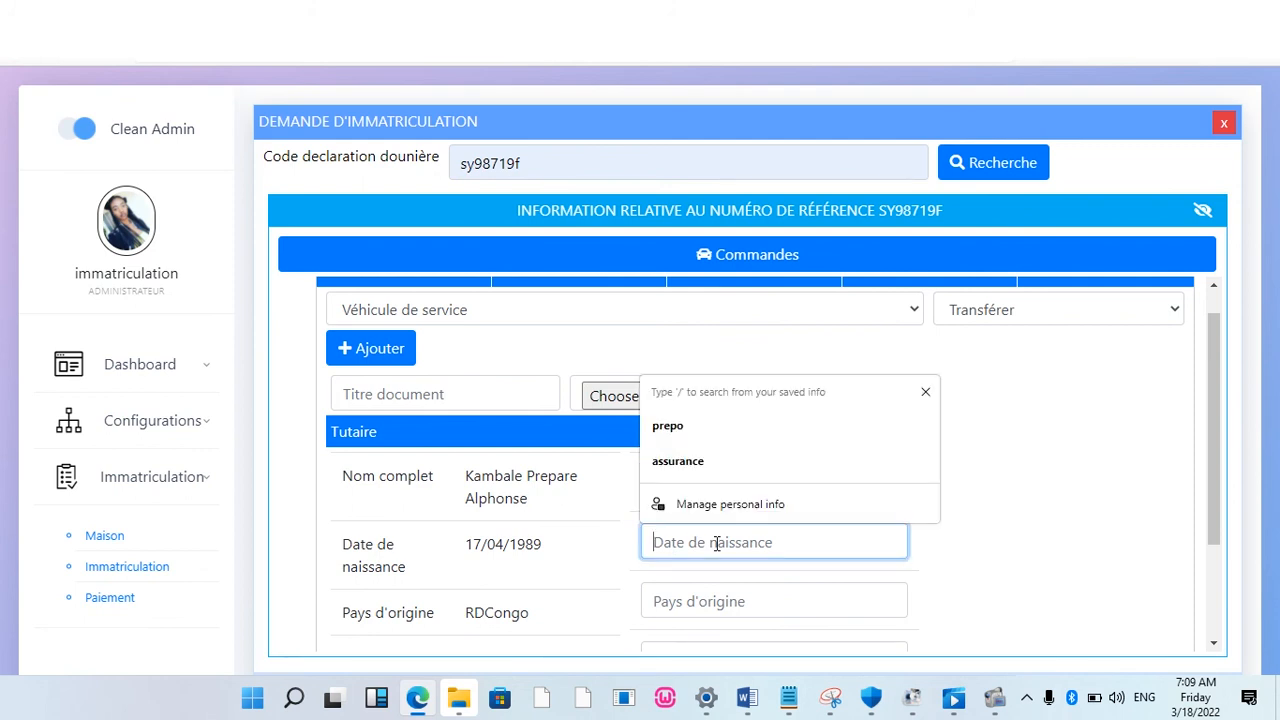
type("01")
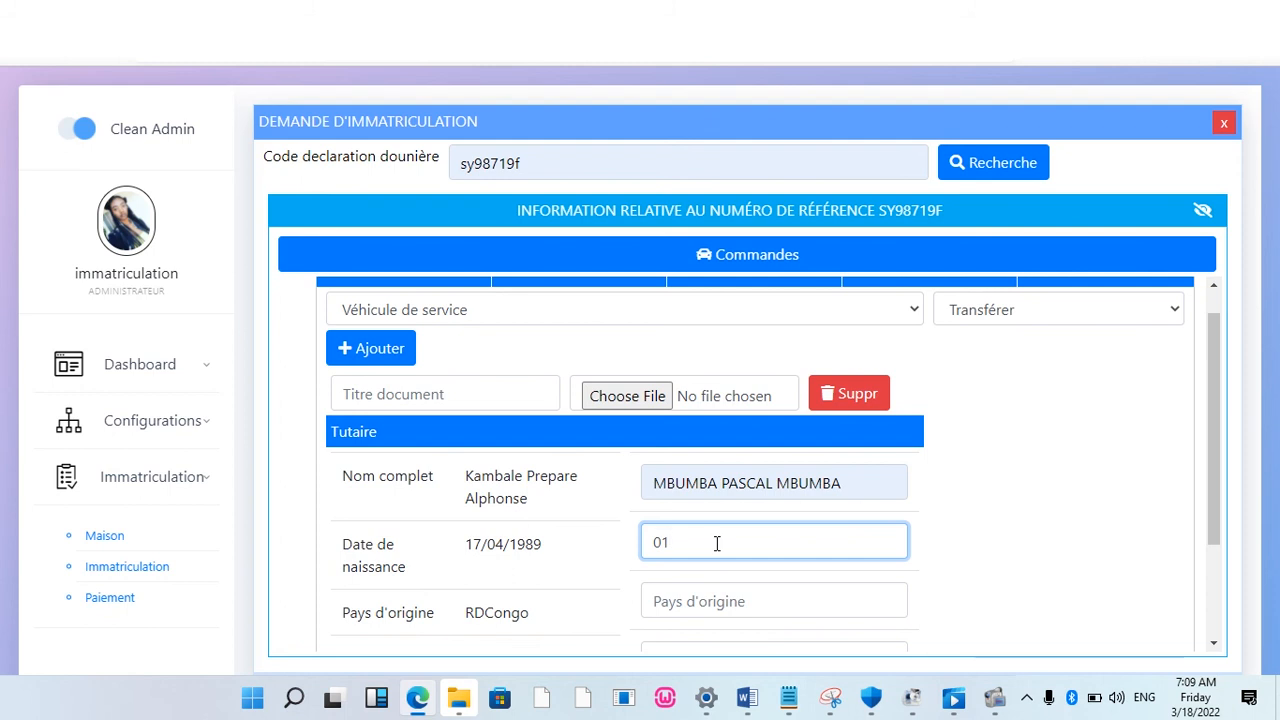
type("/09/1987")
left_click(703, 601)
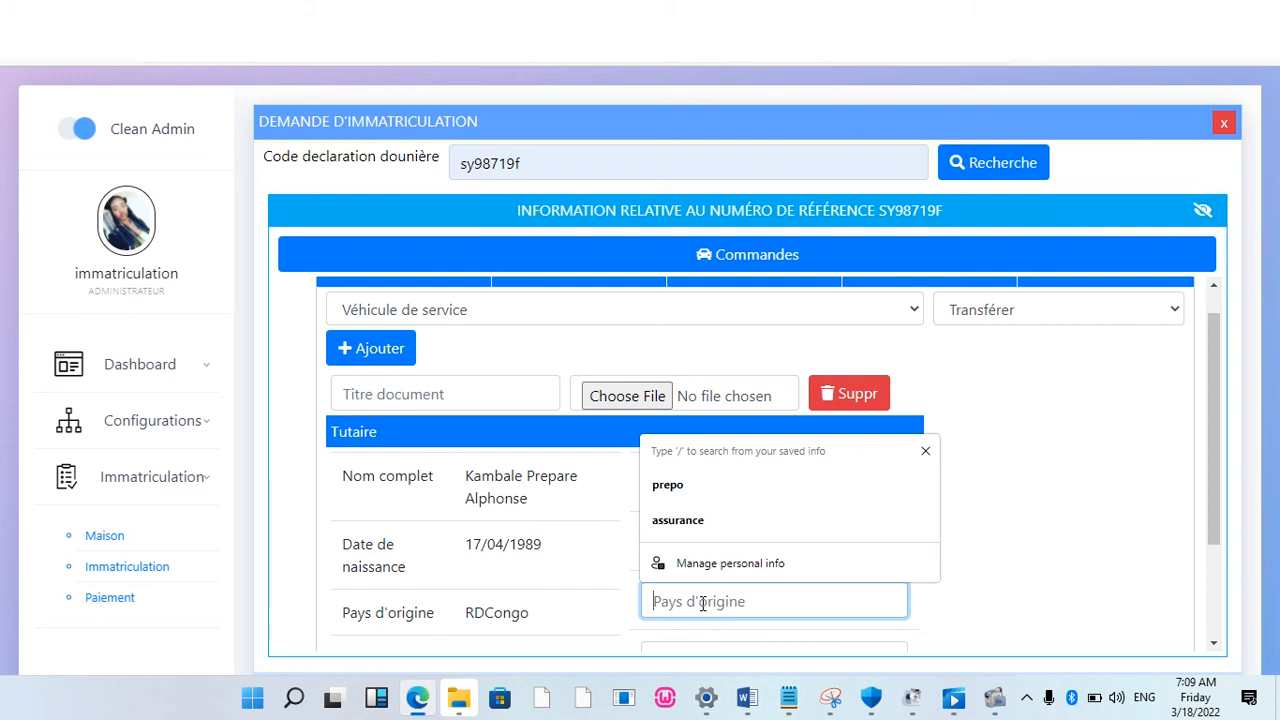
type("rd")
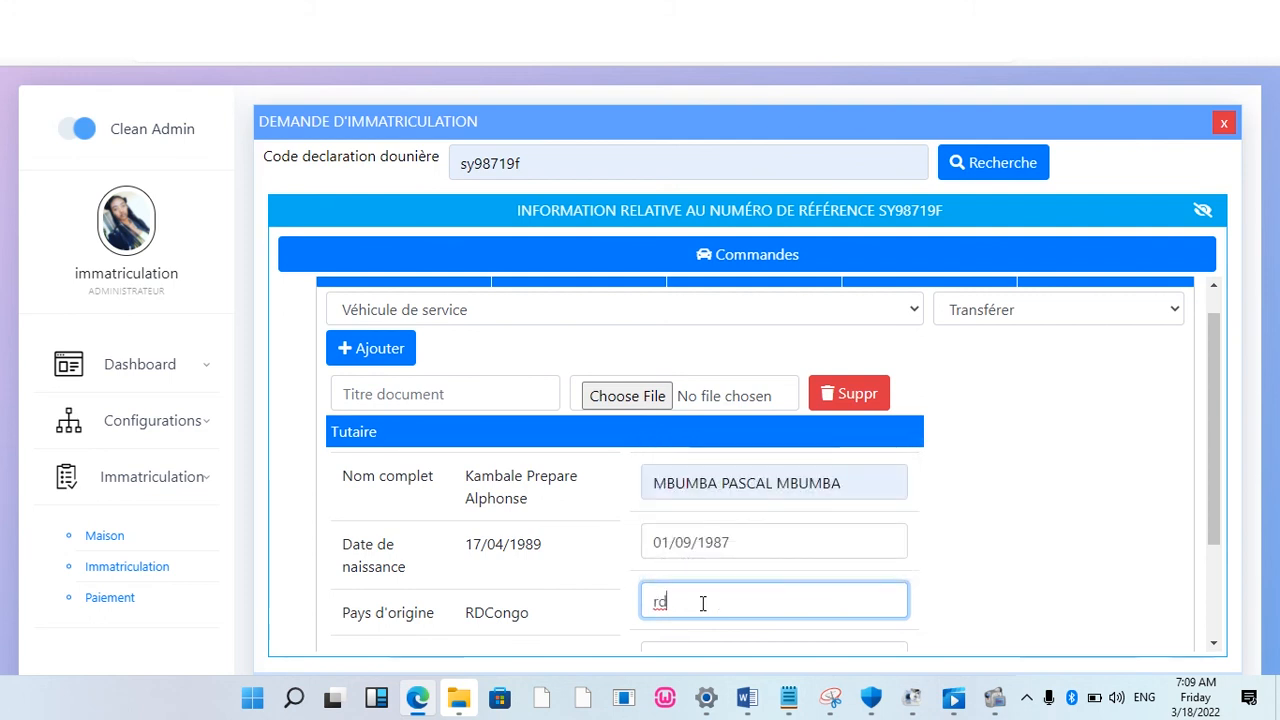
key("BackSpace")
key("BackSpace")
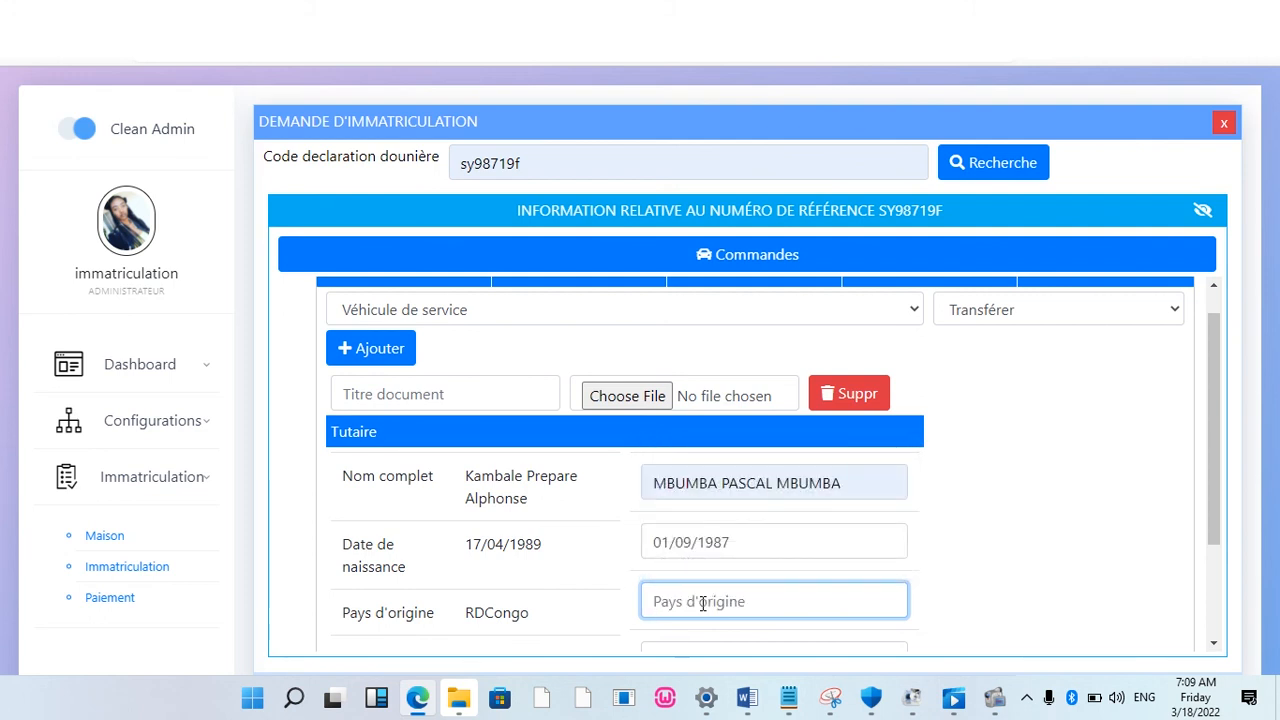
type("RDCOM")
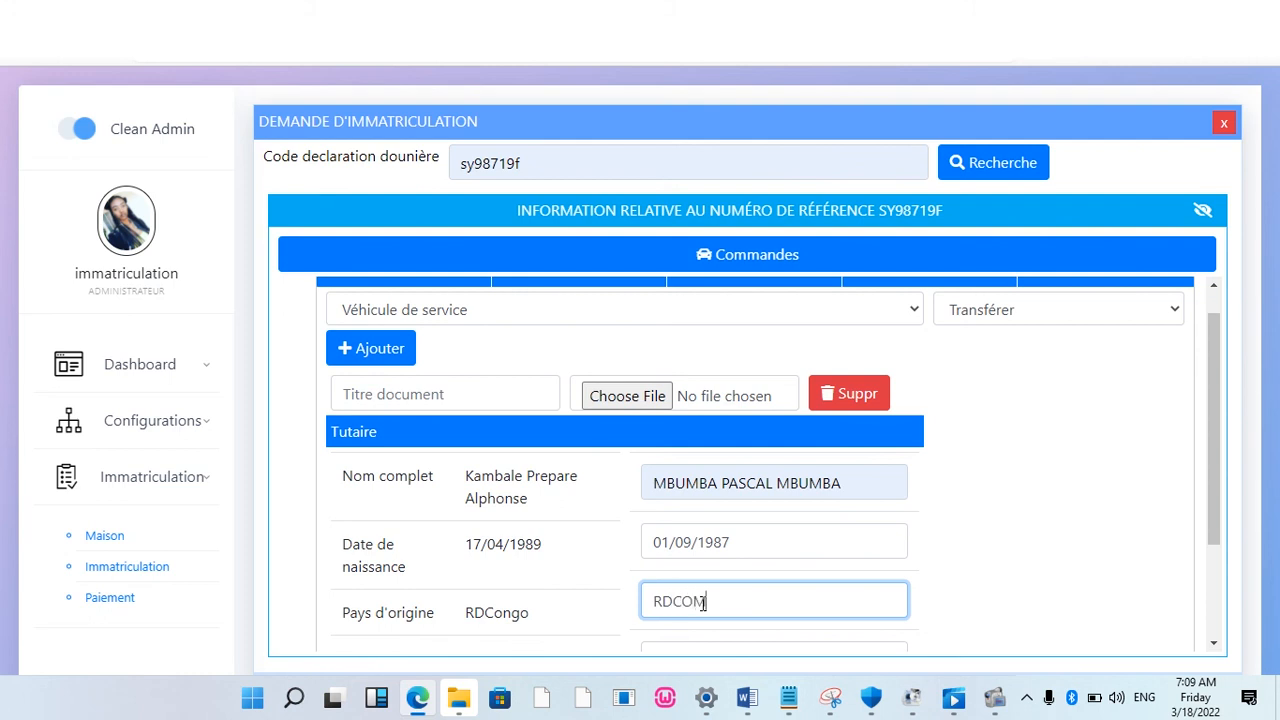
type("GO")
key("BackSpace")
key("BackSpace")
key("BackSpace")
type("NGO")
Step: Fill in the new holder's address in the Adresse field
left_click_drag(1220, 508, 1220, 593)
left_click(755, 535)
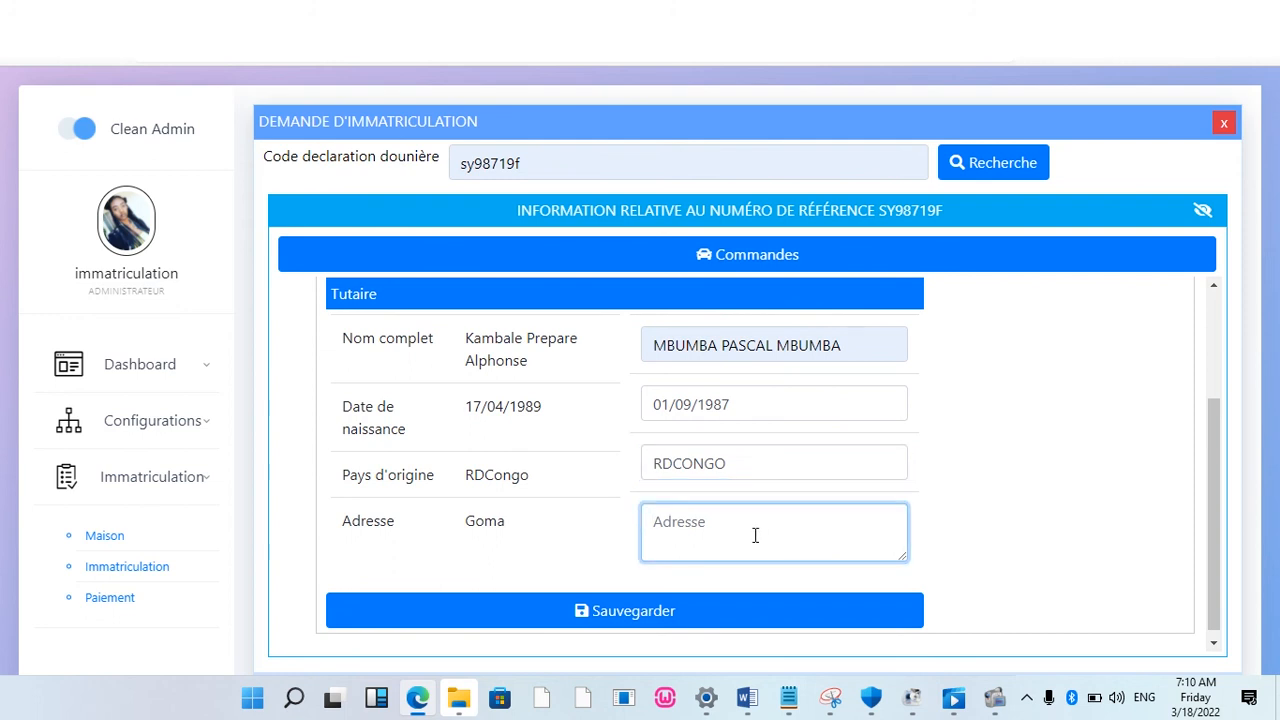
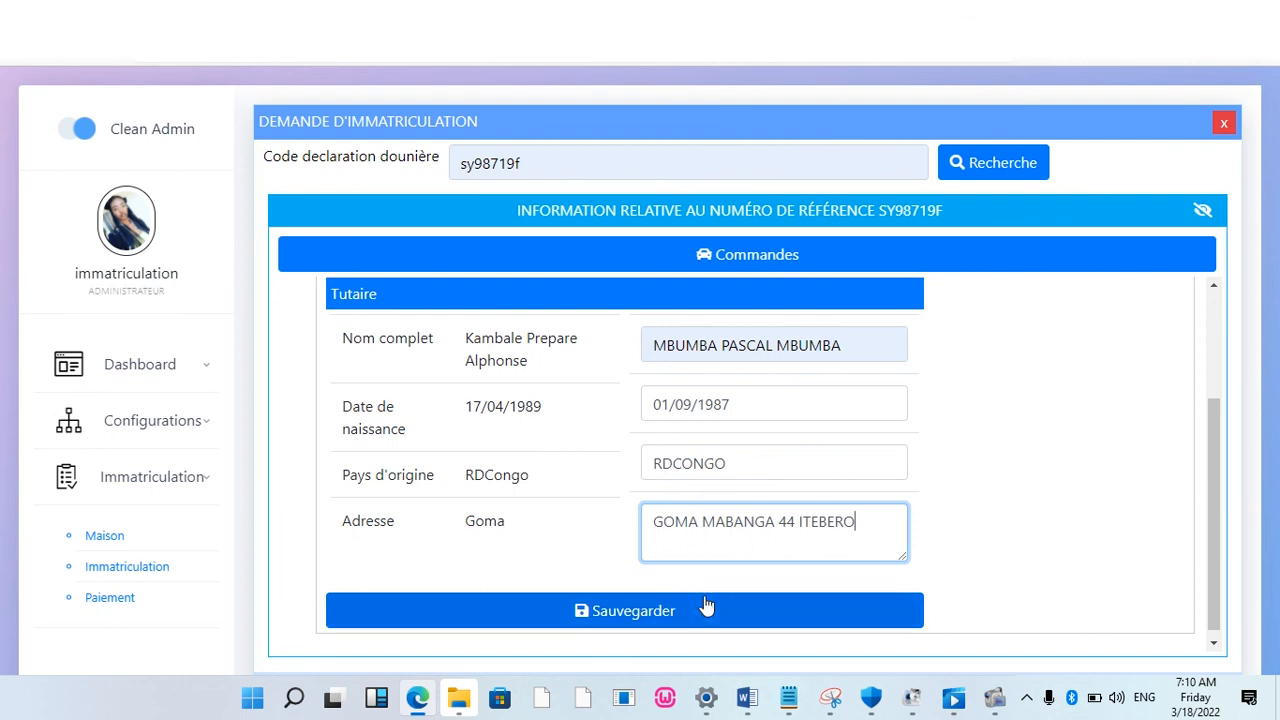
left_click_drag(1217, 434, 1205, 296)
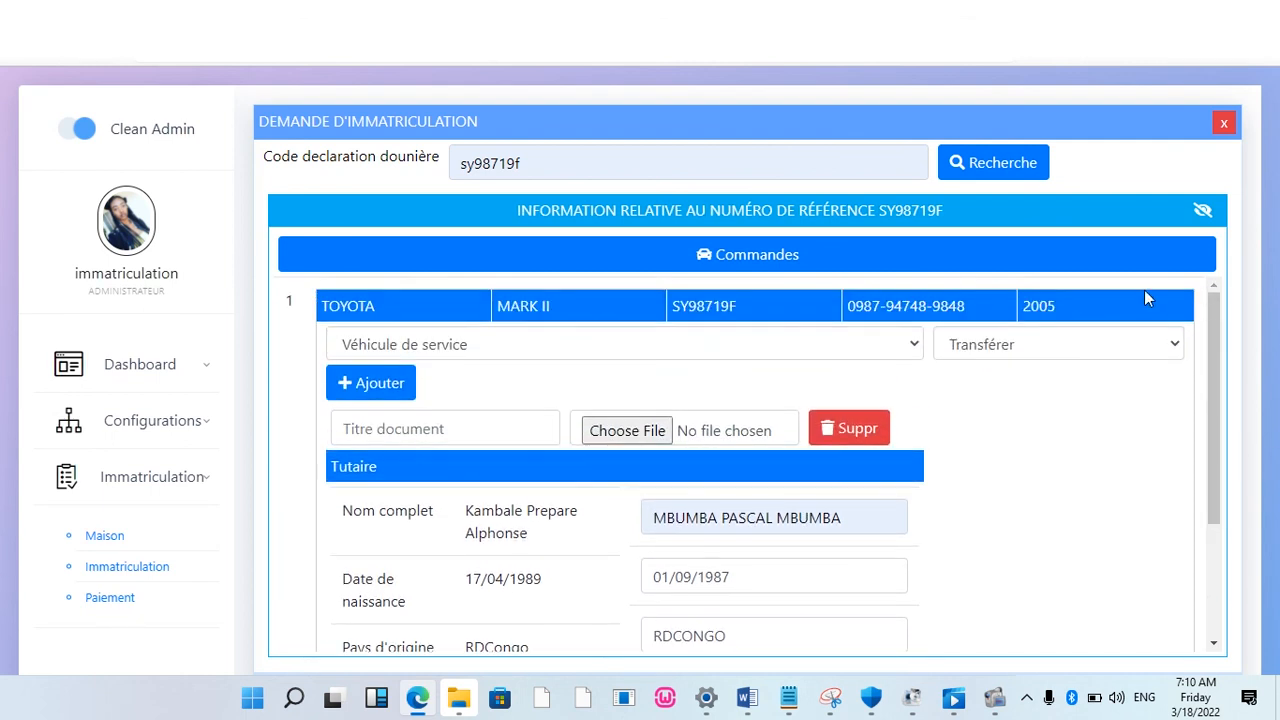
left_click(1204, 214)
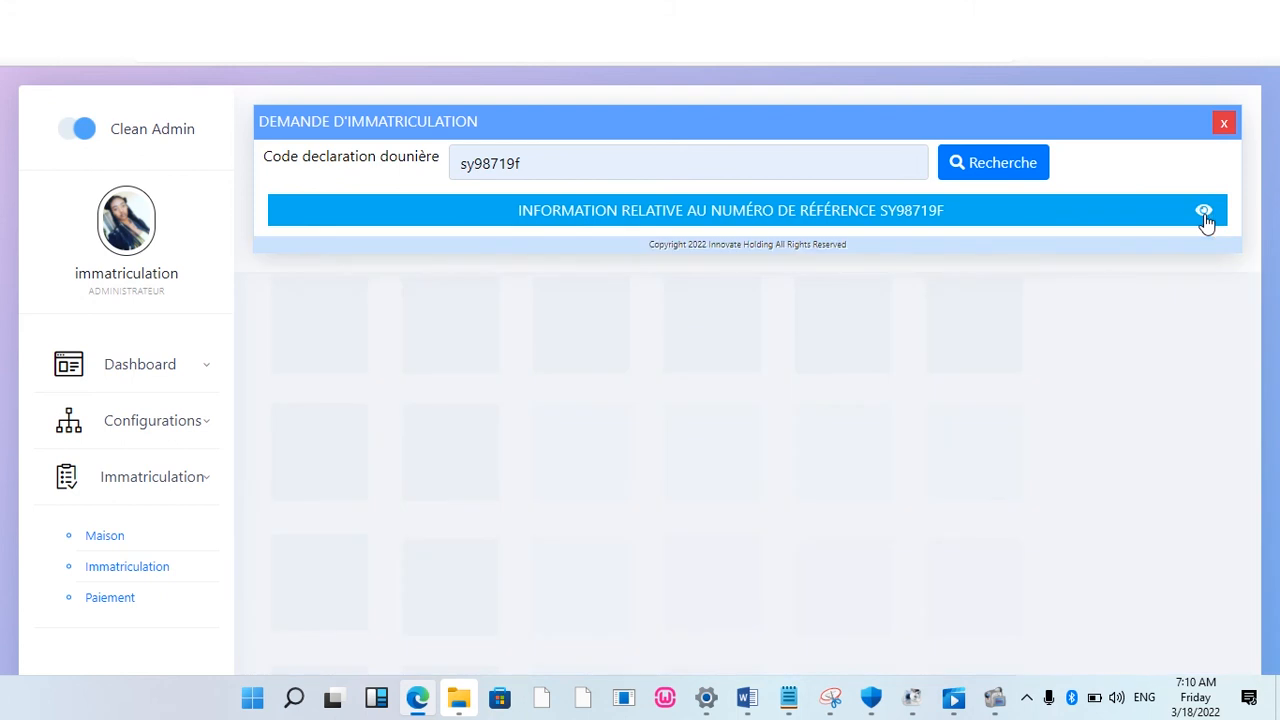
left_click(1204, 213)
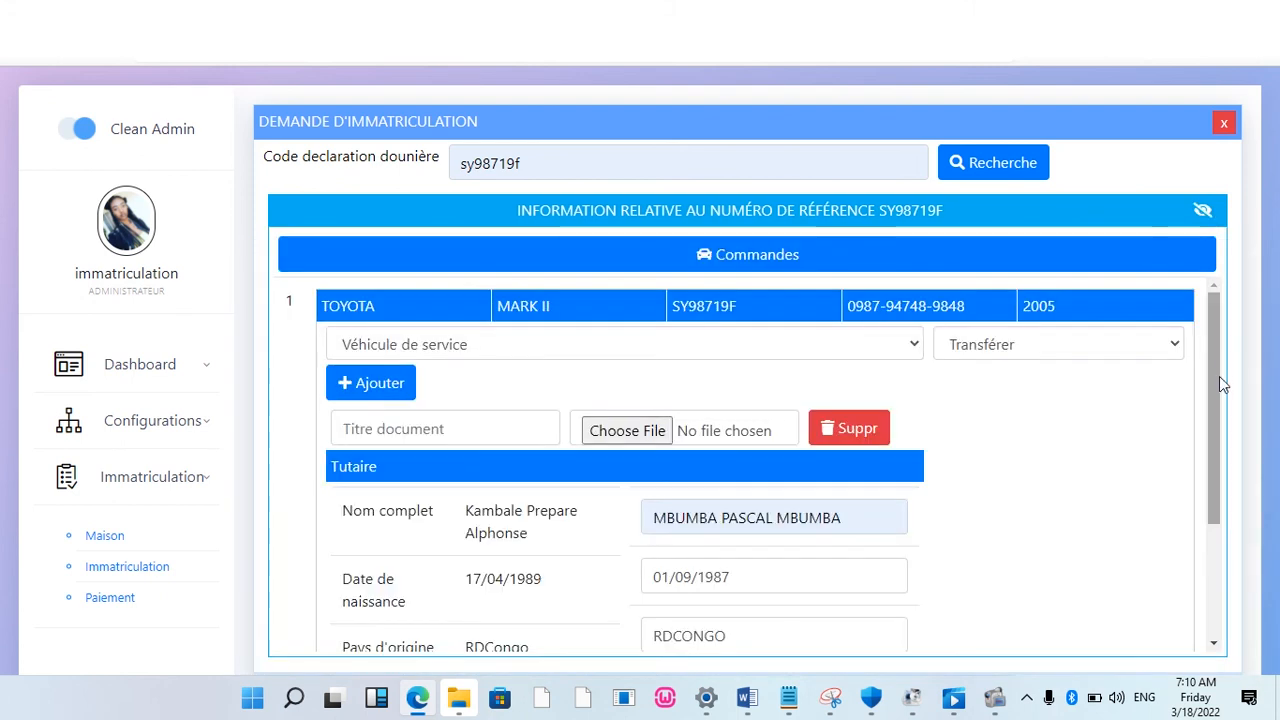
left_click(982, 165)
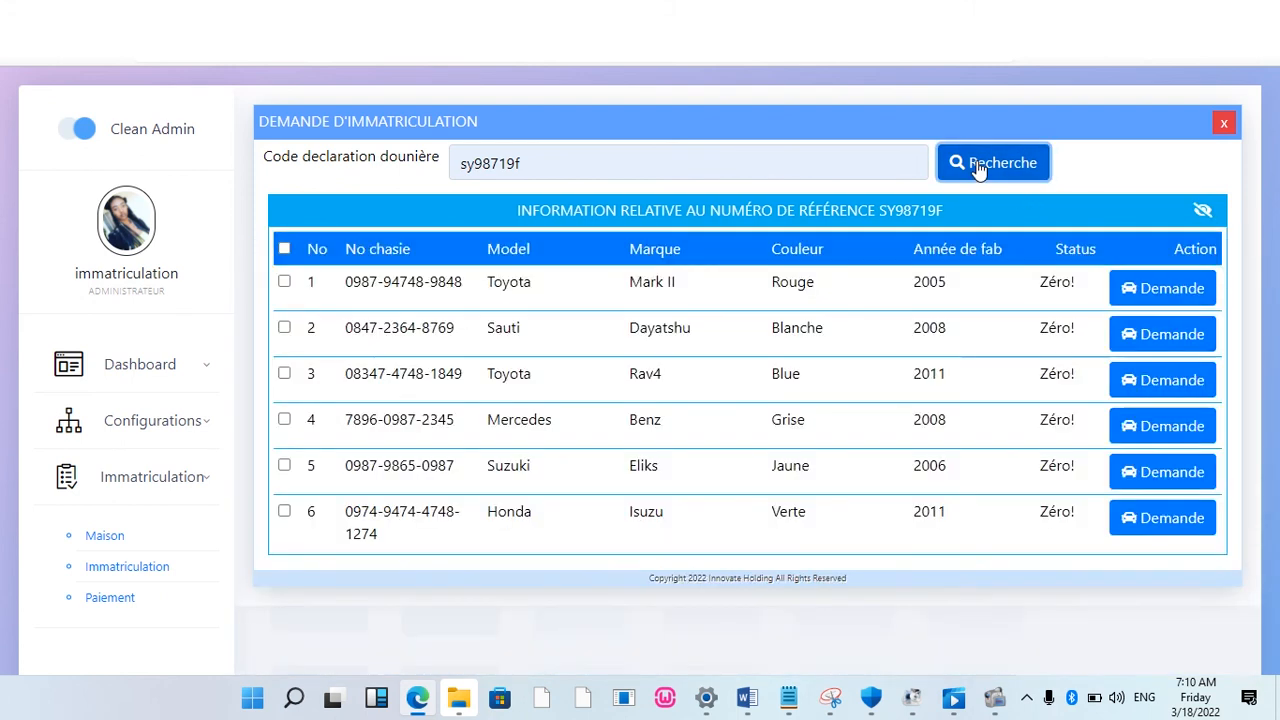
left_click(1152, 293)
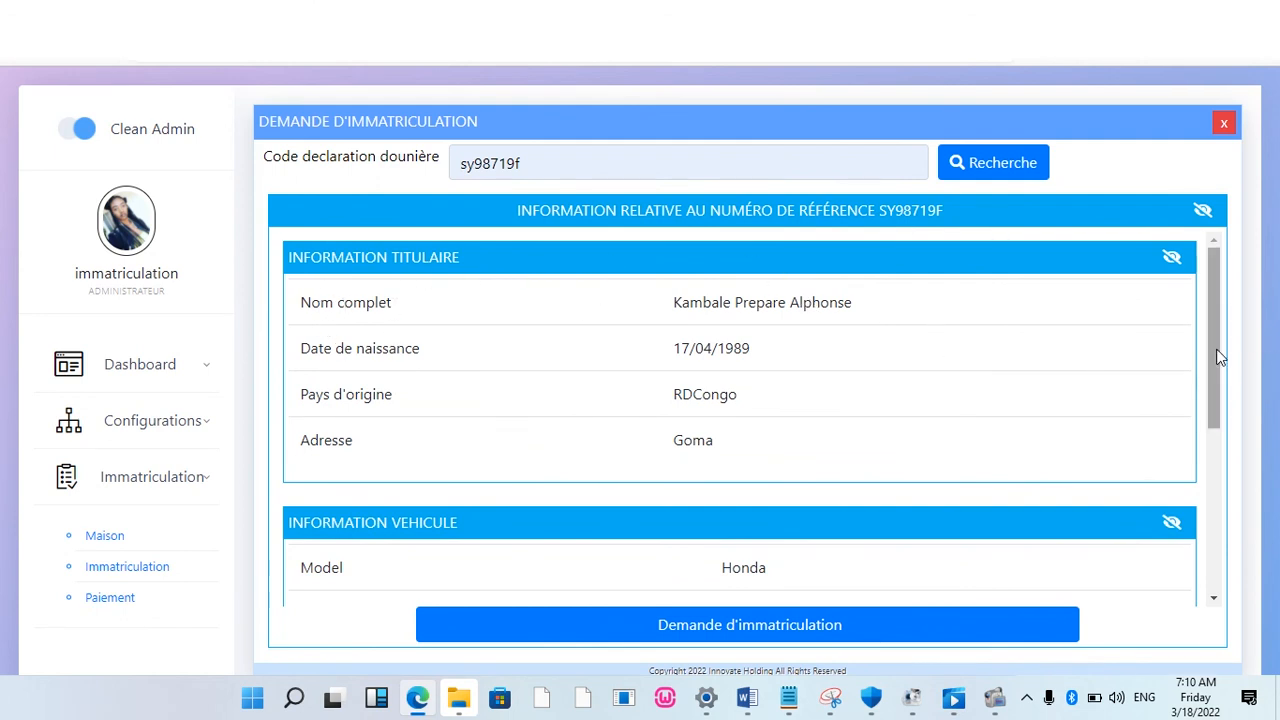
Step: Hide then re-show the owner, vehicle and other information sections to view them fully
left_click_drag(1217, 350, 1209, 294)
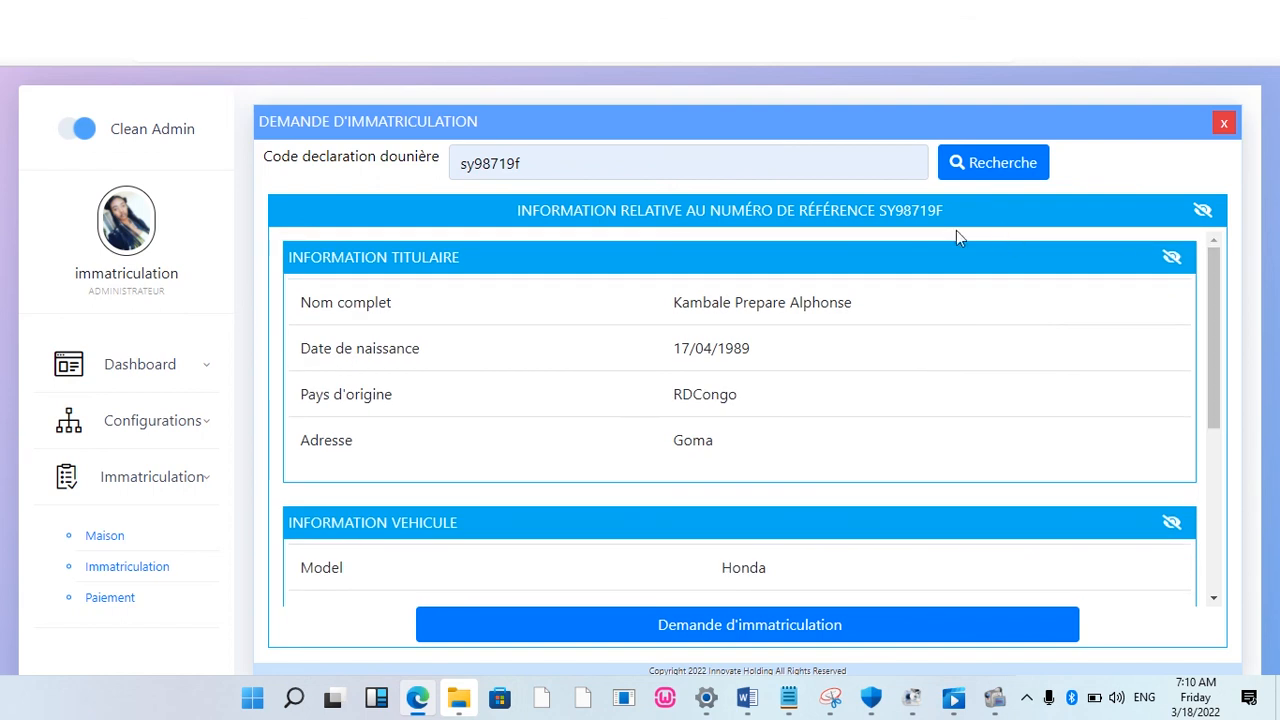
left_click(1172, 259)
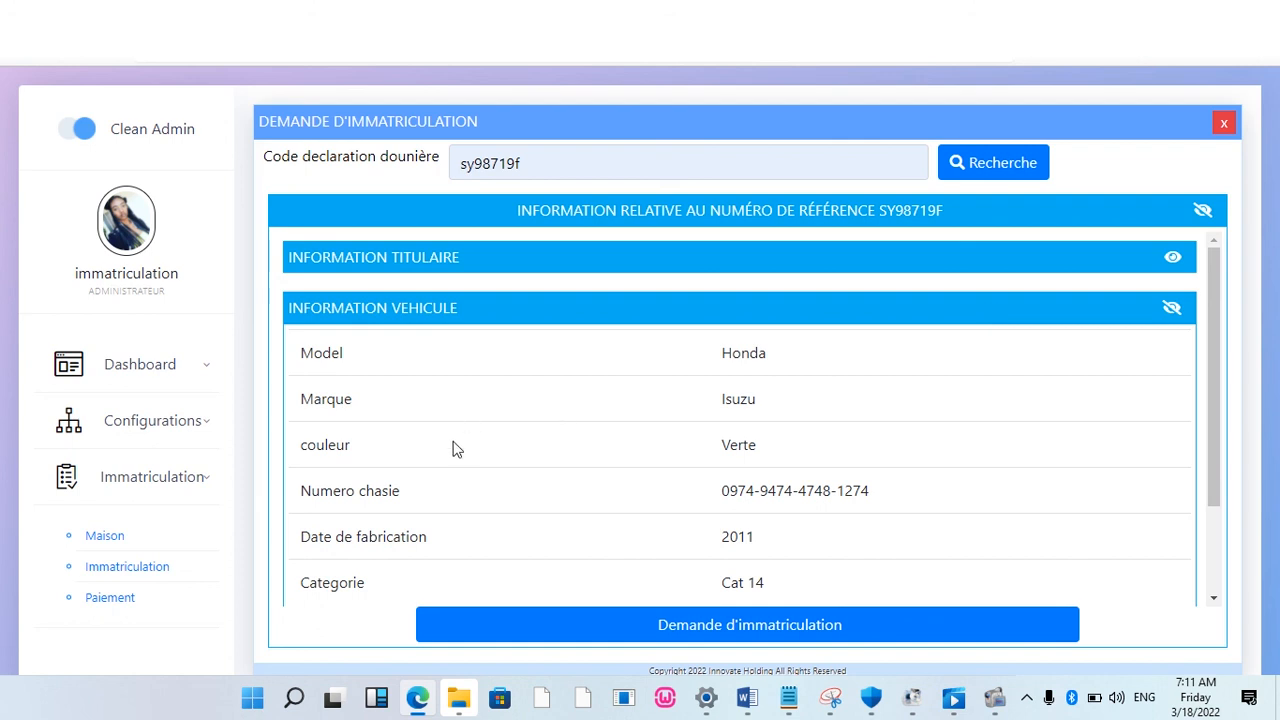
left_click(1171, 307)
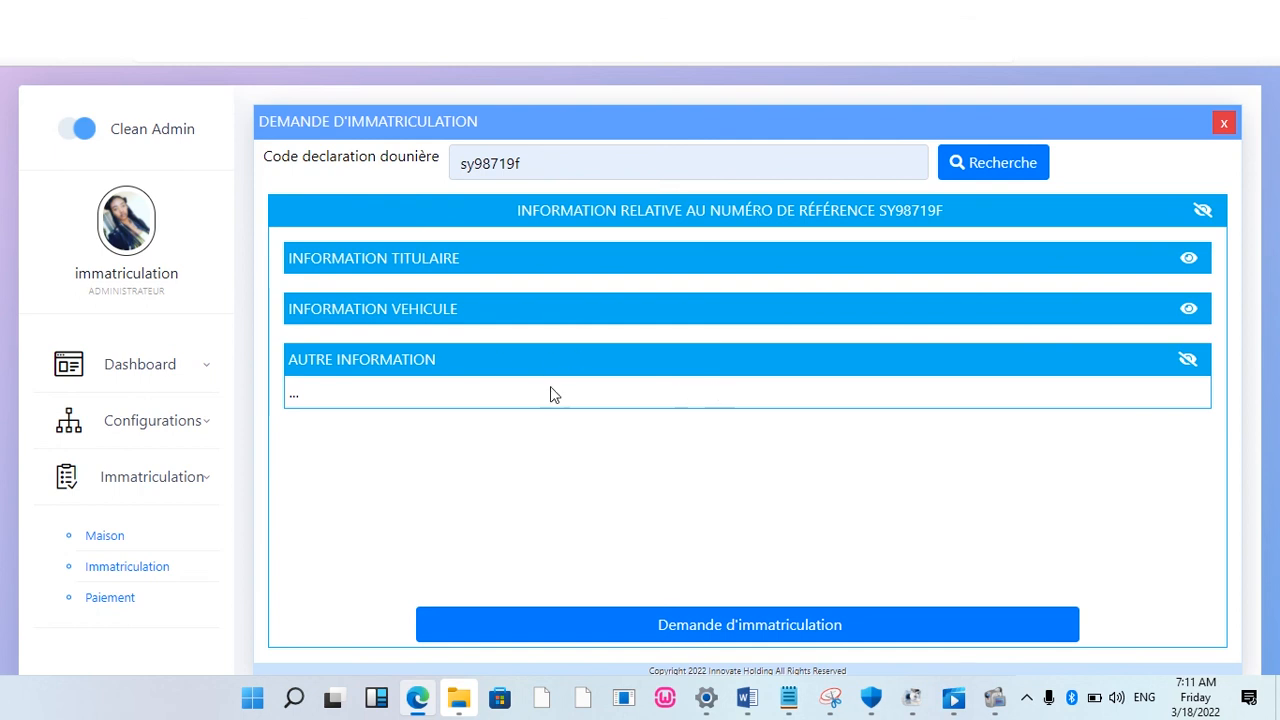
left_click(1186, 360)
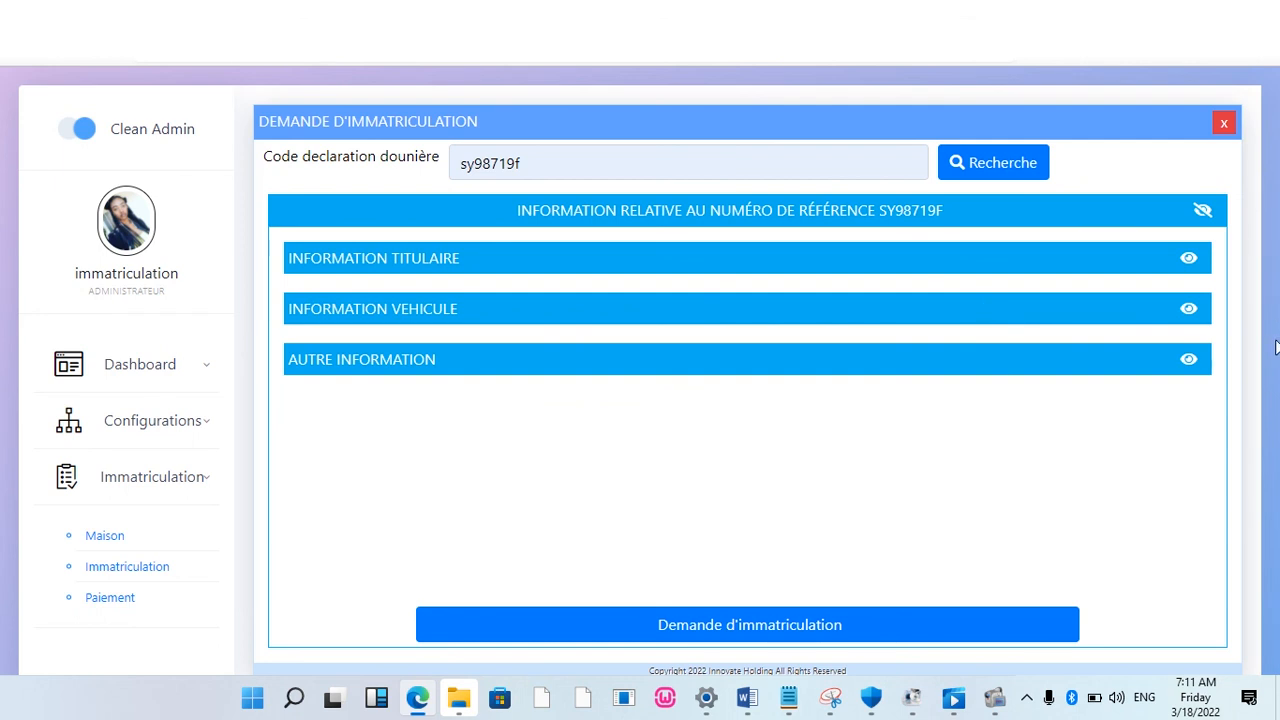
left_click(1187, 260)
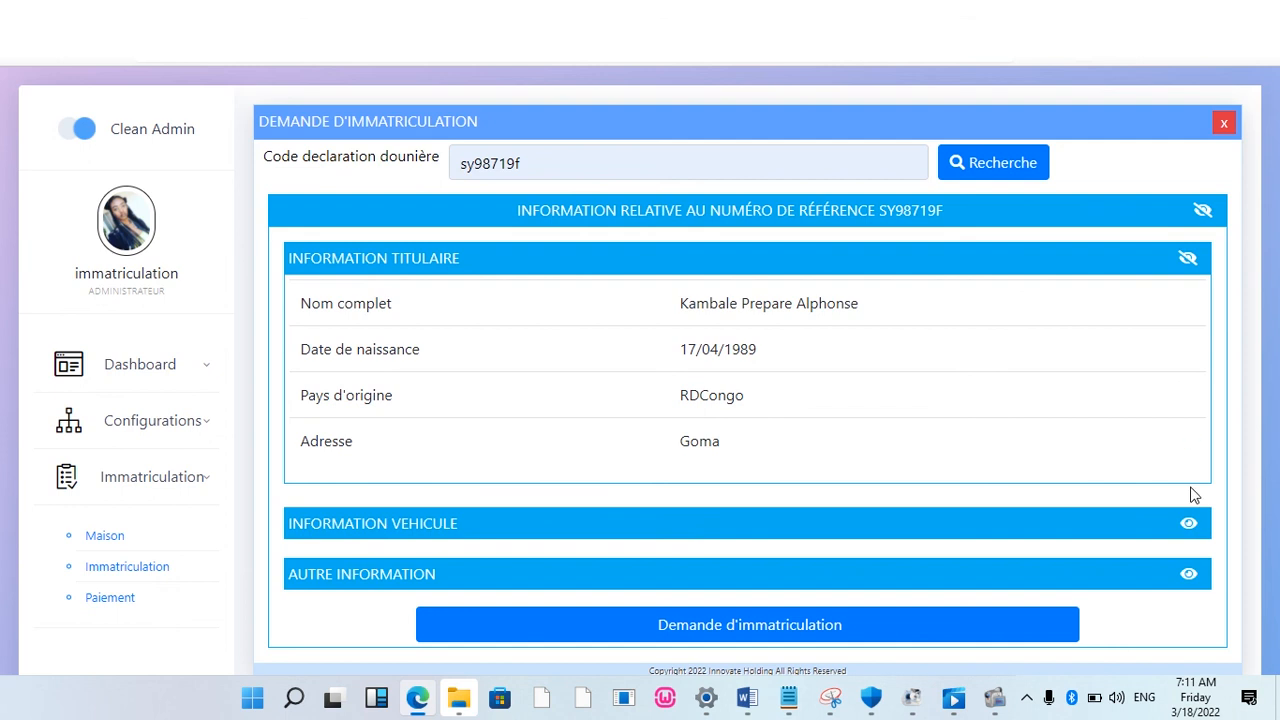
left_click(1188, 523)
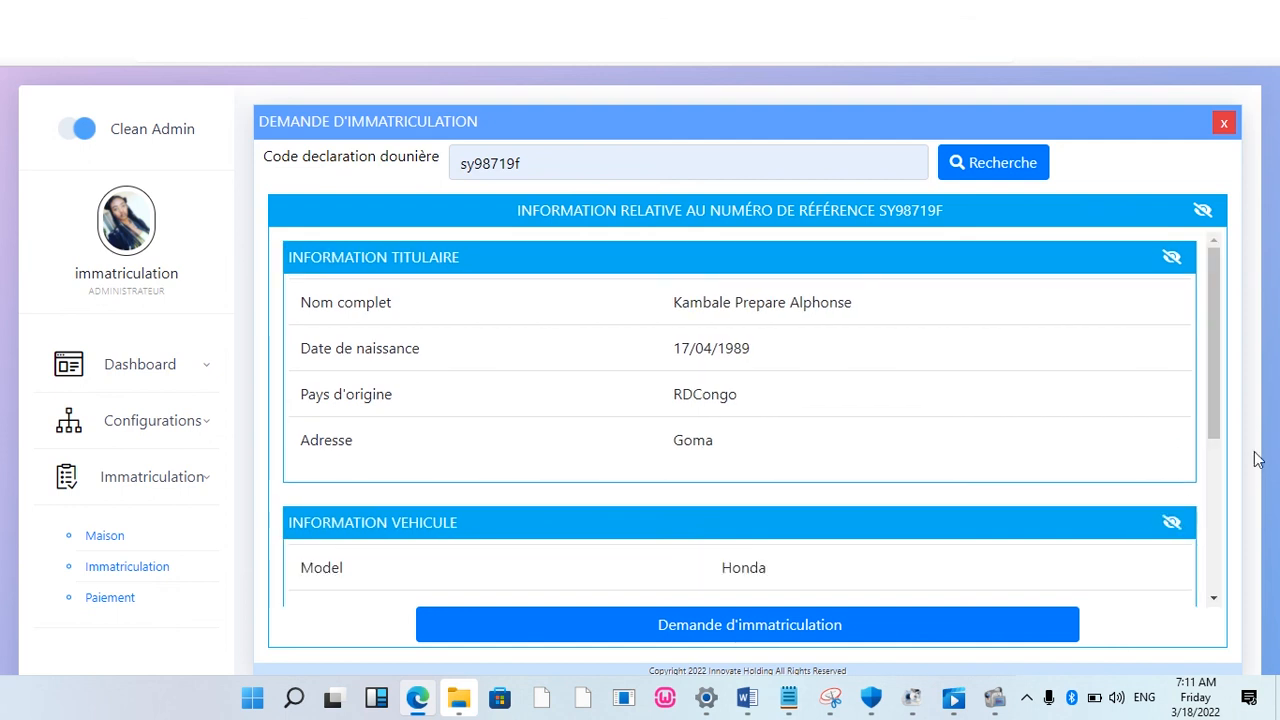
left_click_drag(1218, 405, 1231, 560)
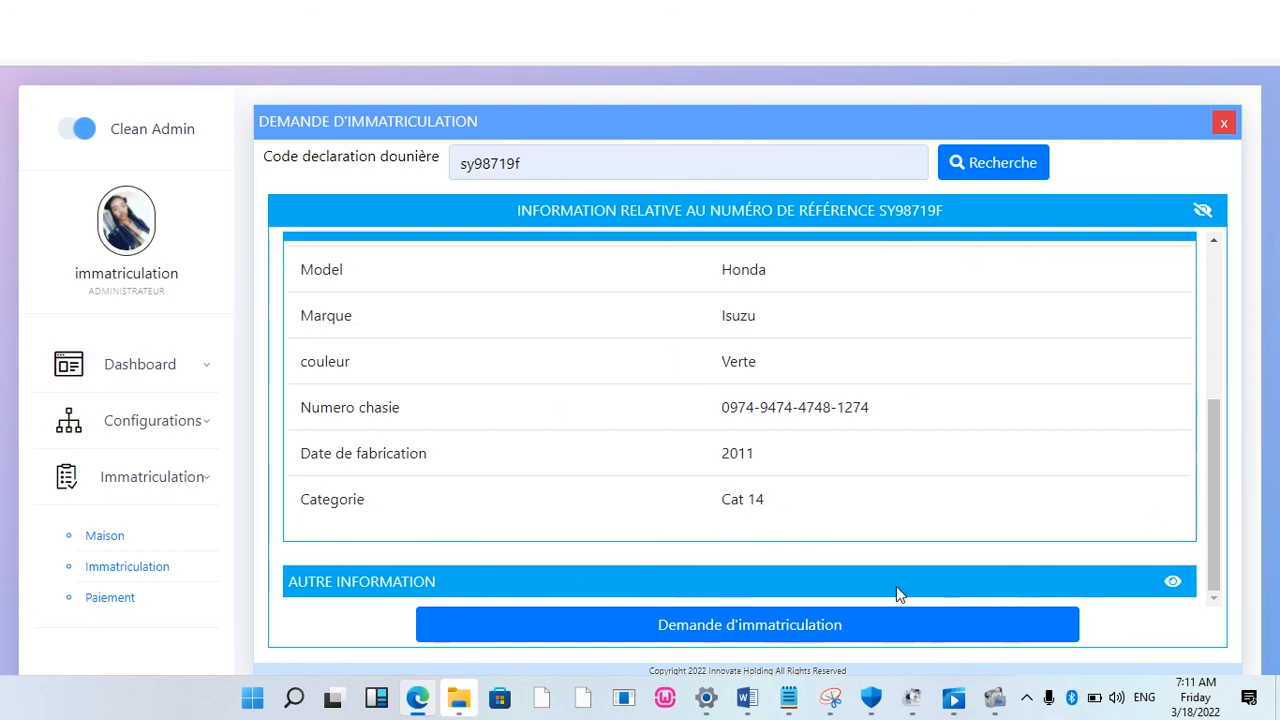
left_click(1170, 583)
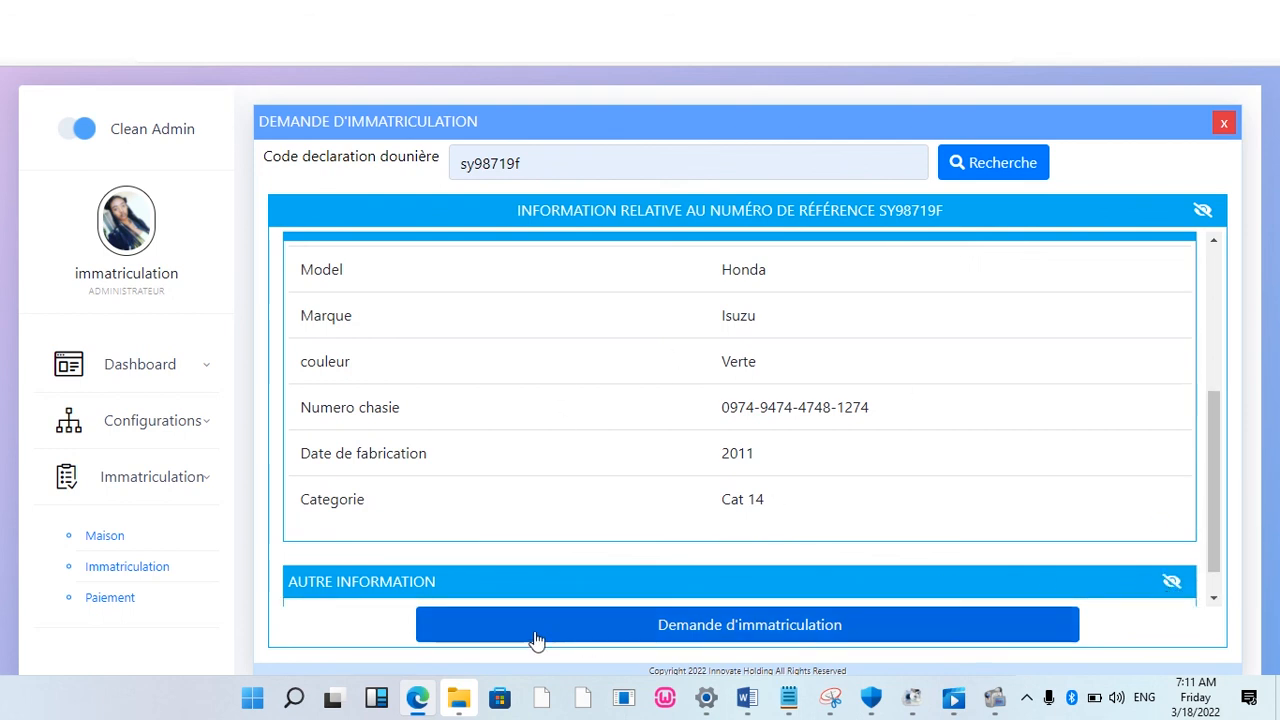
scroll(1211, 499, "down", 1)
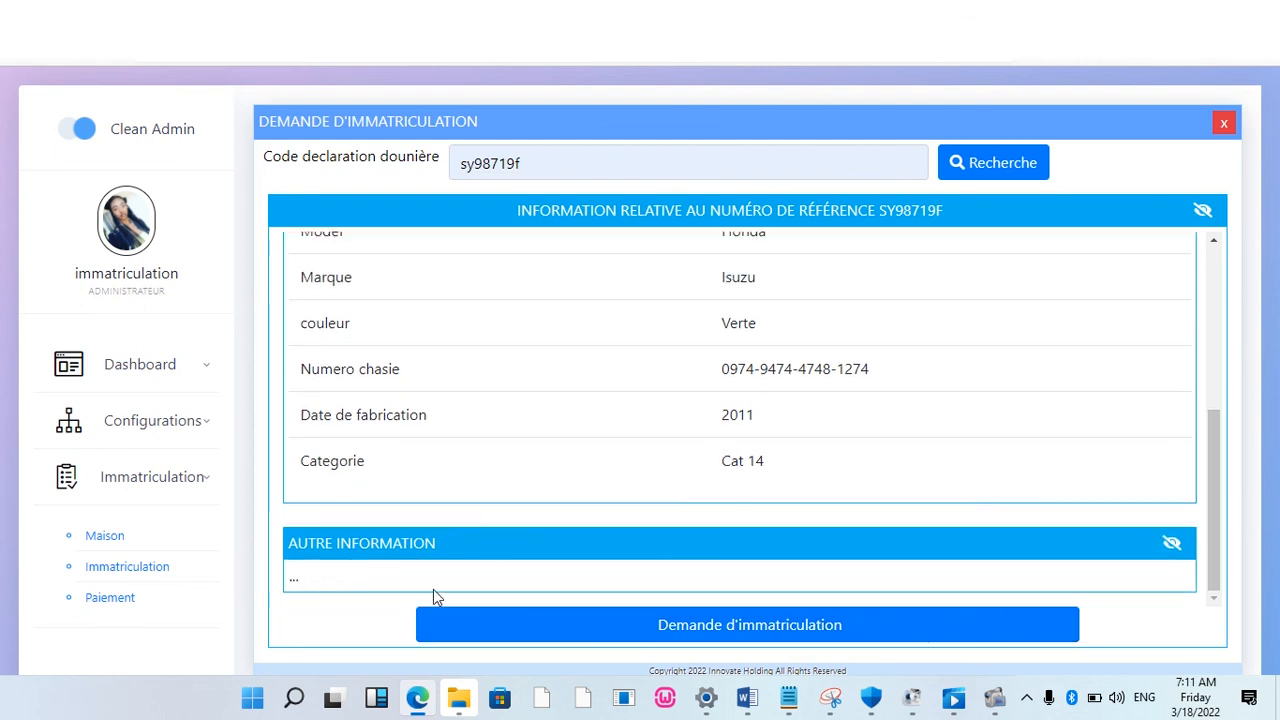
left_click(766, 622)
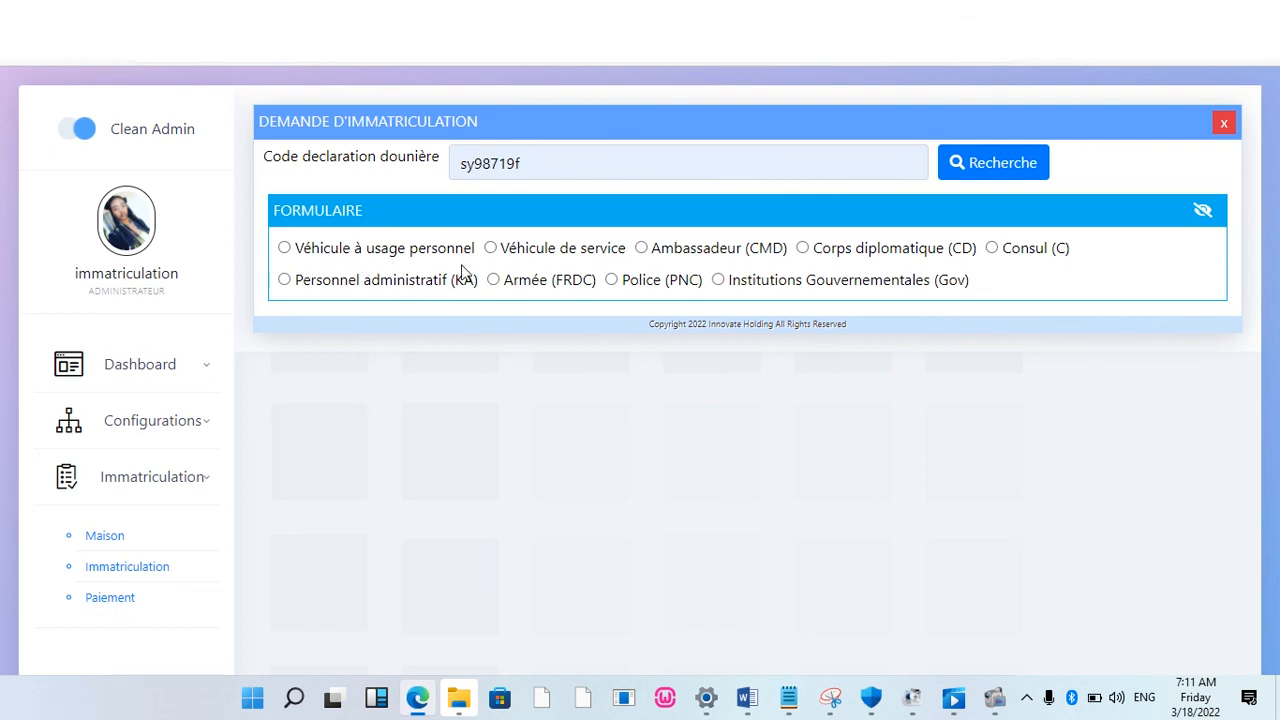
left_click(1223, 125)
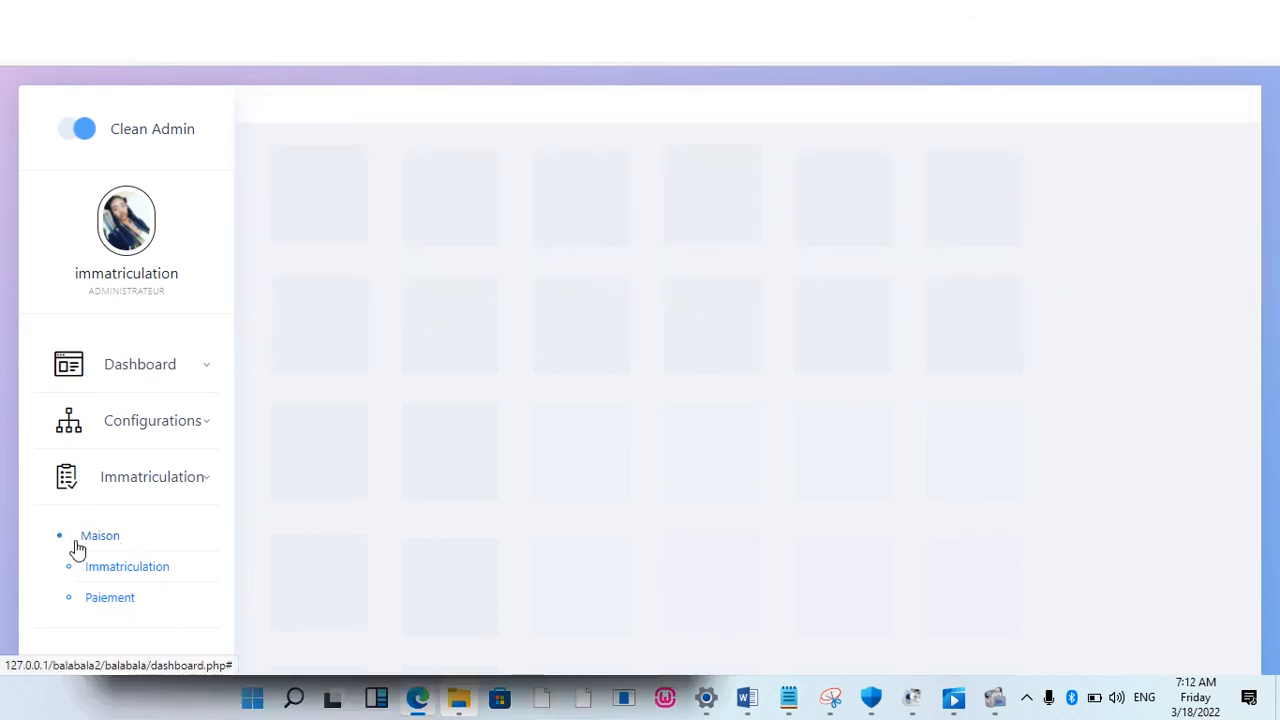
left_click(136, 568)
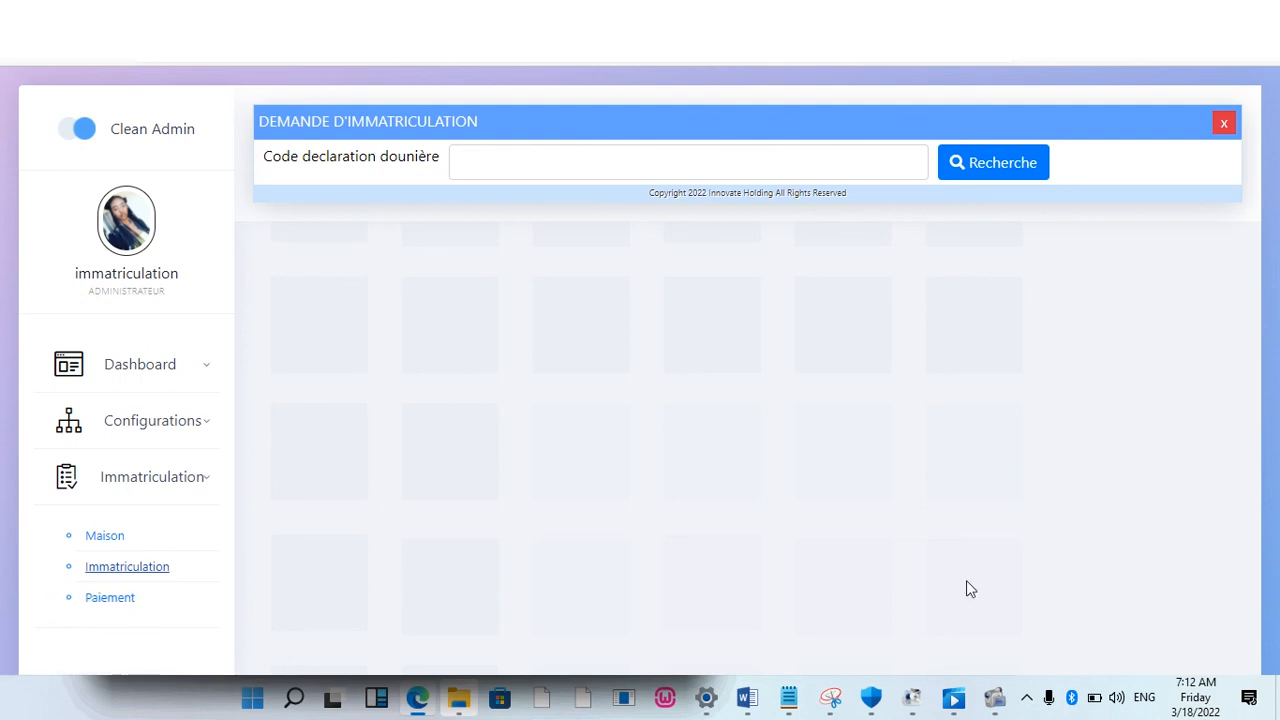
left_click(789, 698)
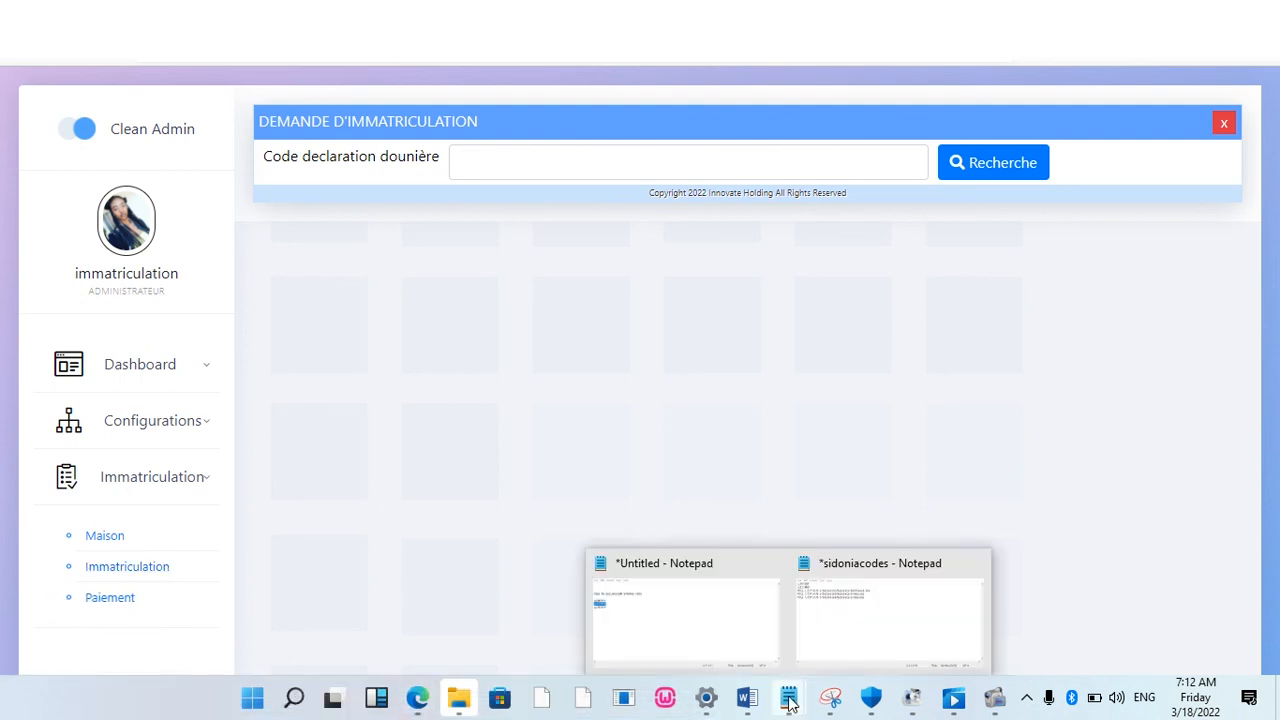
left_click(670, 629)
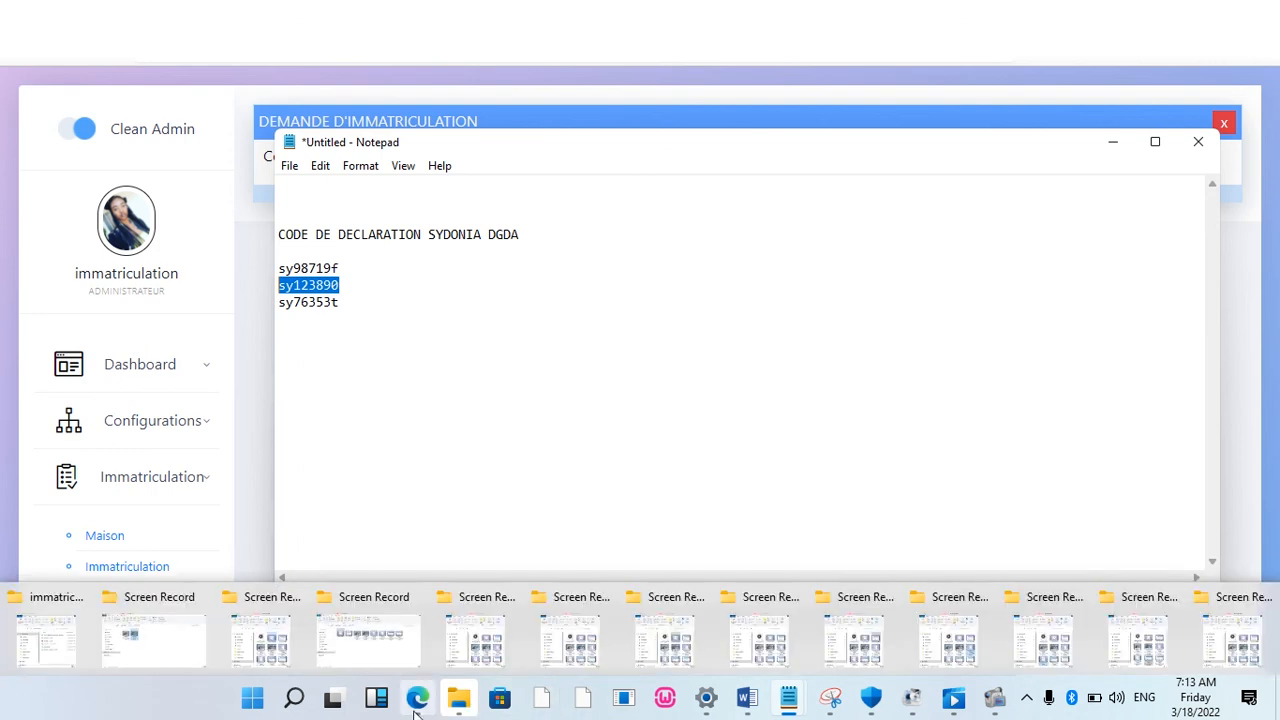
left_click(428, 650)
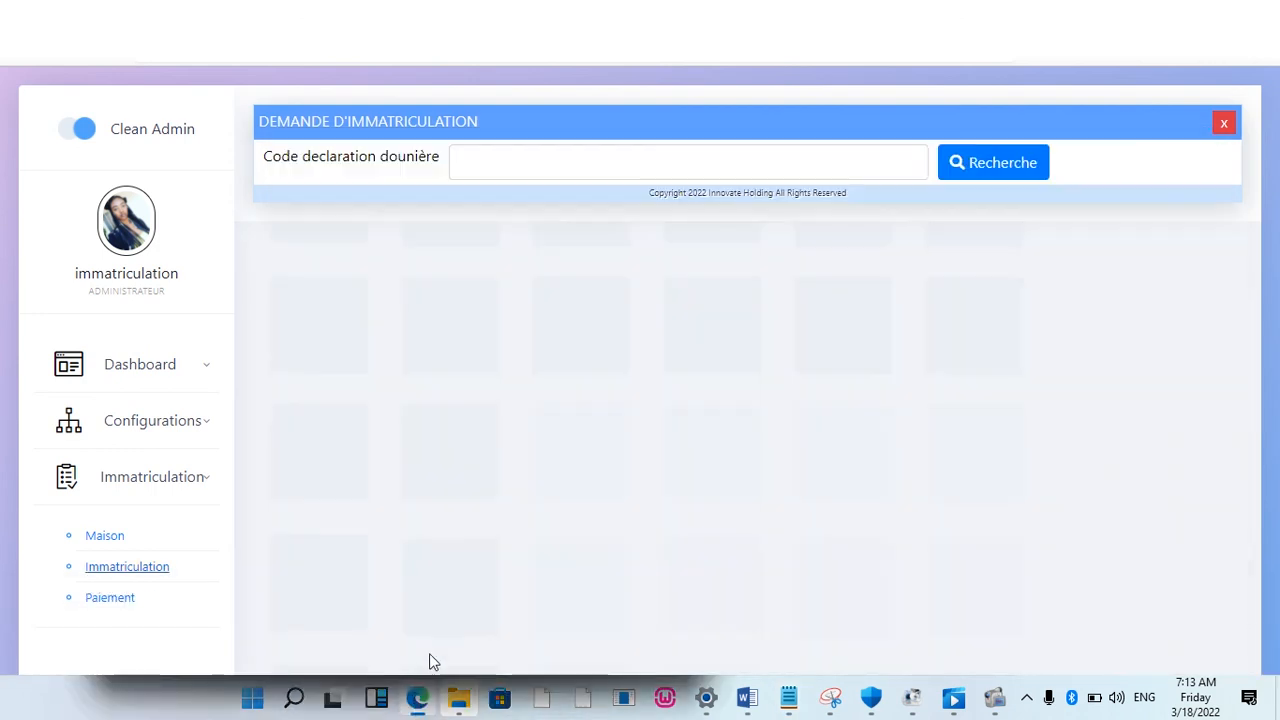
left_click(519, 165)
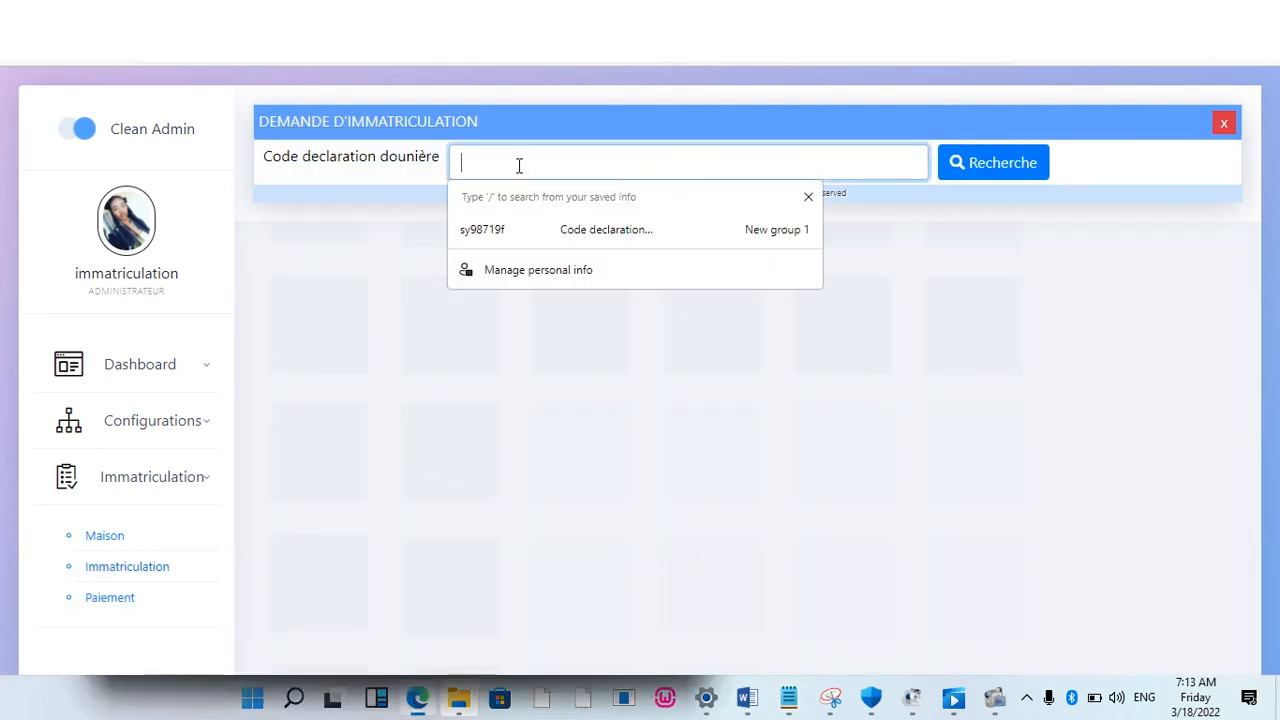
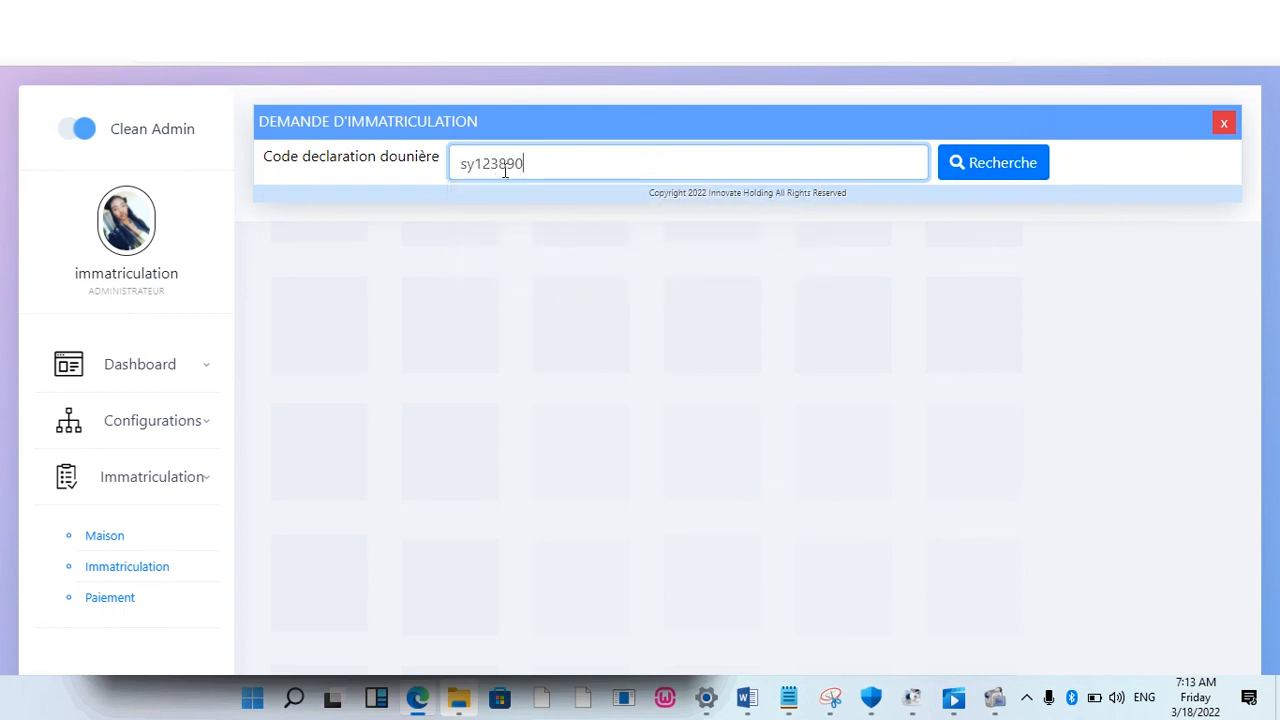
left_click(982, 168)
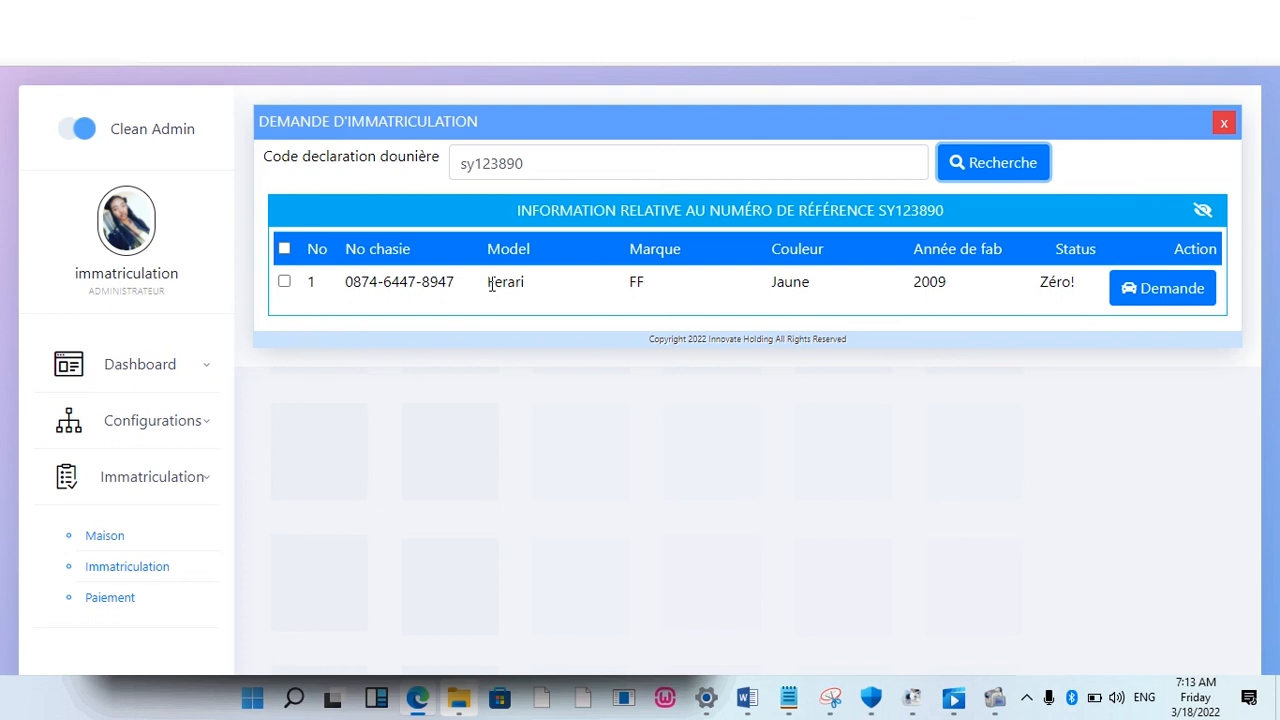
left_click(1148, 287)
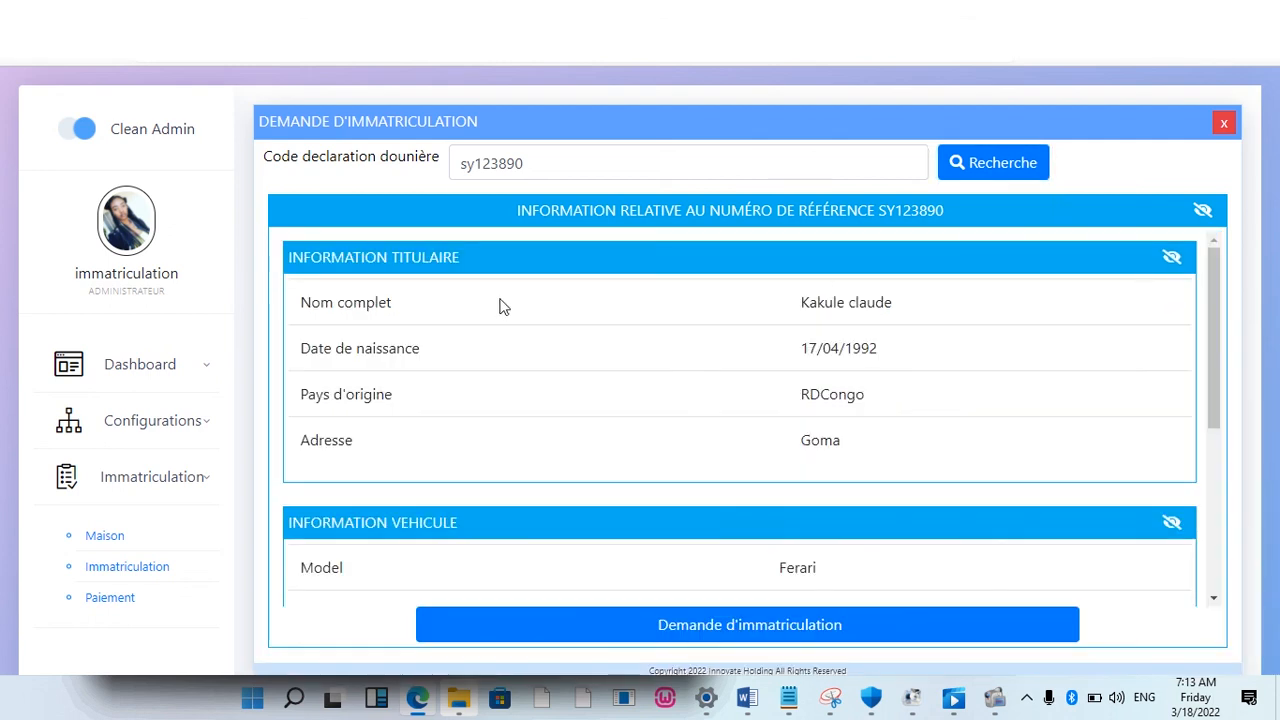
left_click(1171, 258)
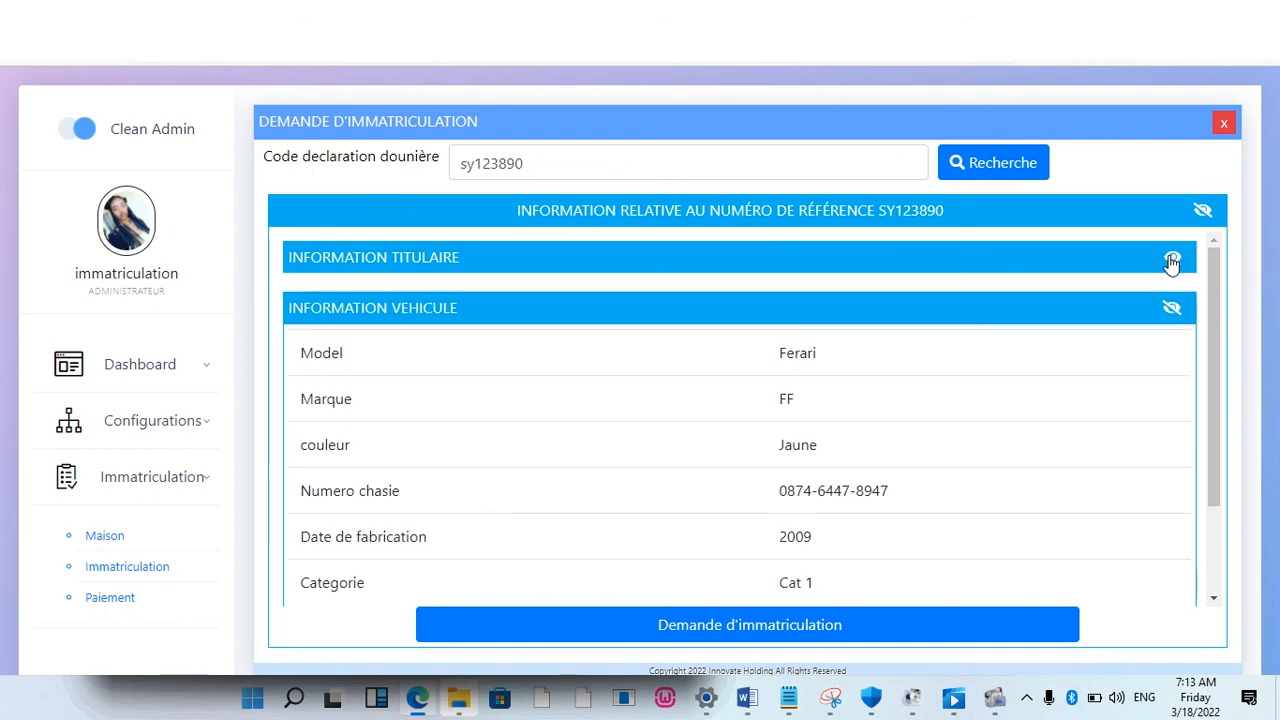
left_click(1173, 311)
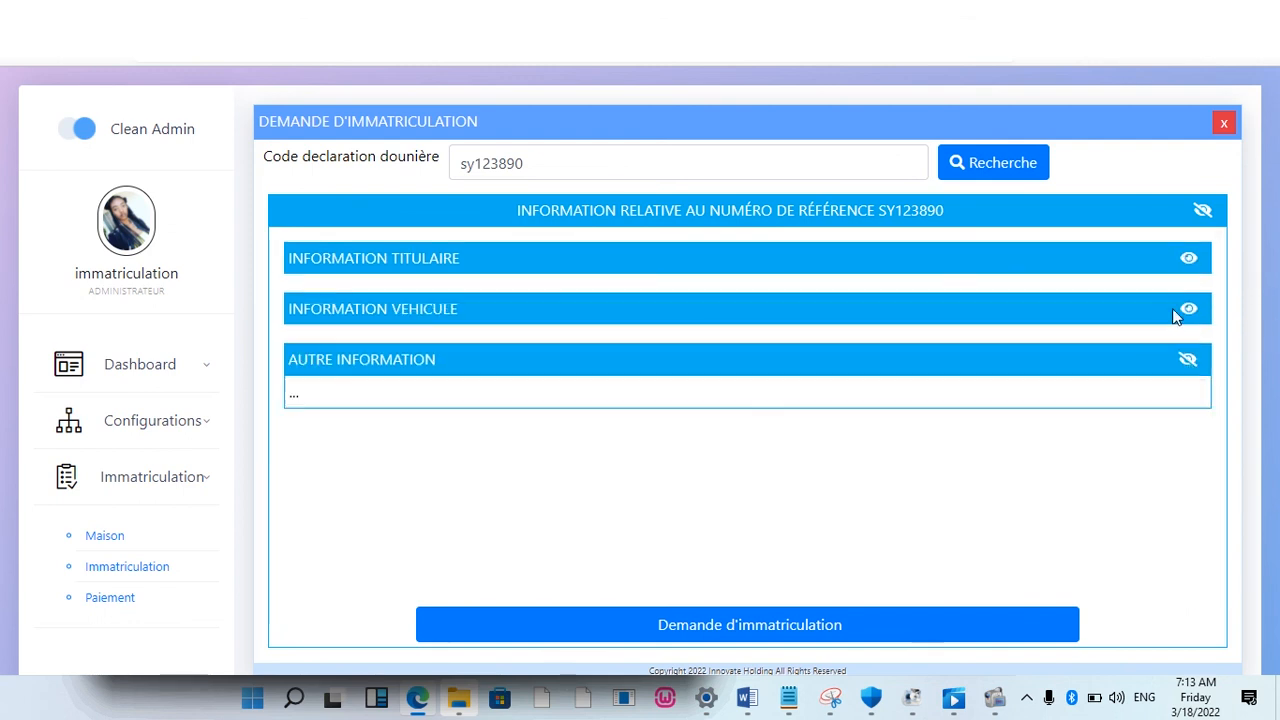
left_click(1188, 359)
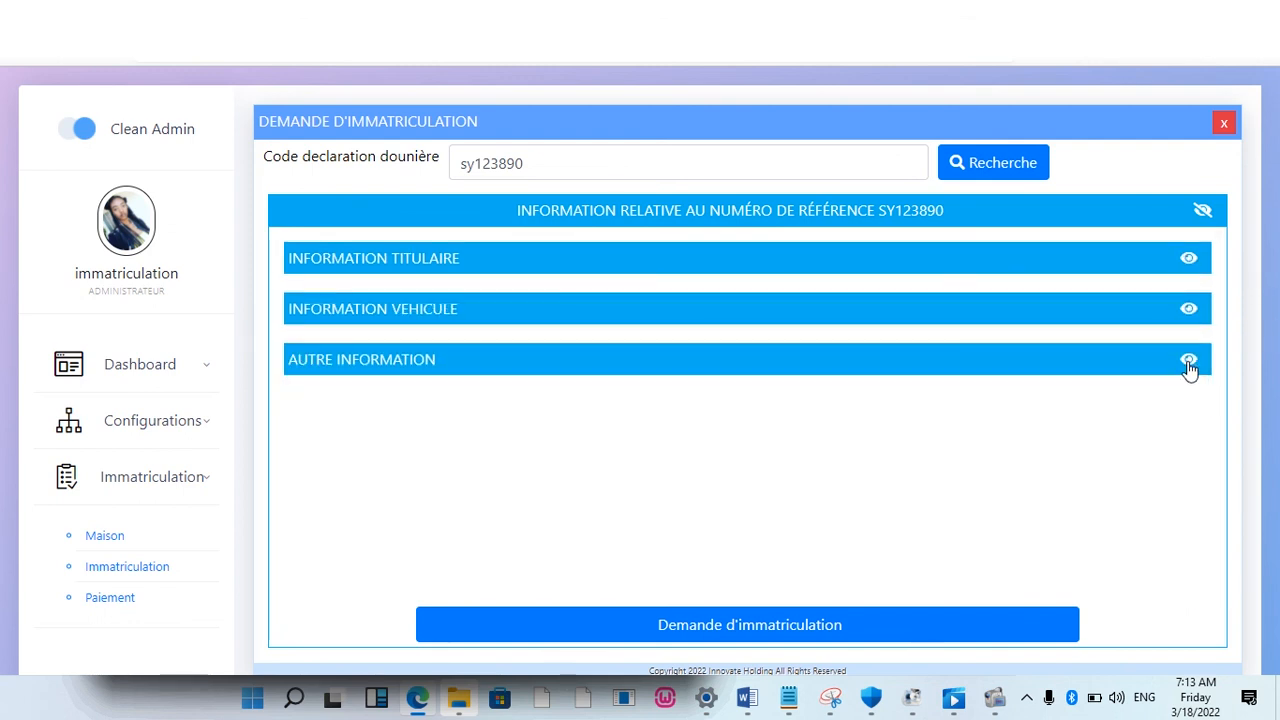
left_click(1189, 259)
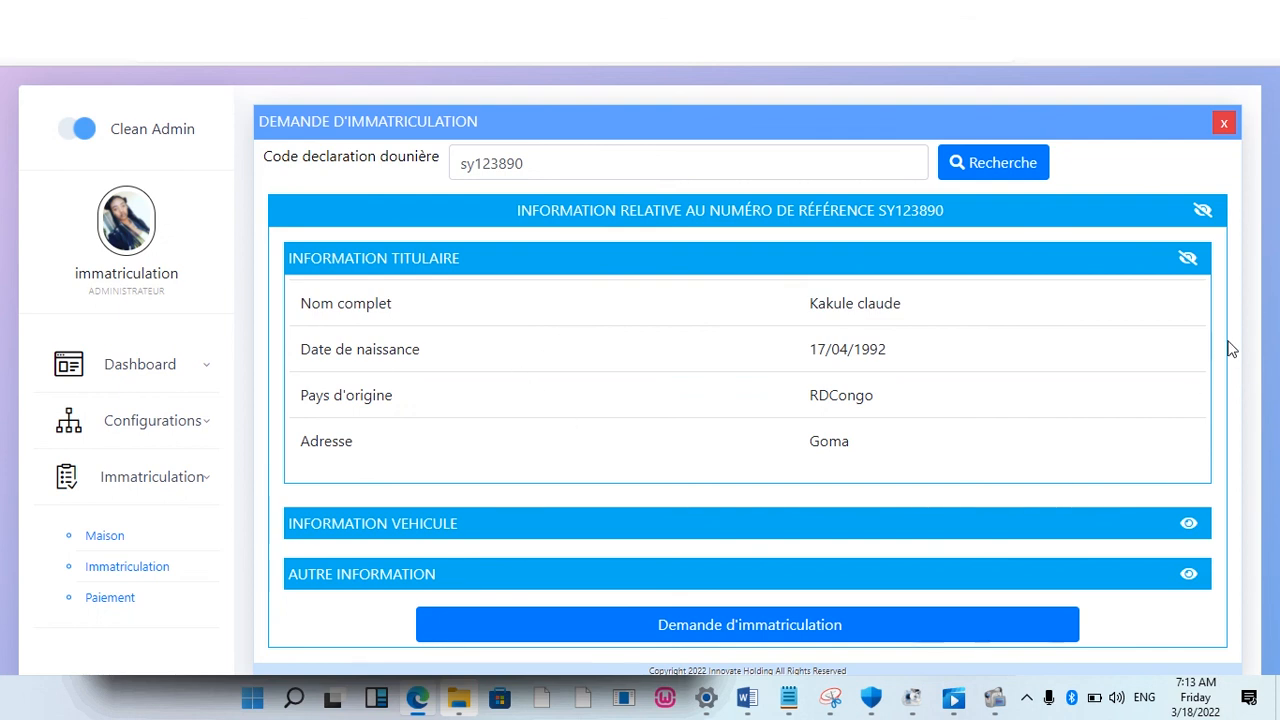
left_click(1188, 528)
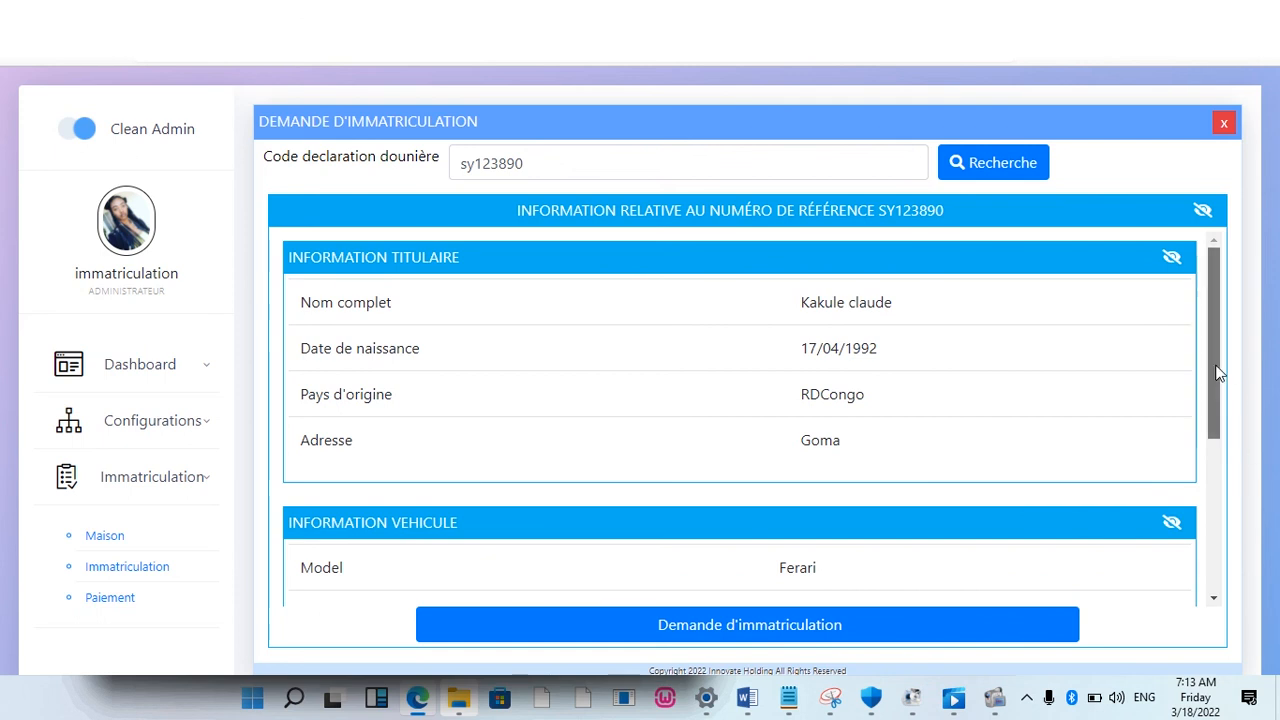
left_click_drag(1216, 372, 1228, 513)
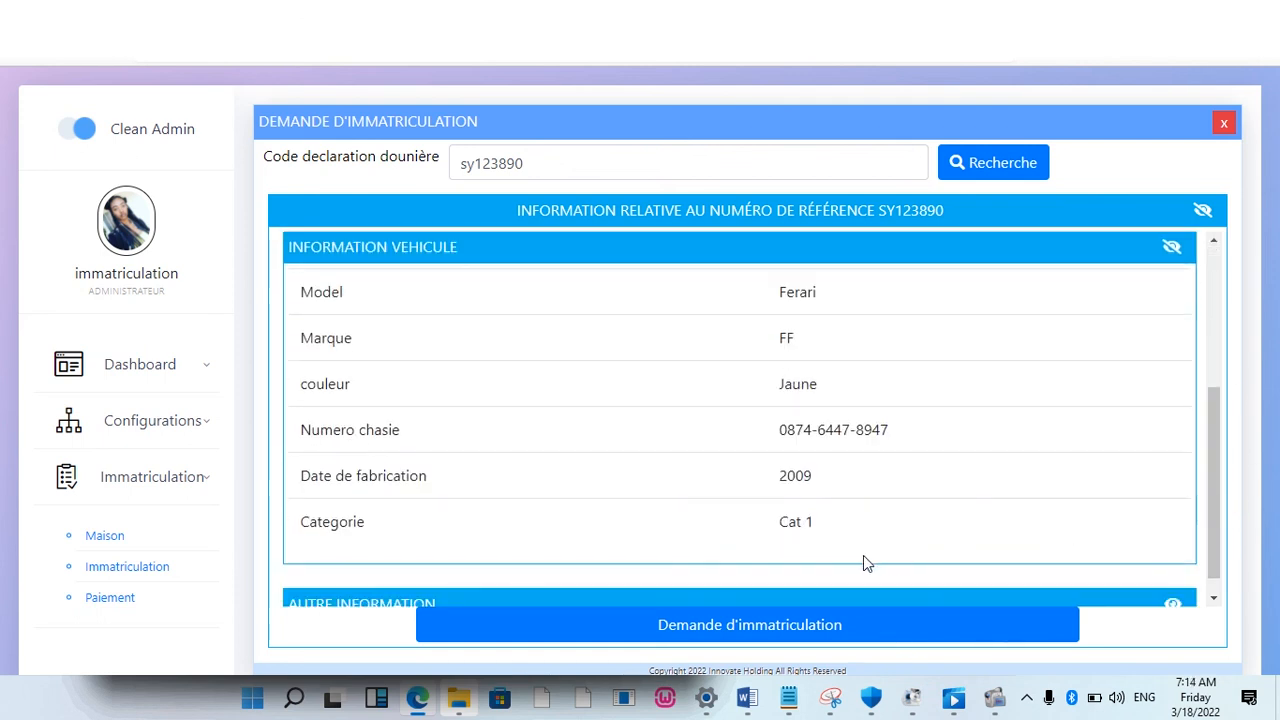